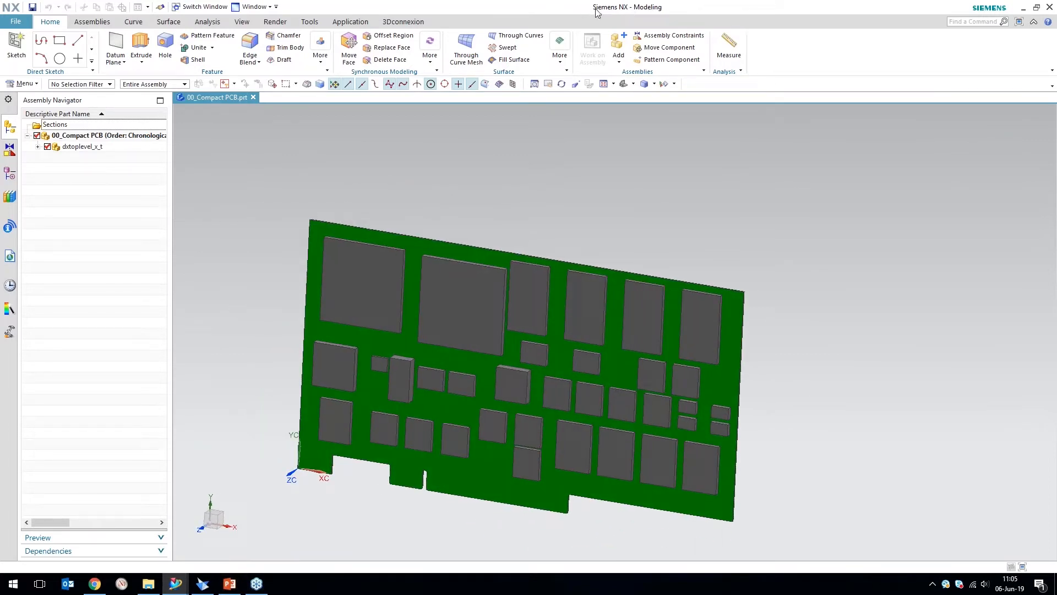
Switch the compact PCB assembly from Modeling to the FloEFD Simulation application.
left_click(16, 22)
mouse_move(168, 268)
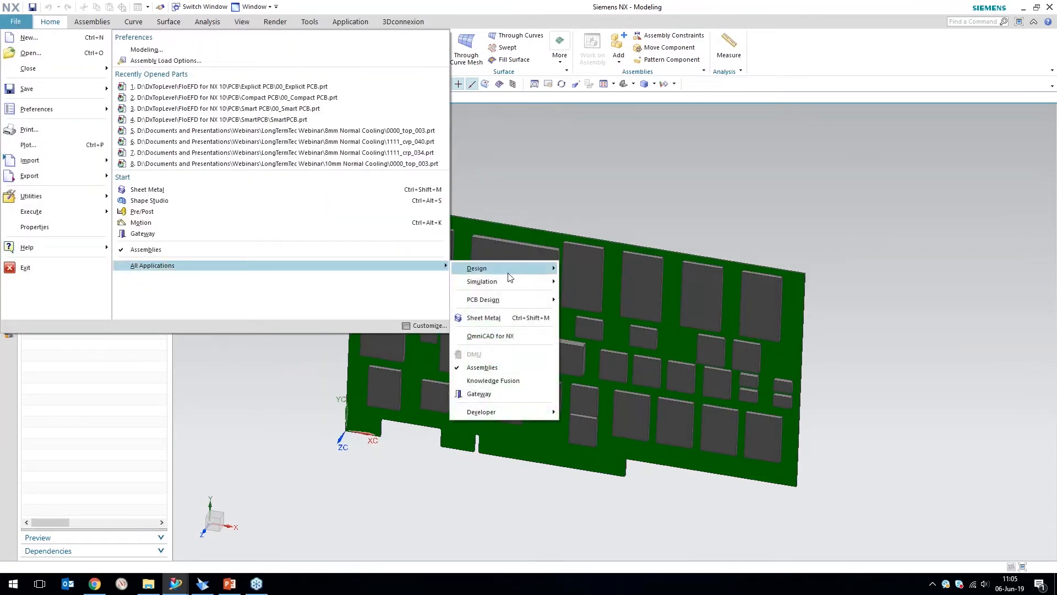
mouse_move(508, 283)
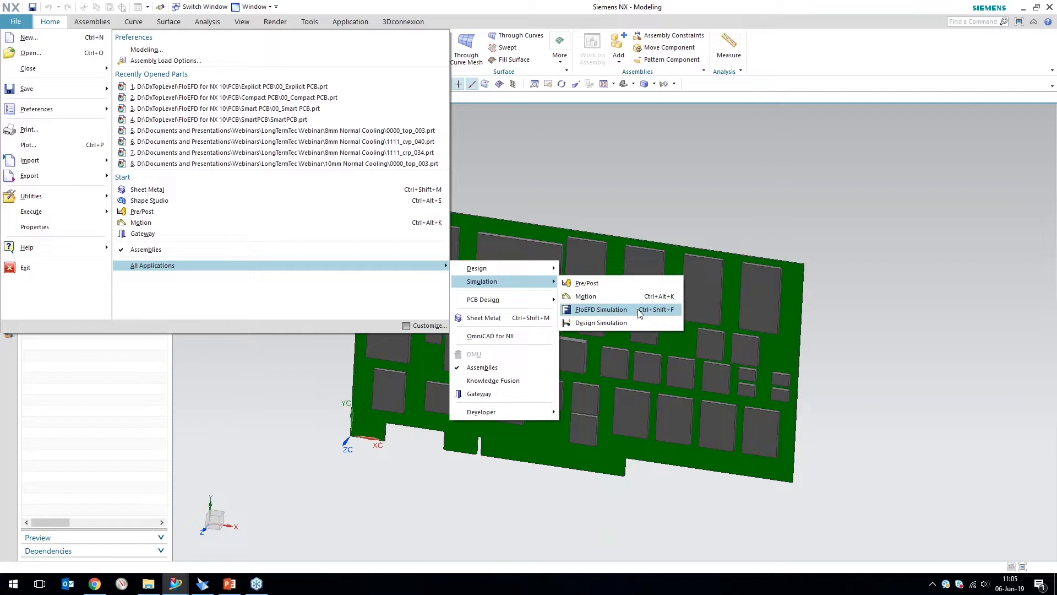
left_click(601, 310)
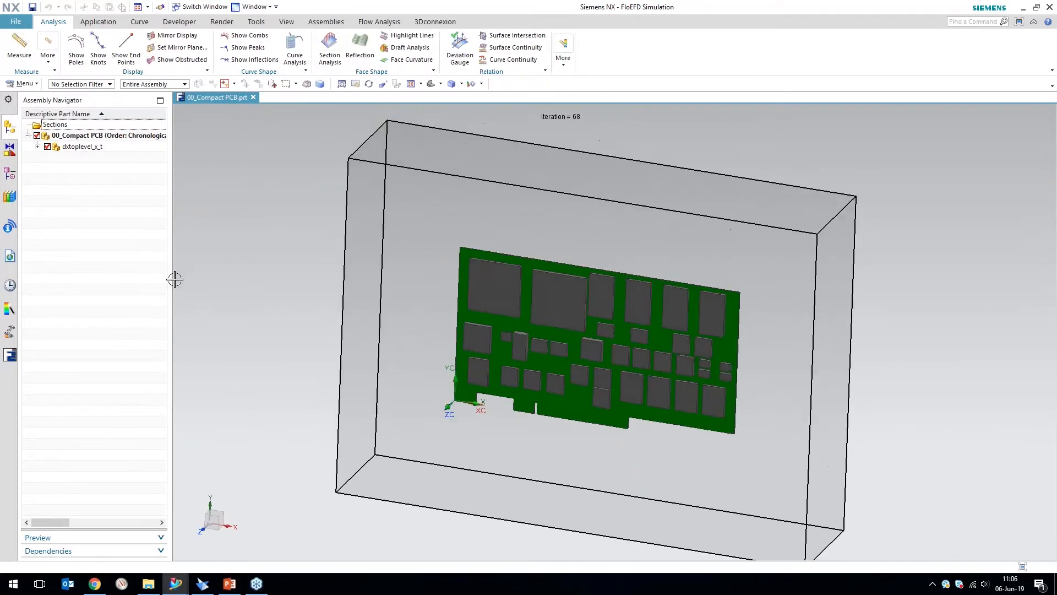
Start EDA Import from the flow analysis tools to open the FloEDA Bridge.
left_click(379, 22)
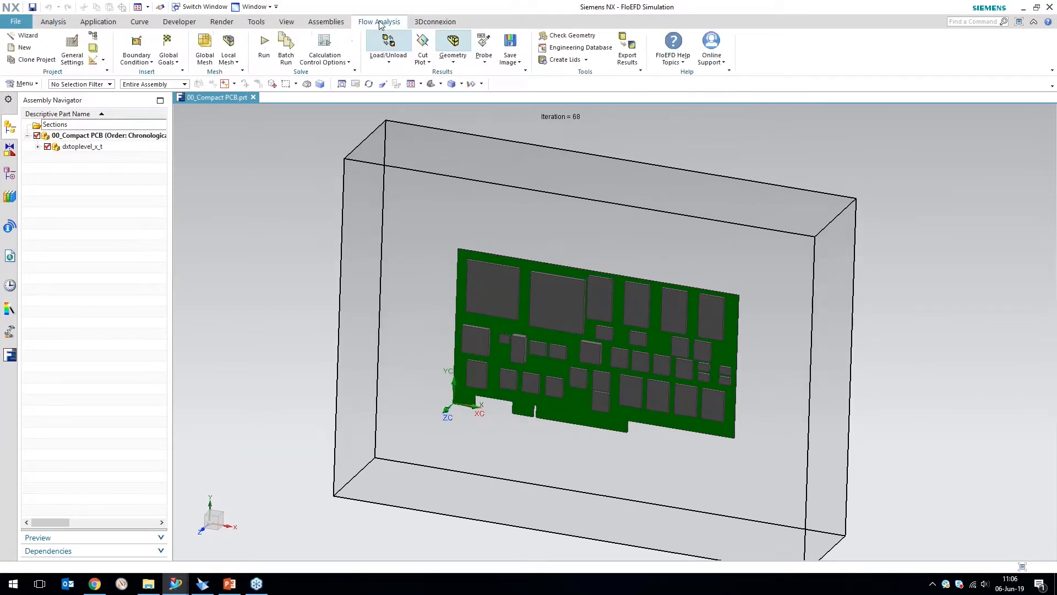
left_click(586, 60)
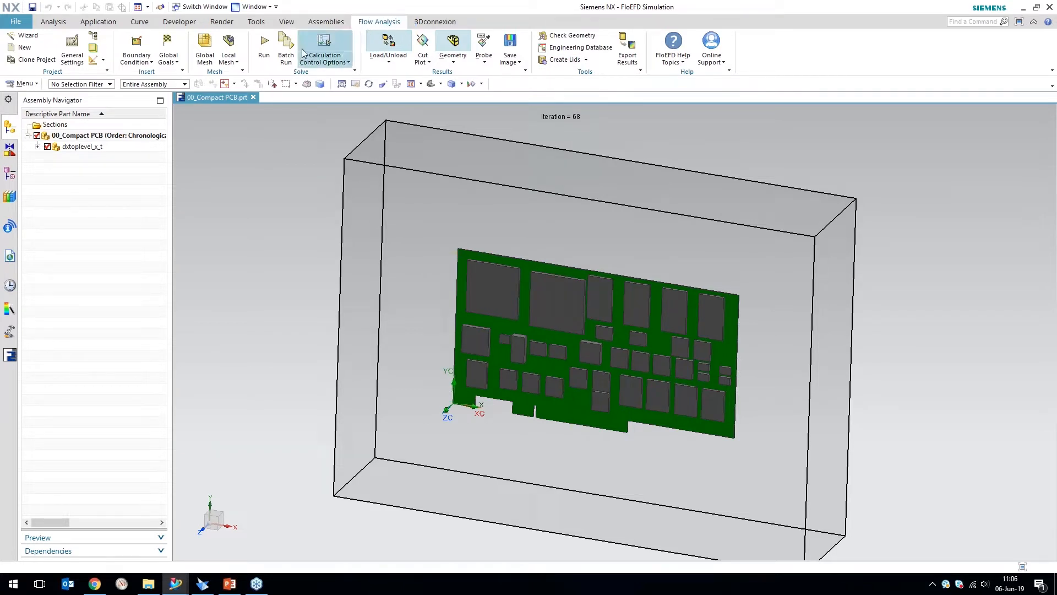
left_click(137, 58)
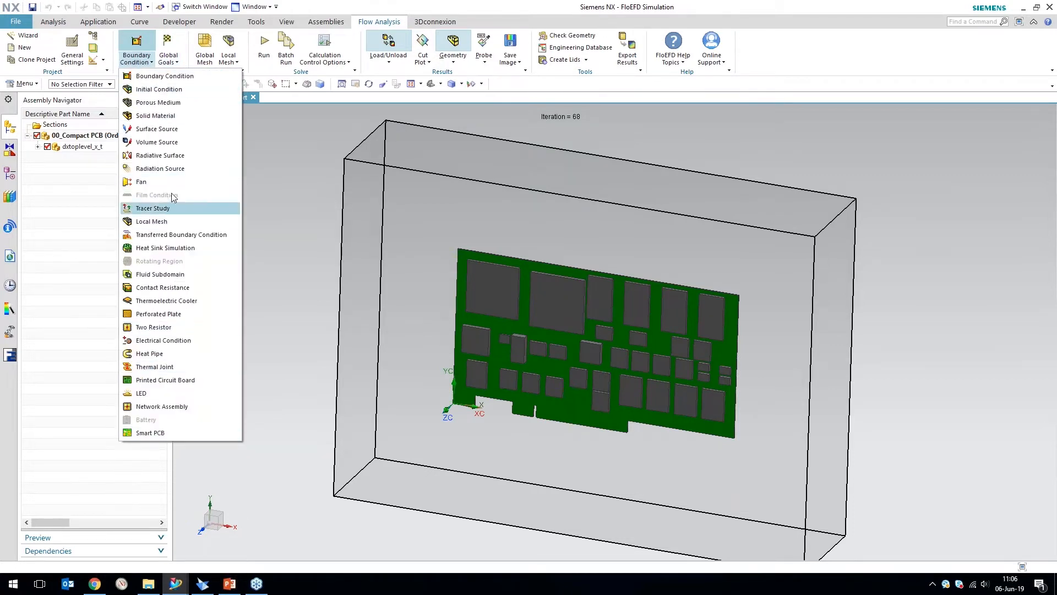
left_click(587, 61)
left_click(586, 60)
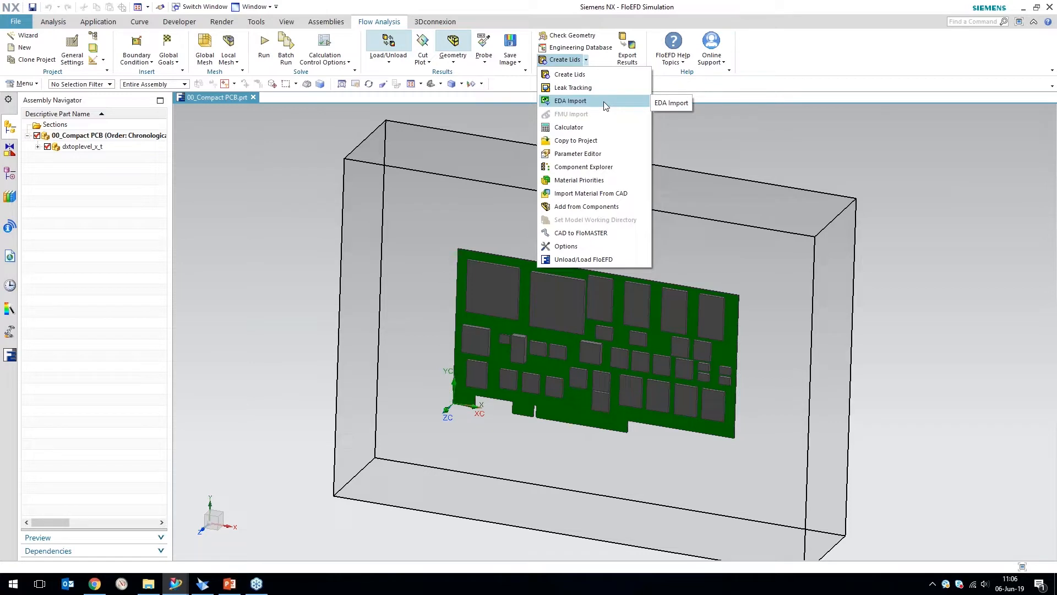
left_click(605, 104)
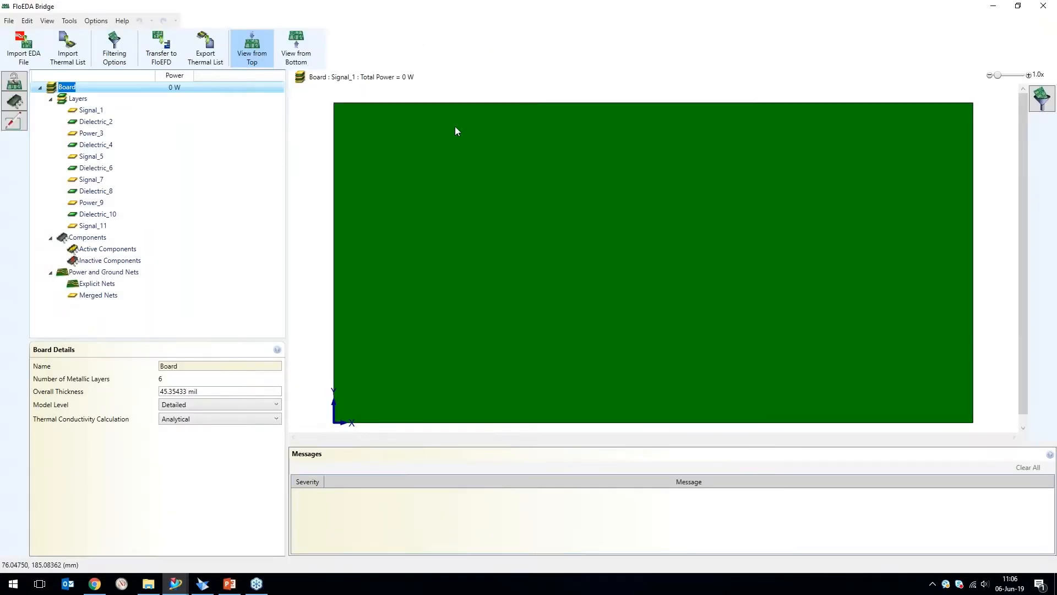
Import the ODB++ board file dxtoplevel.tgz from the DxTopLevel folder.
left_click(22, 48)
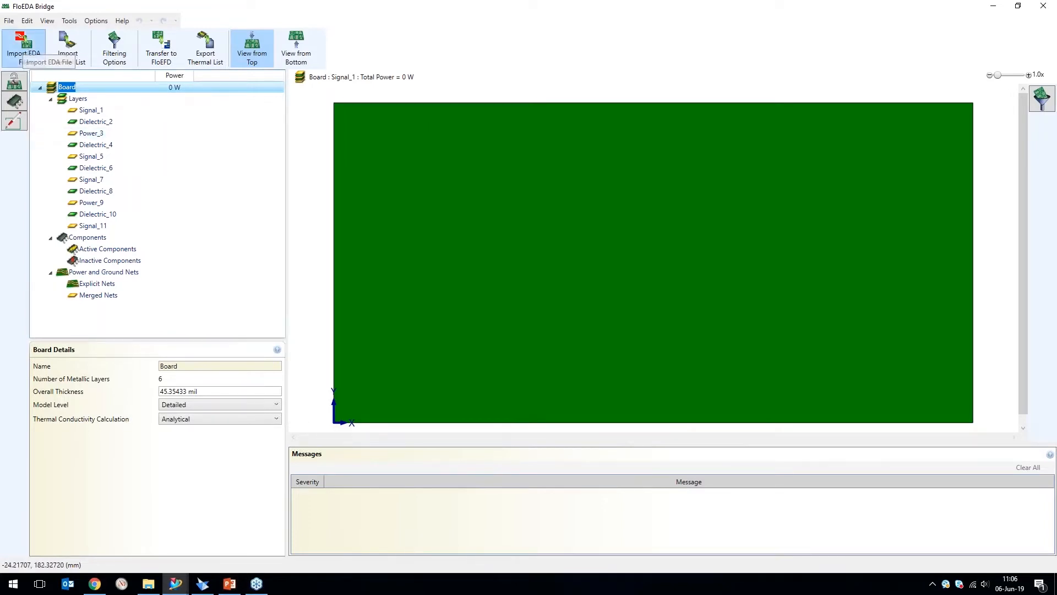
left_click_drag(95, 24, 341, 98)
left_click(715, 348)
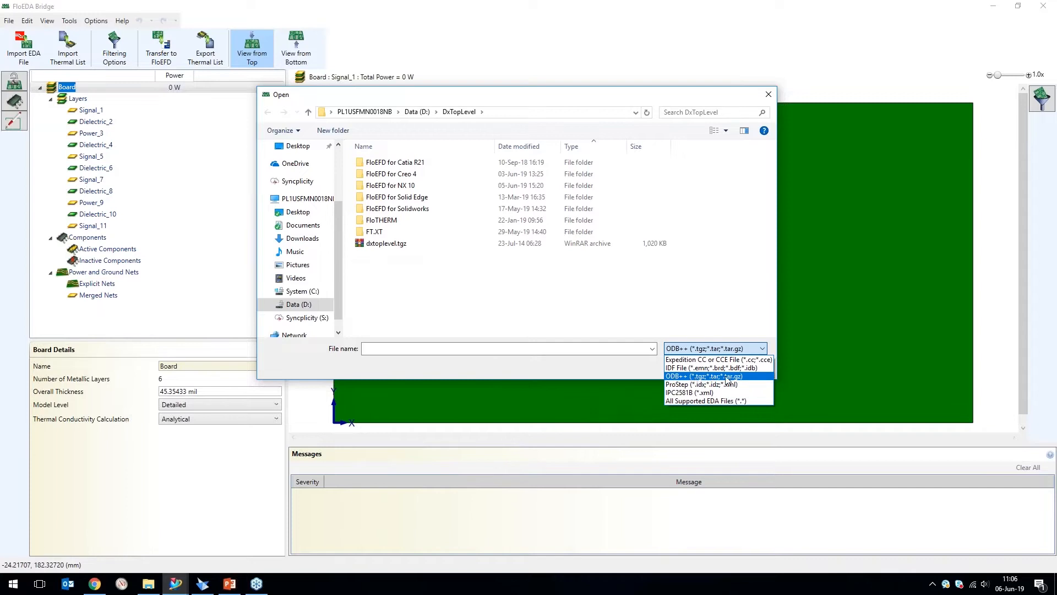
left_click(750, 380)
left_click(385, 243)
left_click(649, 355)
key("Return")
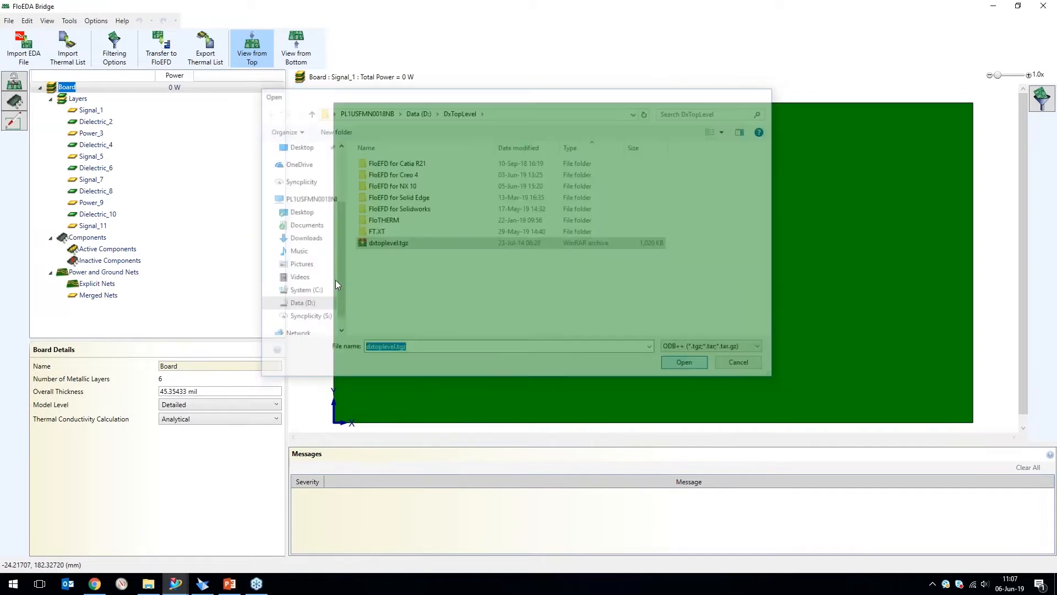
left_click(551, 352)
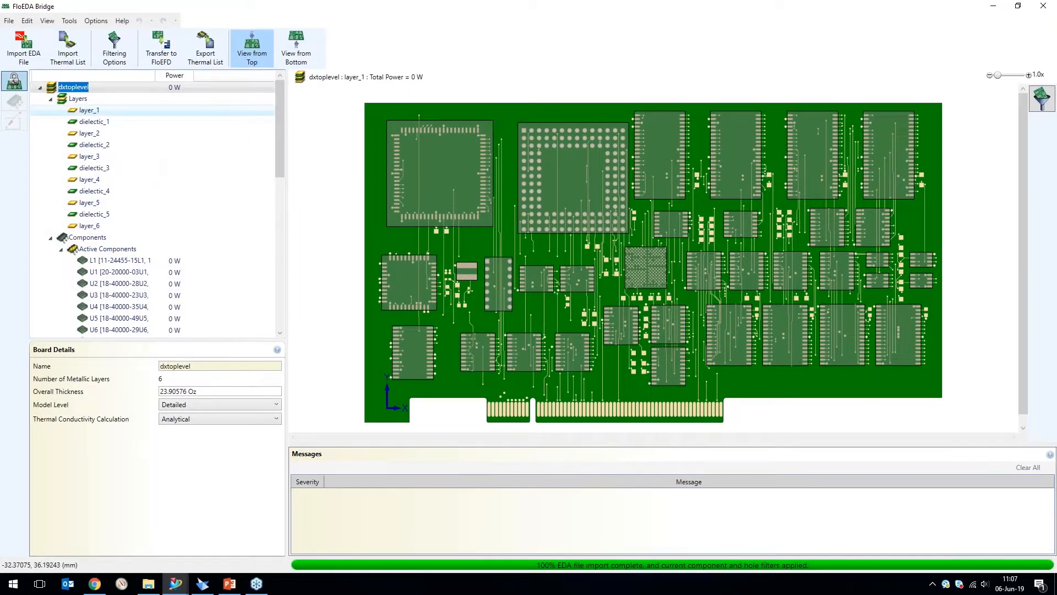
Examine layer_1, dielectic_1 and layer_2 of the imported board, including the vias under component U25.
left_click(89, 110)
left_click(93, 122)
left_click(95, 135)
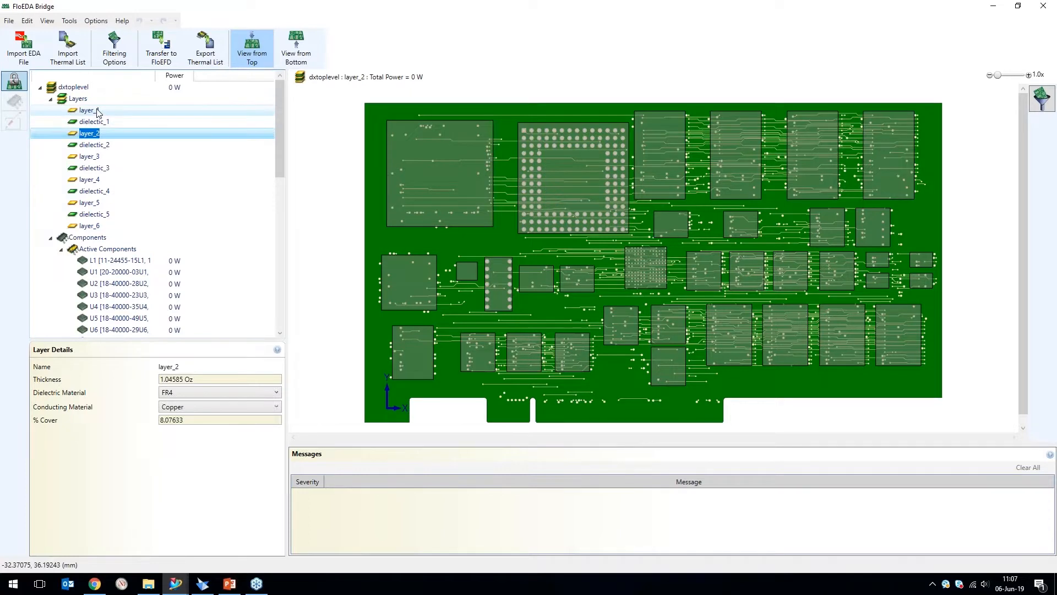
left_click(97, 111)
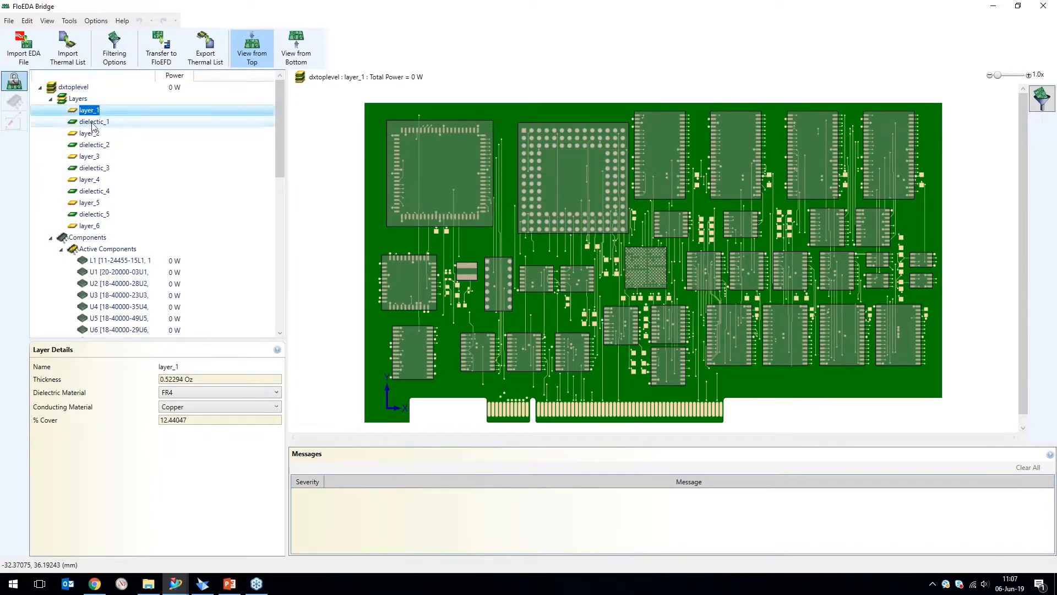
left_click(93, 123)
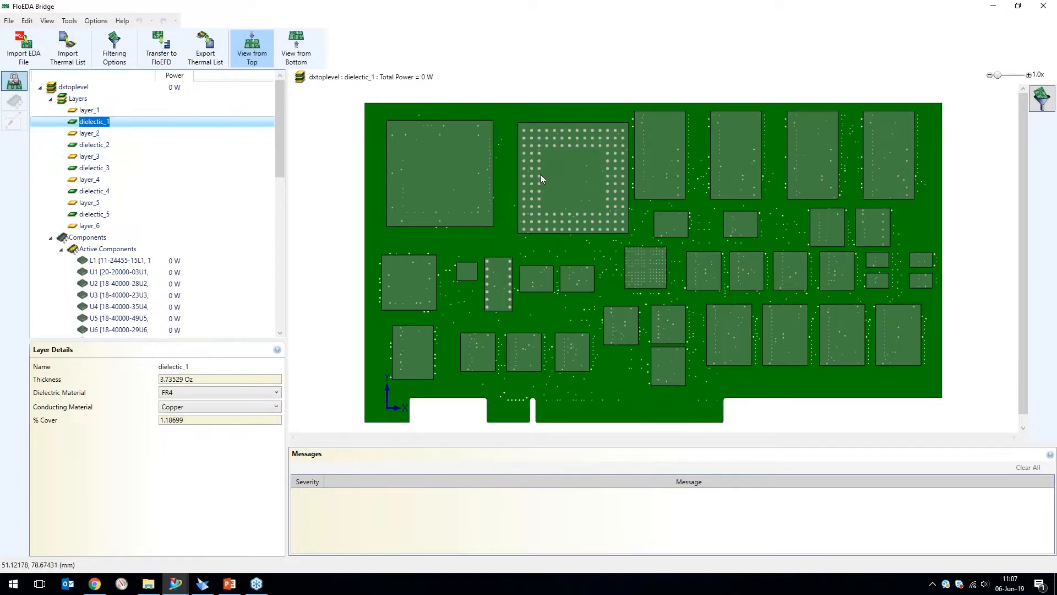
scroll(540, 175, "up", 1)
scroll(672, 289, "up", 3)
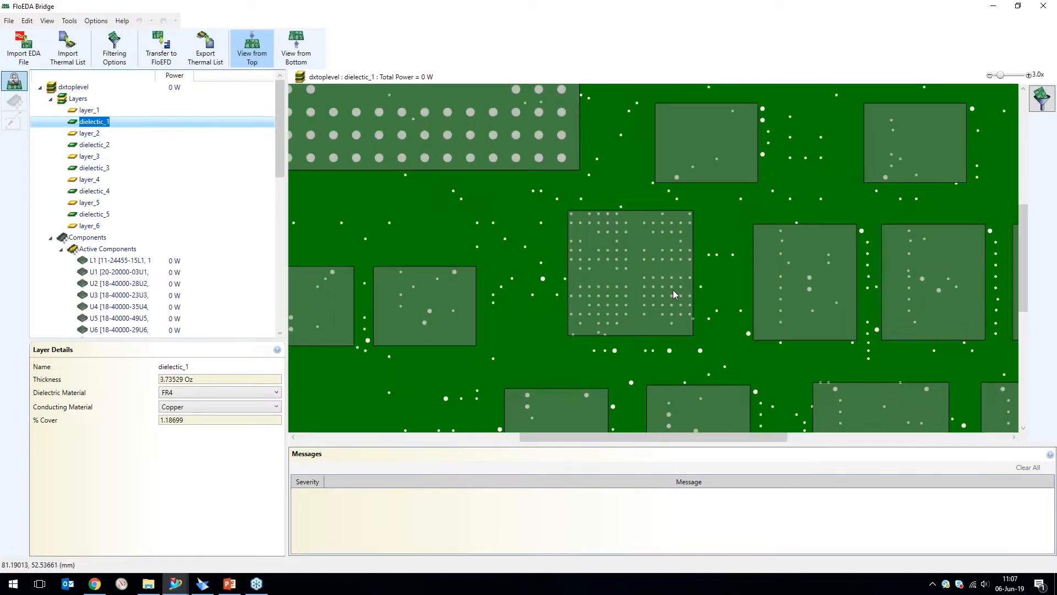
scroll(673, 290, "up", 3)
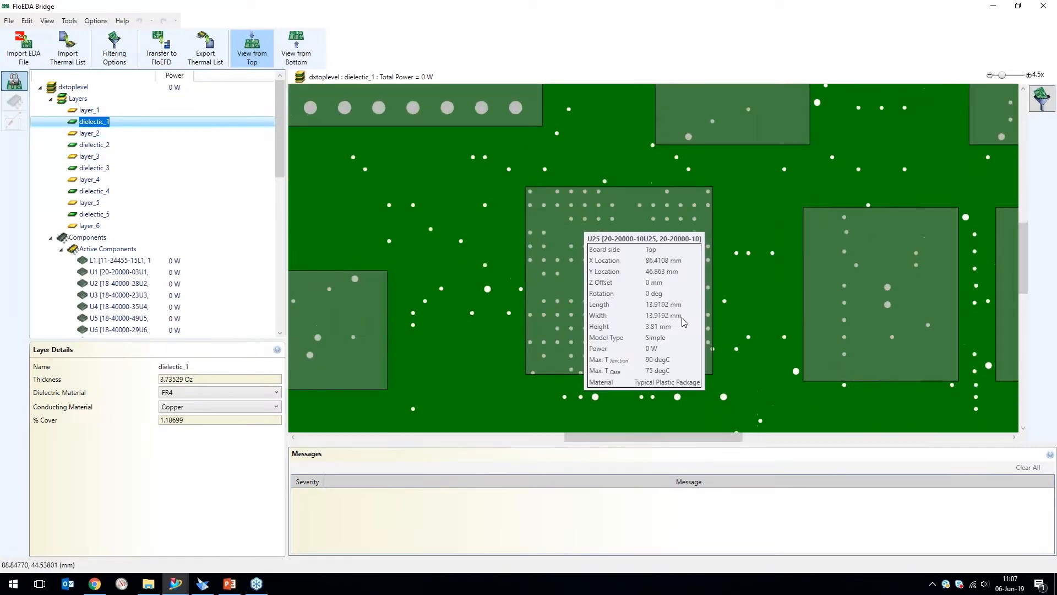
Compare the copper patterns of layer_2 through layer_6, then return to layer_1 and inspect component U24's properties.
left_click(83, 134)
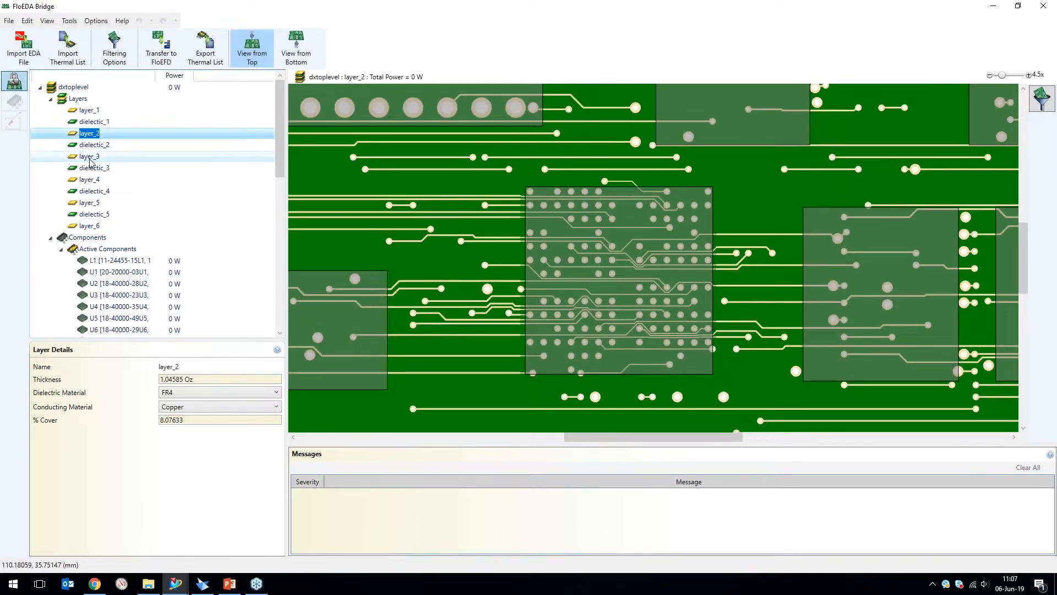
left_click(89, 158)
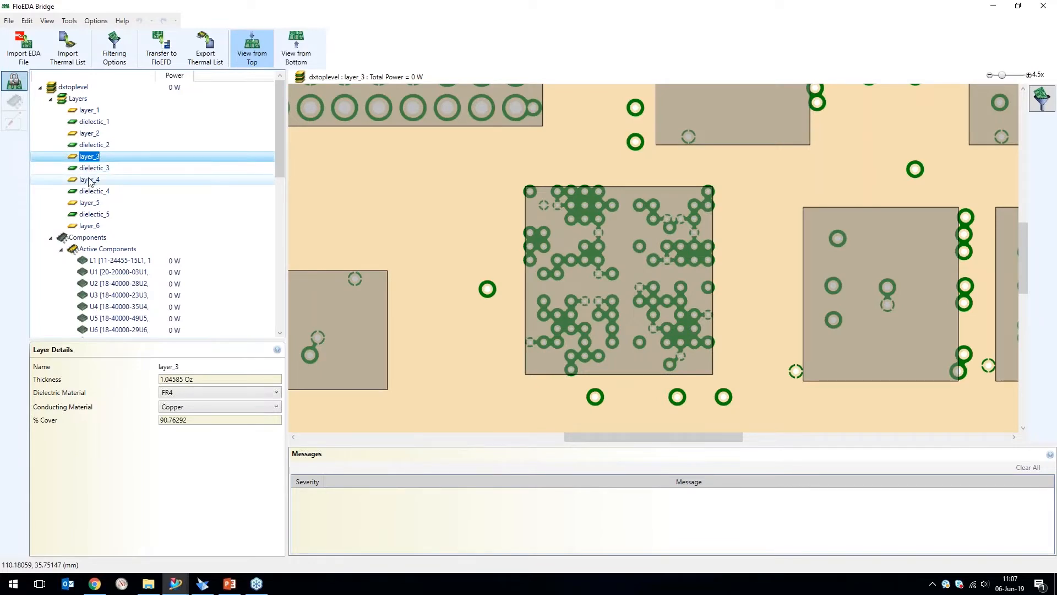
left_click(90, 181)
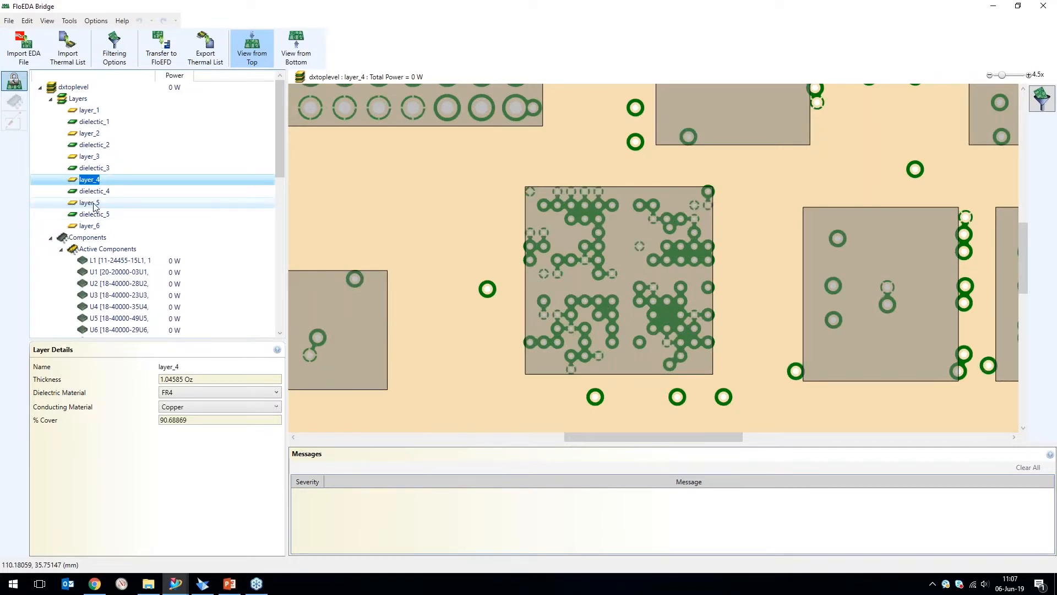
left_click(94, 205)
scroll(629, 290, "down", 1)
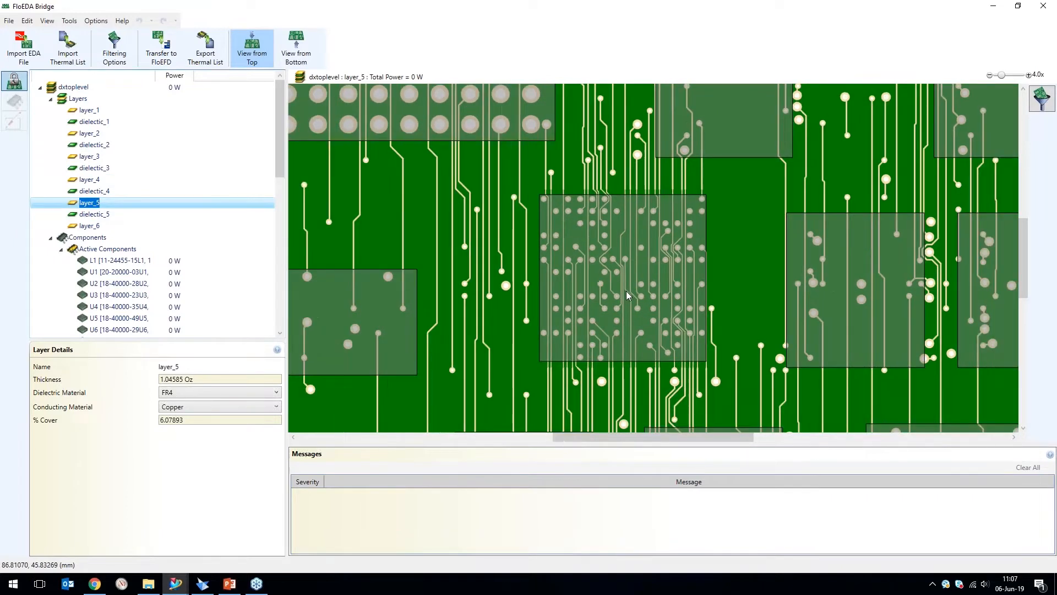
scroll(626, 290, "down", 6)
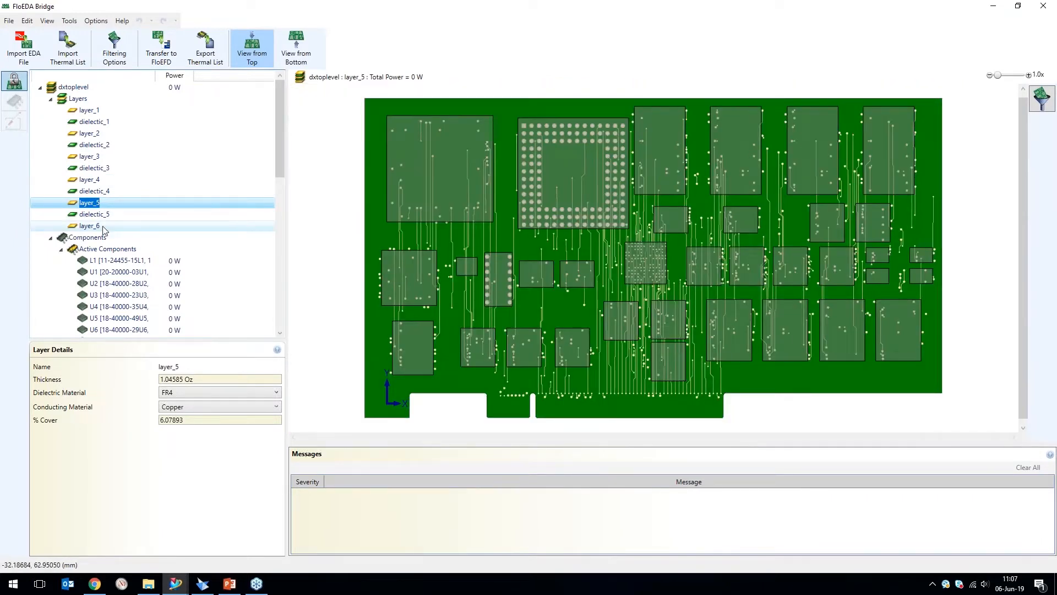
left_click(103, 227)
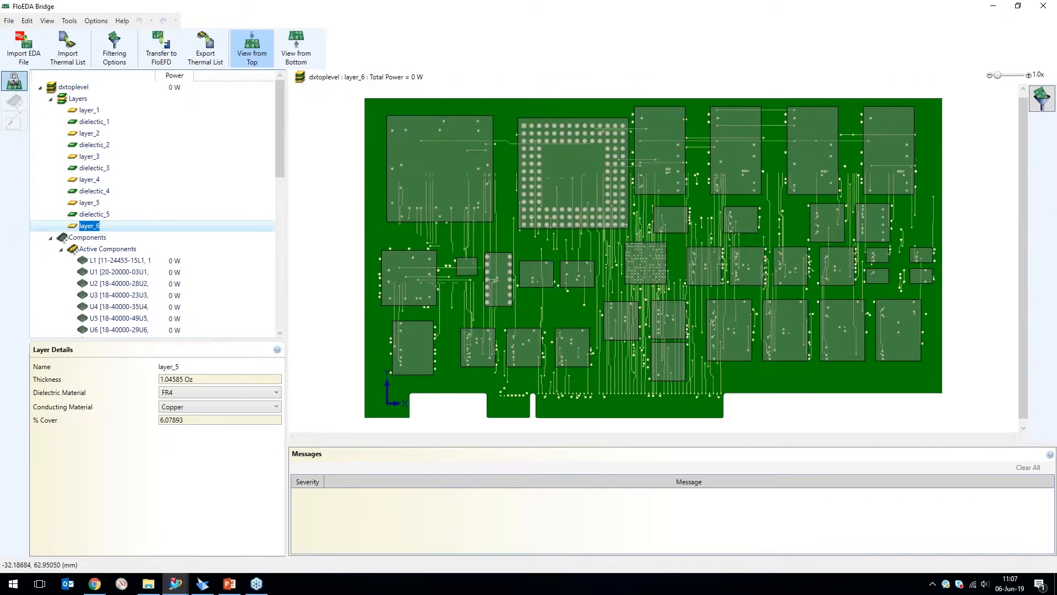
left_click(85, 111)
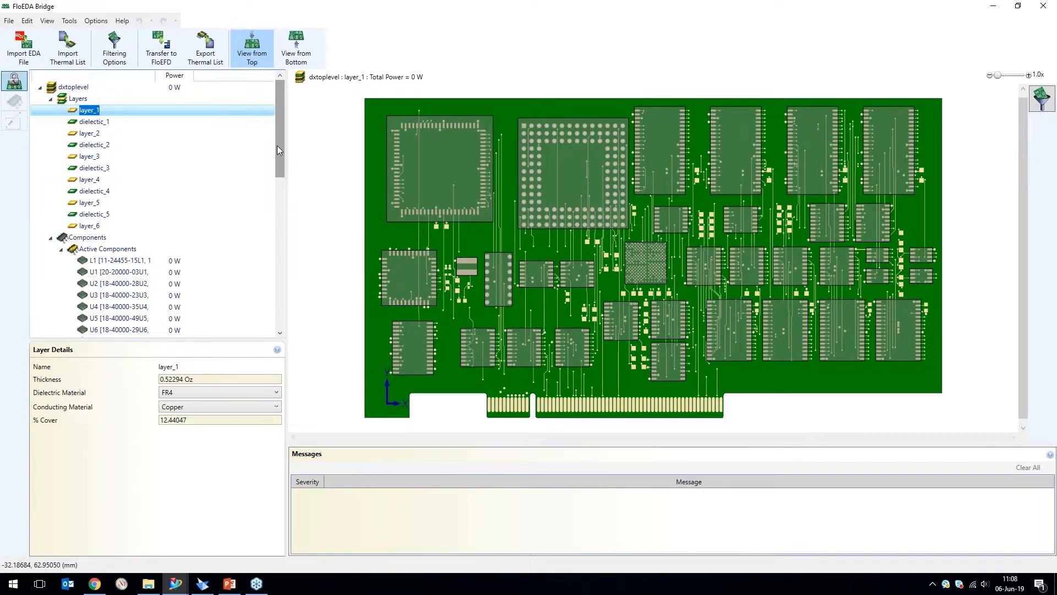
mouse_move(457, 133)
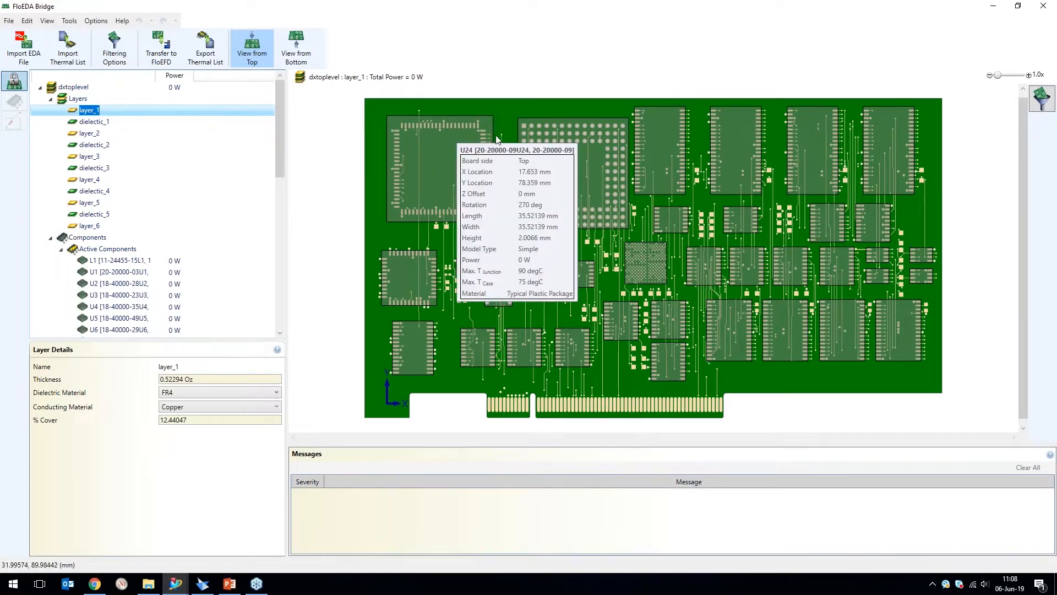
Set the dxtoplevel board's model level to Compact and close the FloEDA Bridge.
left_click(73, 87)
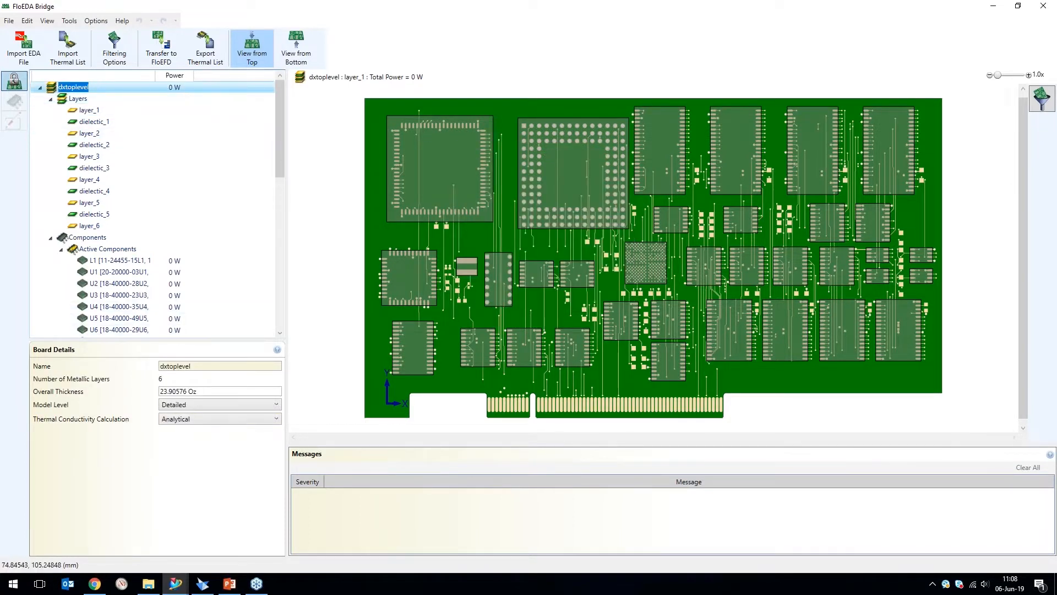
left_click(234, 404)
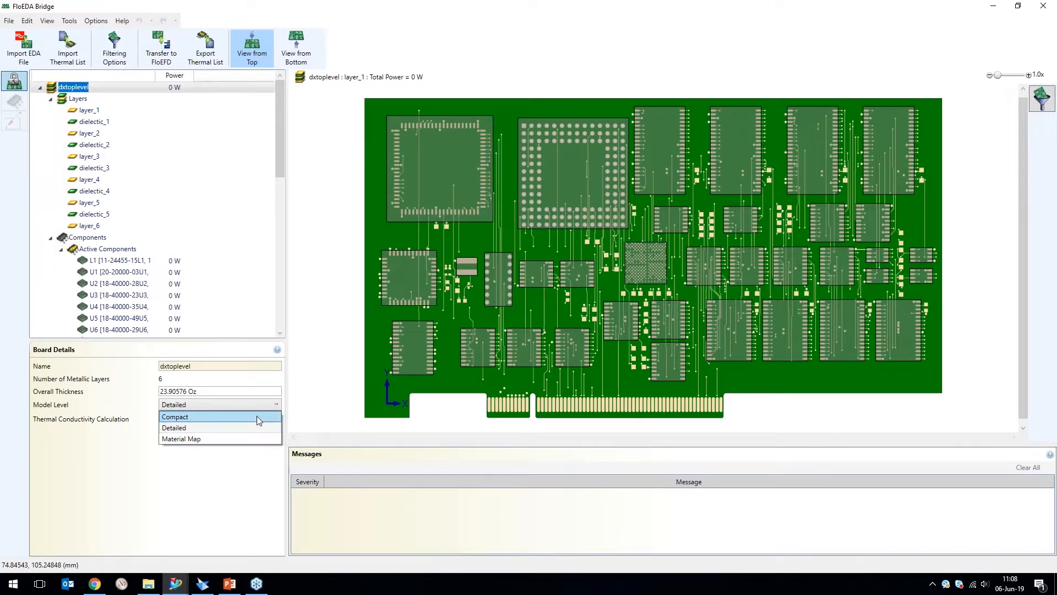
left_click(256, 416)
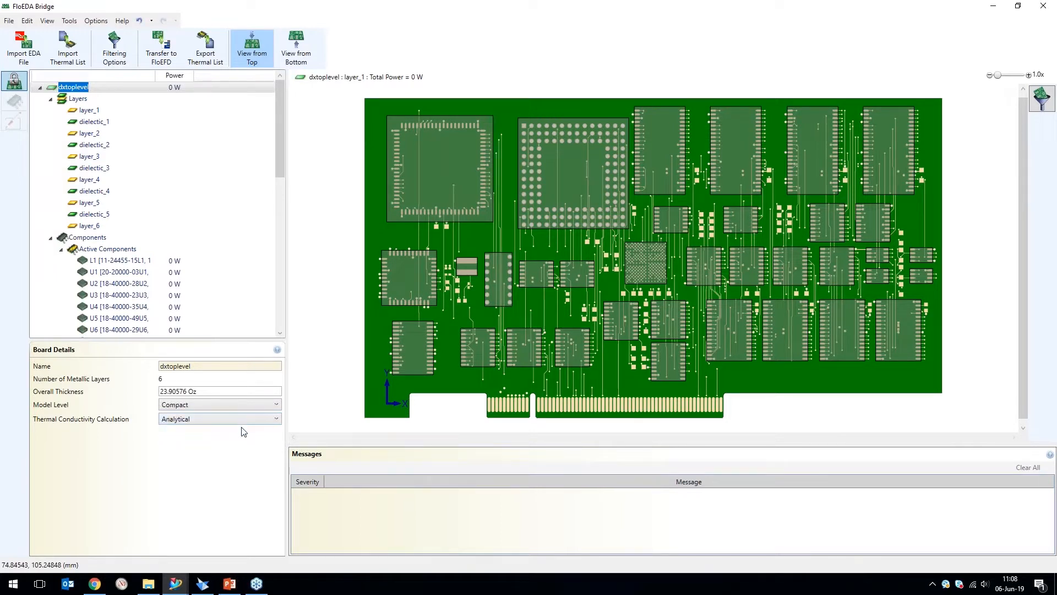
left_click(1050, 7)
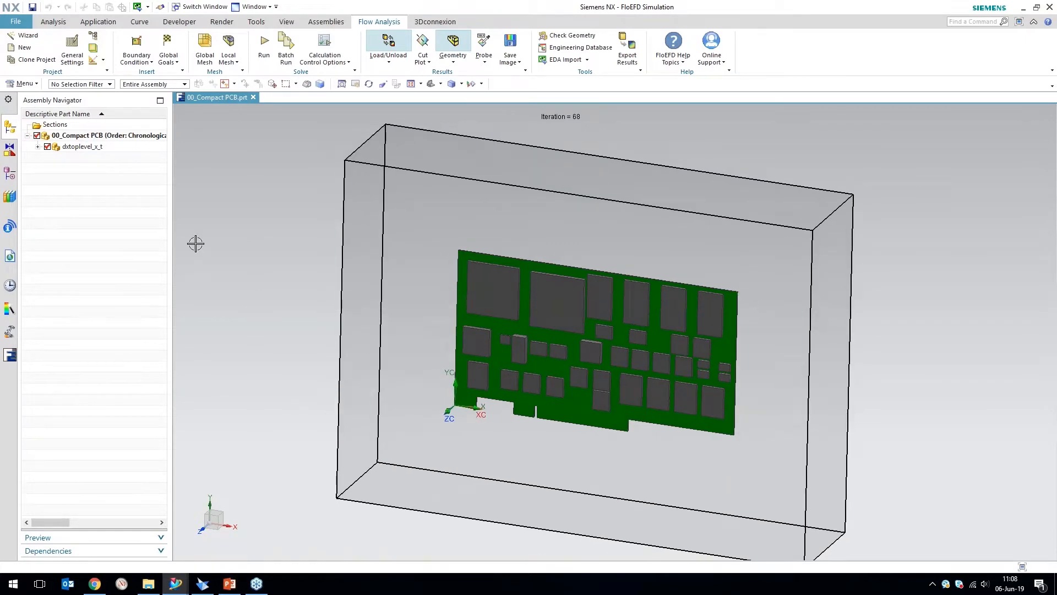
Expand the input data of Project(1) in the FloEFD tree and review its solid materials and heat sources.
scroll(196, 244, "up", 2)
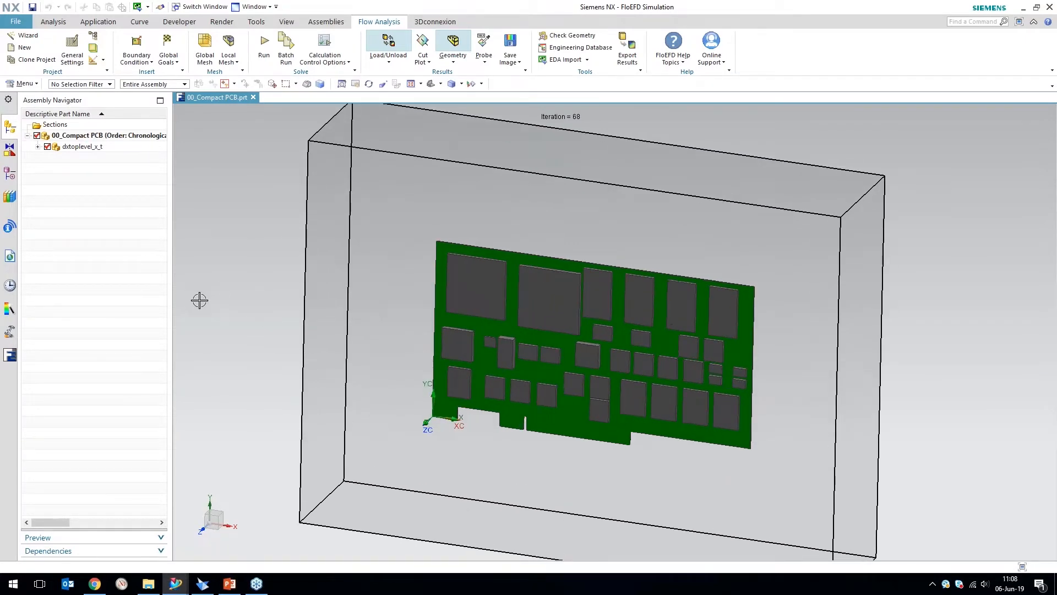
scroll(183, 297, "up", 1)
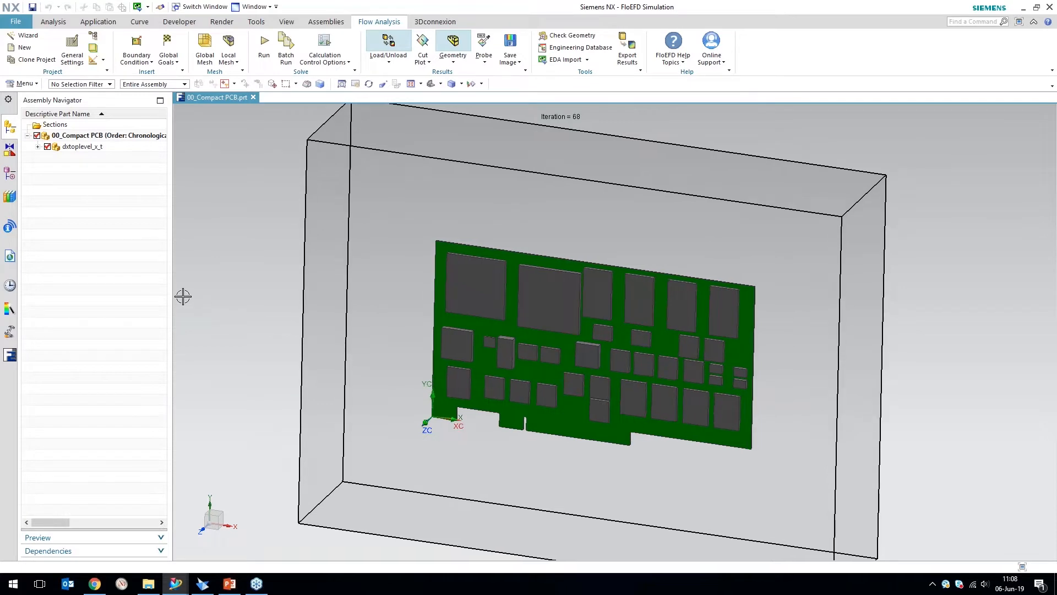
scroll(183, 296, "up", 4)
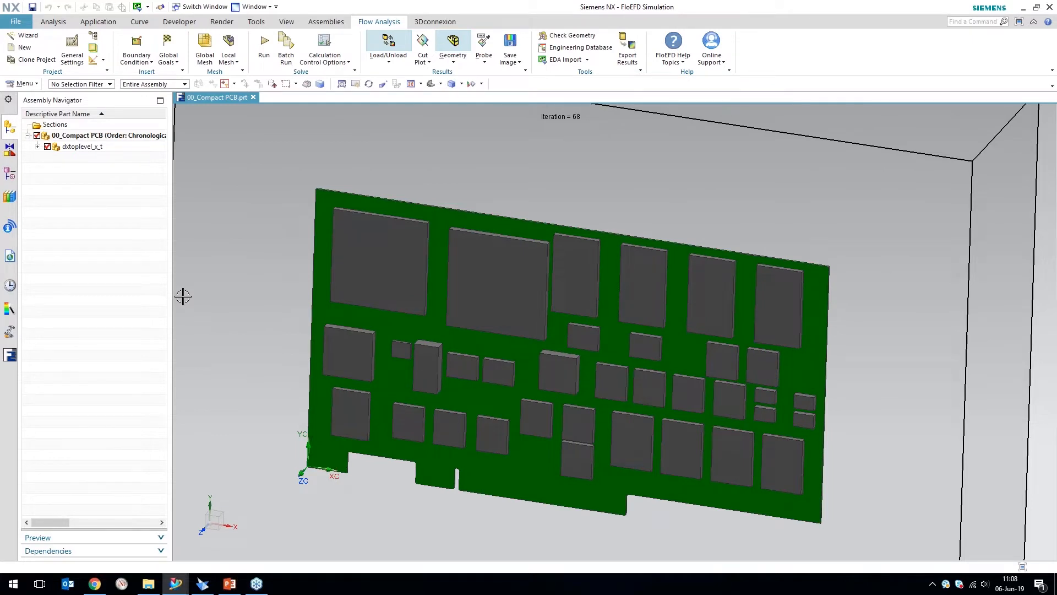
left_click(12, 359)
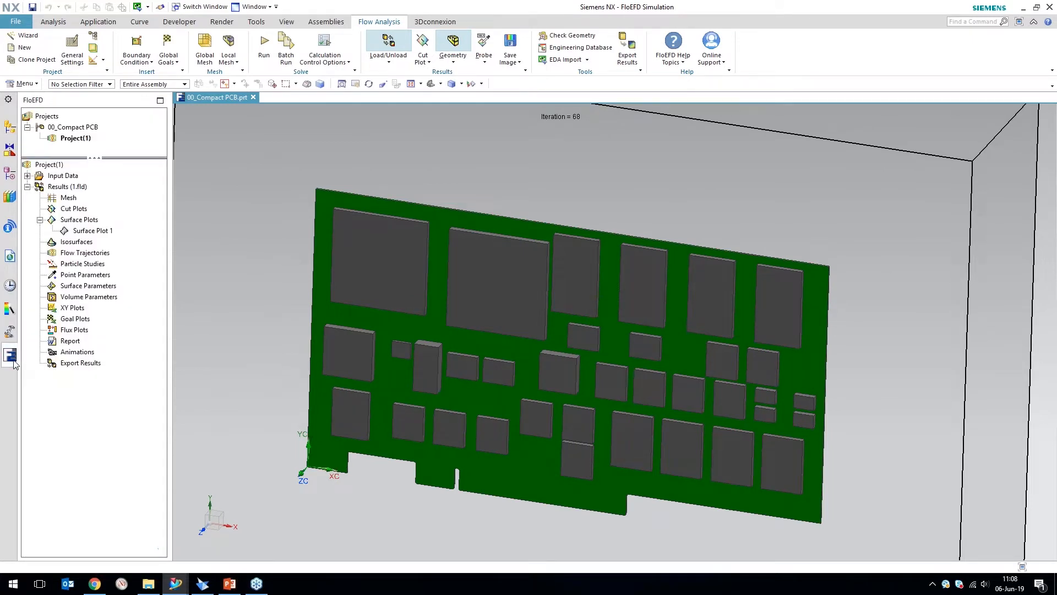
left_click(27, 175)
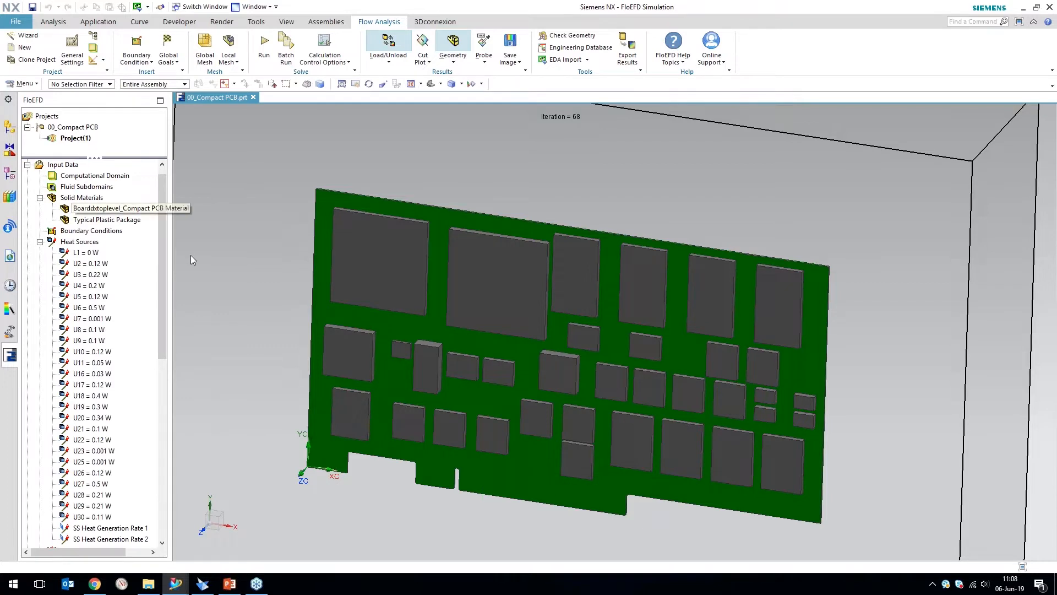
mouse_move(162, 266)
left_mouse_down()
mouse_move(156, 388)
mouse_move(162, 258)
left_mouse_up()
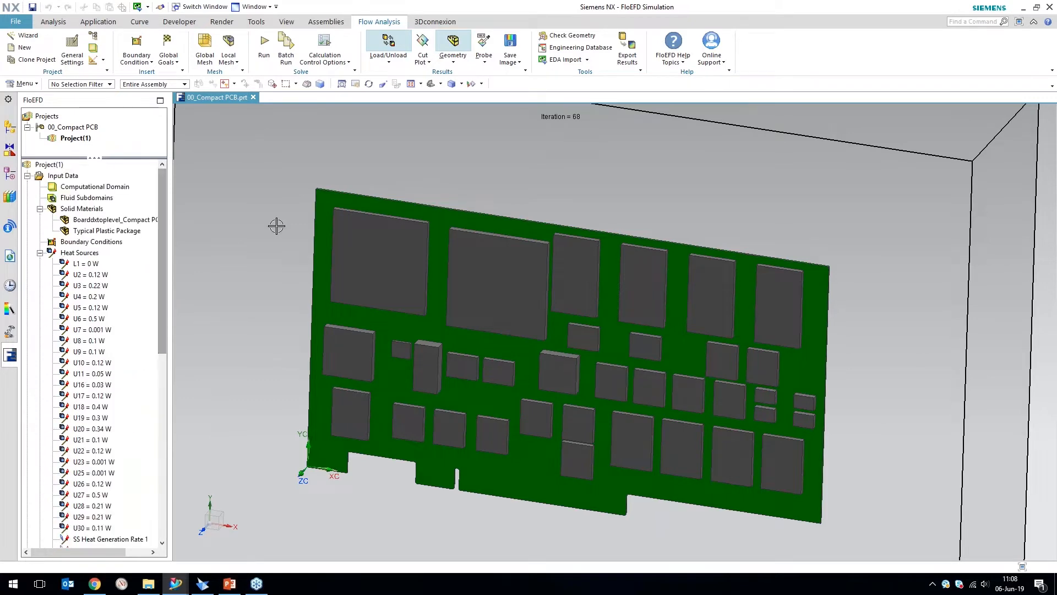
Highlight the body assigned the Boarddxtoplevel_Compact PCB Material and open that solid material's definition.
middle_click_drag(276, 226, 310, 228)
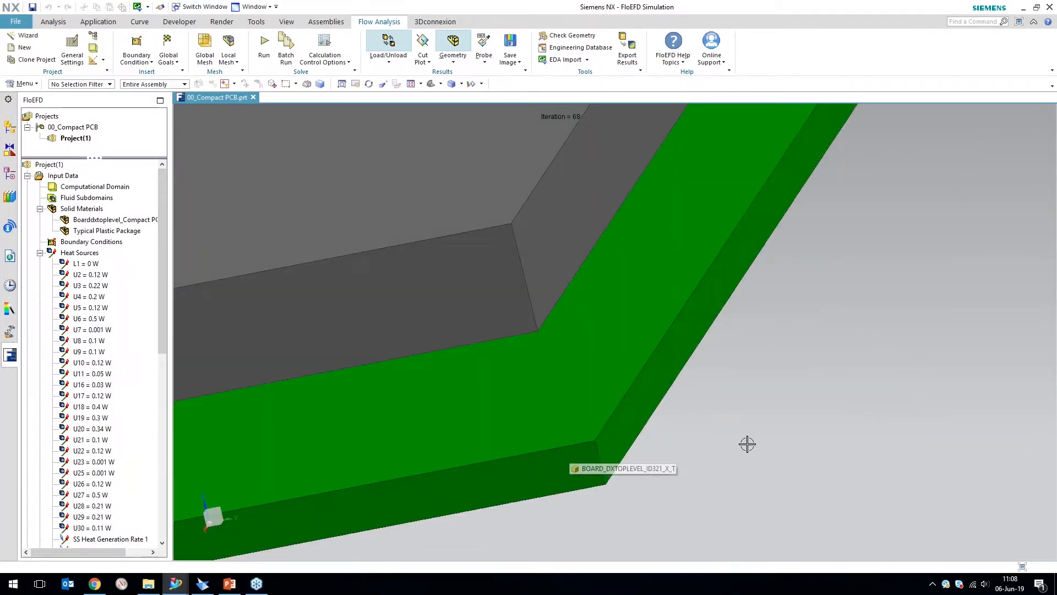
left_click(92, 220)
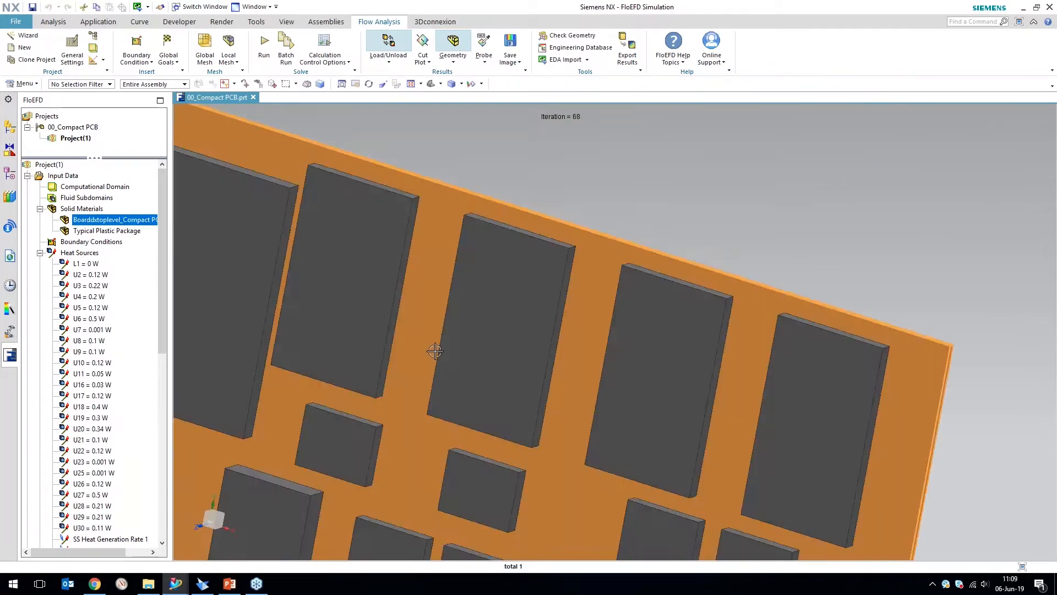
left_click_drag(172, 253, 209, 252)
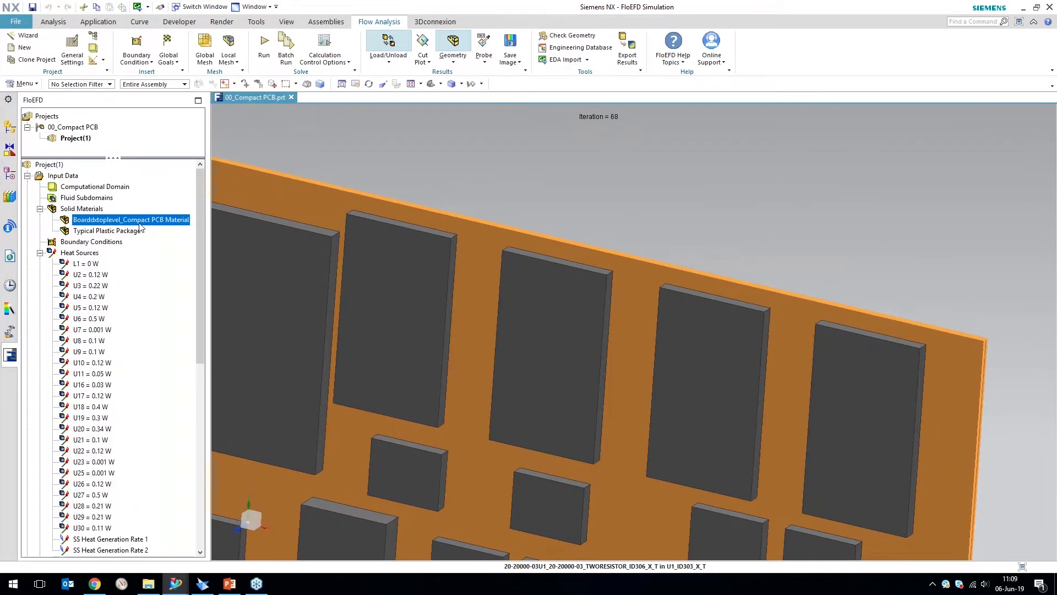
right_click(158, 226)
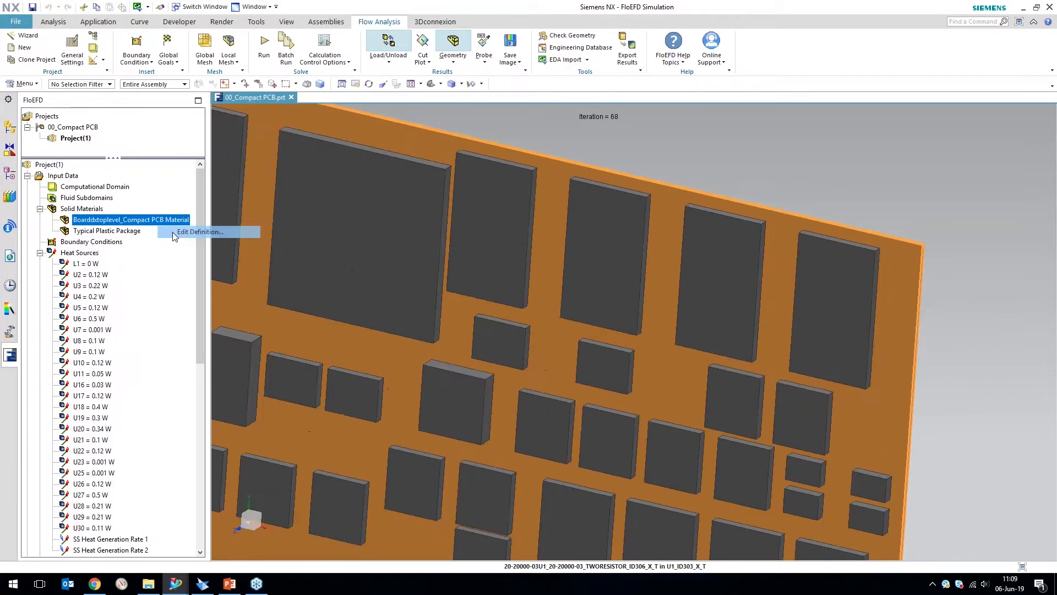
left_click(187, 232)
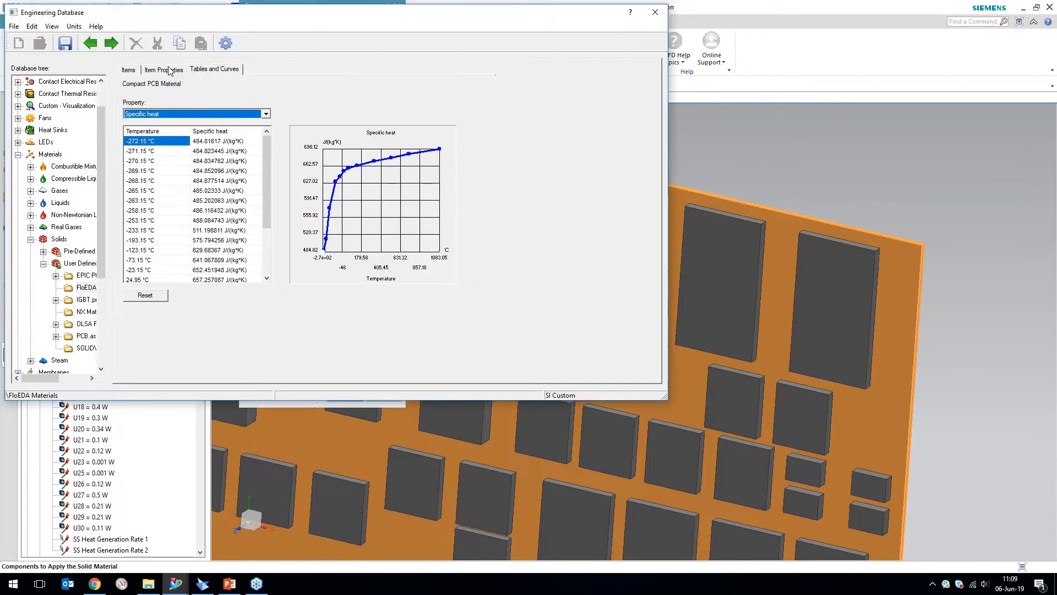
Examine the Compact PCB Material's axial and radial thermal conductivity tables in the Engineering Database, then close the material definition.
left_click(161, 70)
left_click(209, 70)
left_click(201, 115)
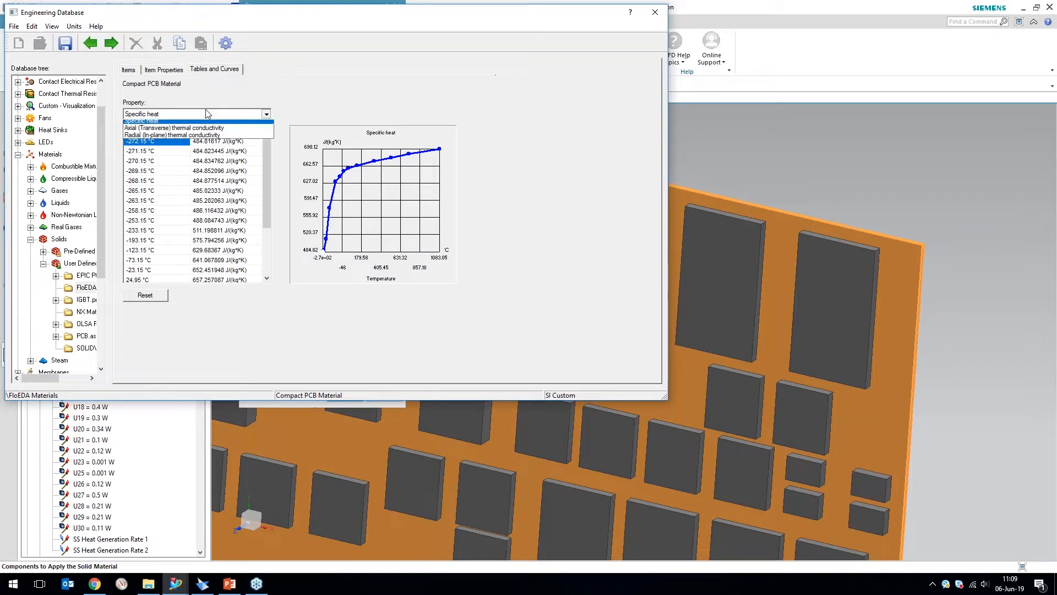
left_click(201, 132)
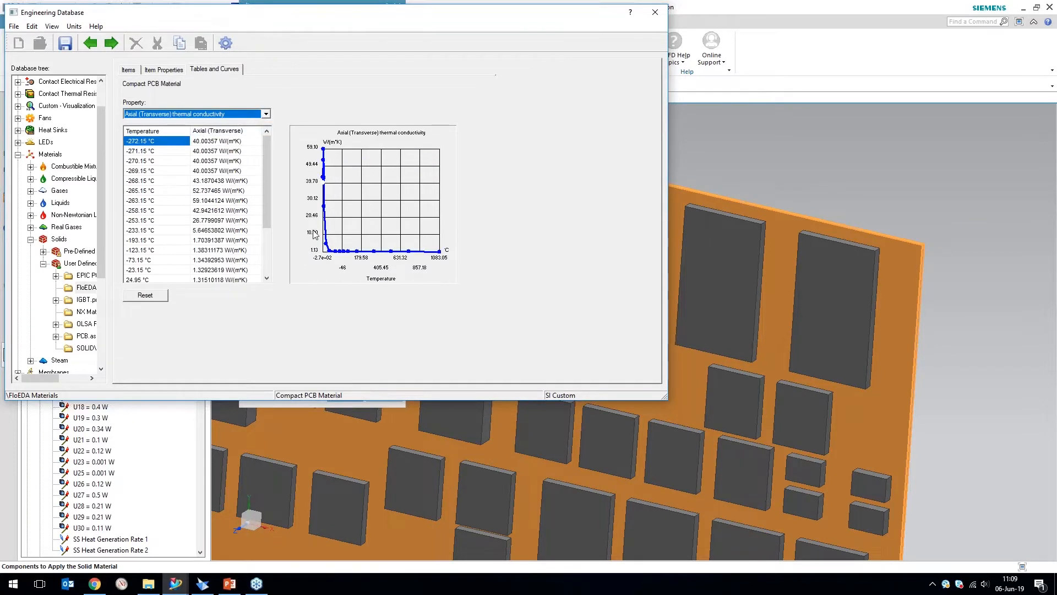
left_click_drag(267, 195, 269, 241)
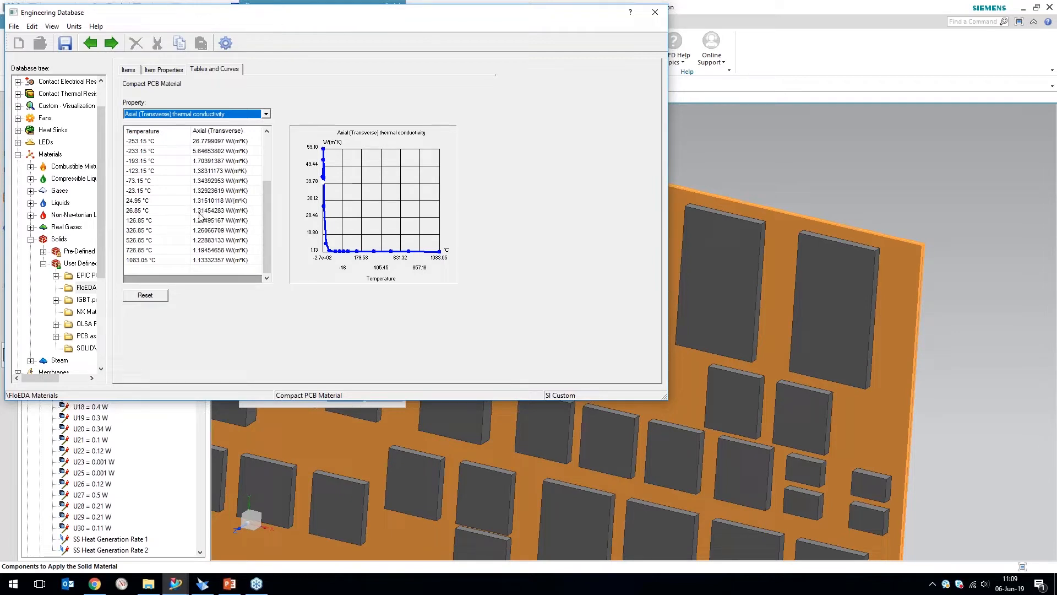
left_click(205, 113)
left_click(203, 138)
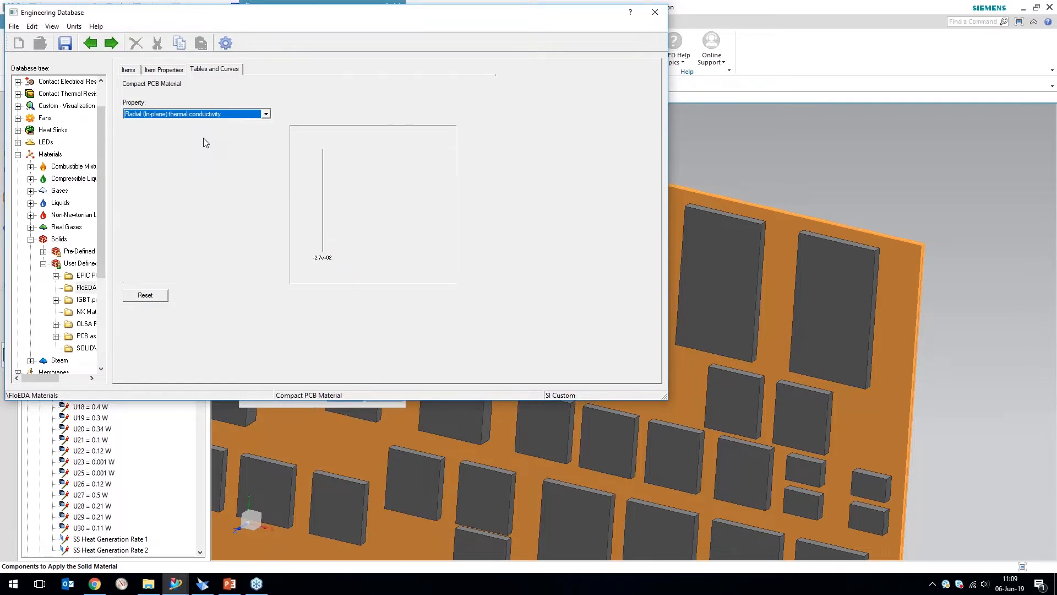
left_click_drag(269, 220, 269, 271)
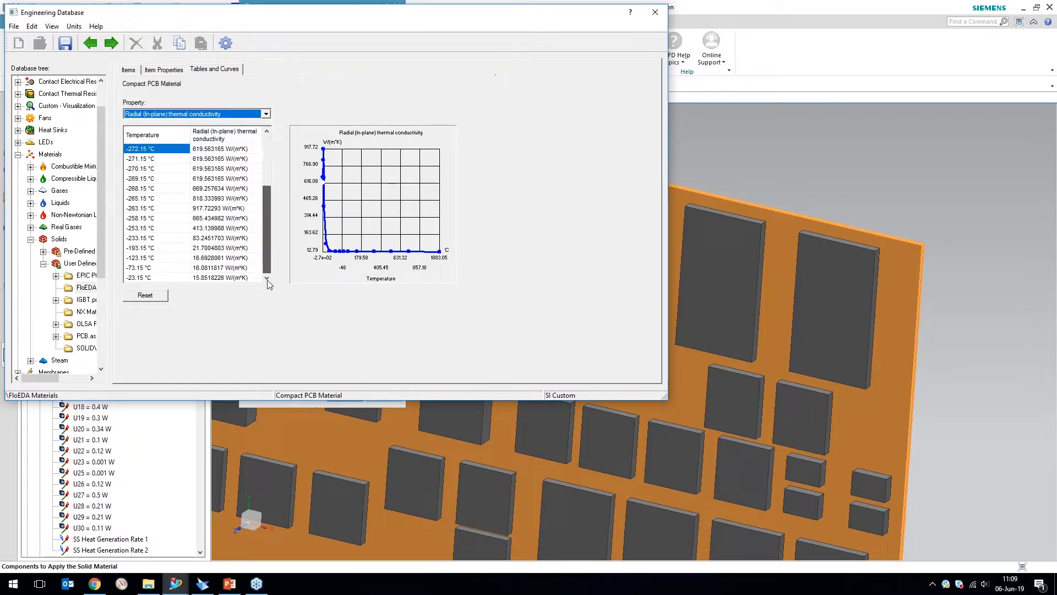
left_click(205, 219)
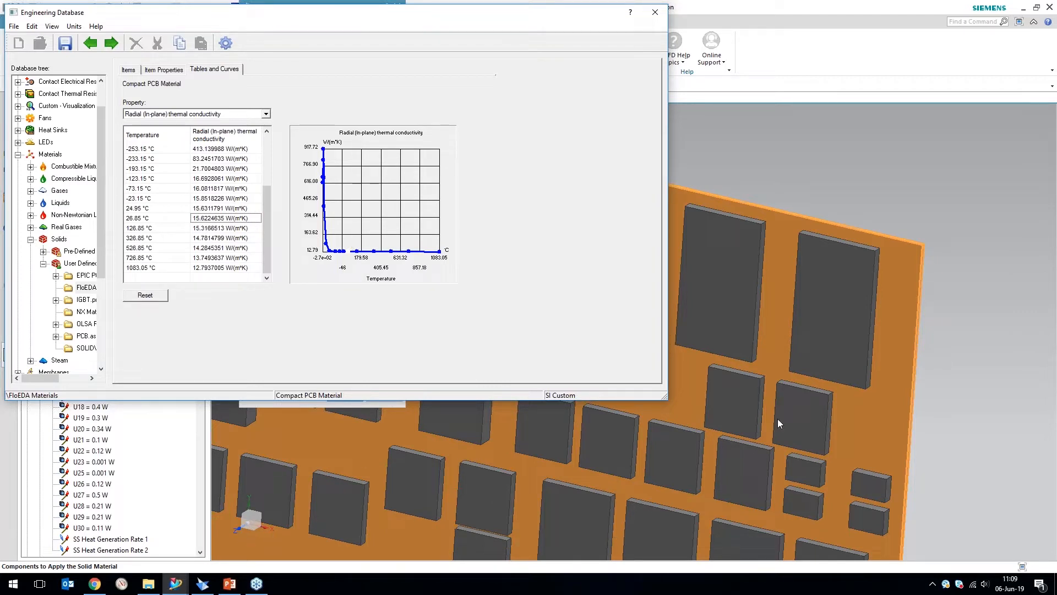
left_click(651, 17)
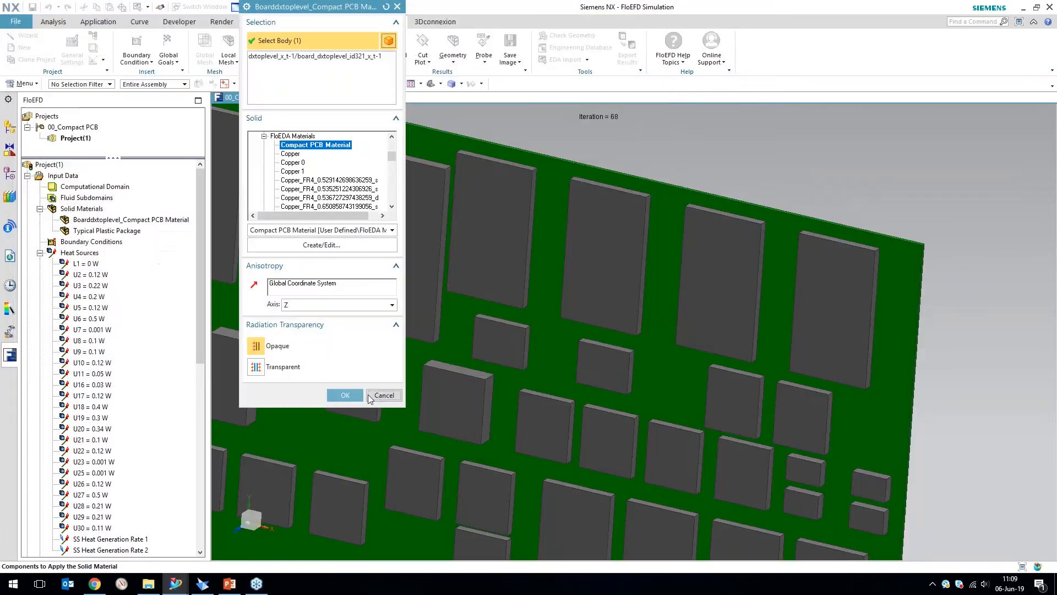
middle_click(798, 193)
Review the total cell count in the Results Summary of Project(1), then close the summary.
right_click(798, 193)
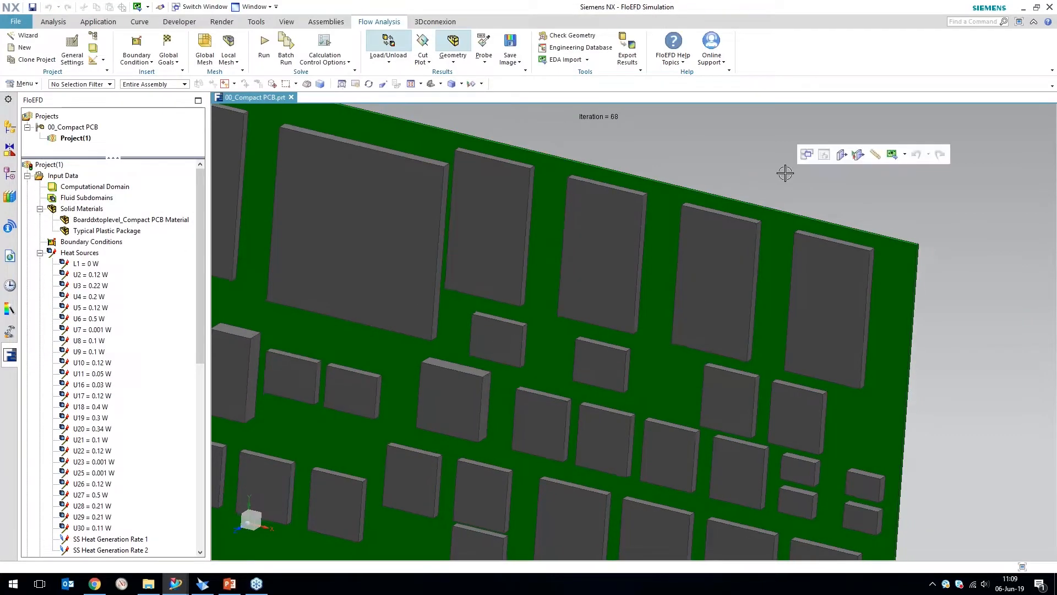
left_click(803, 155)
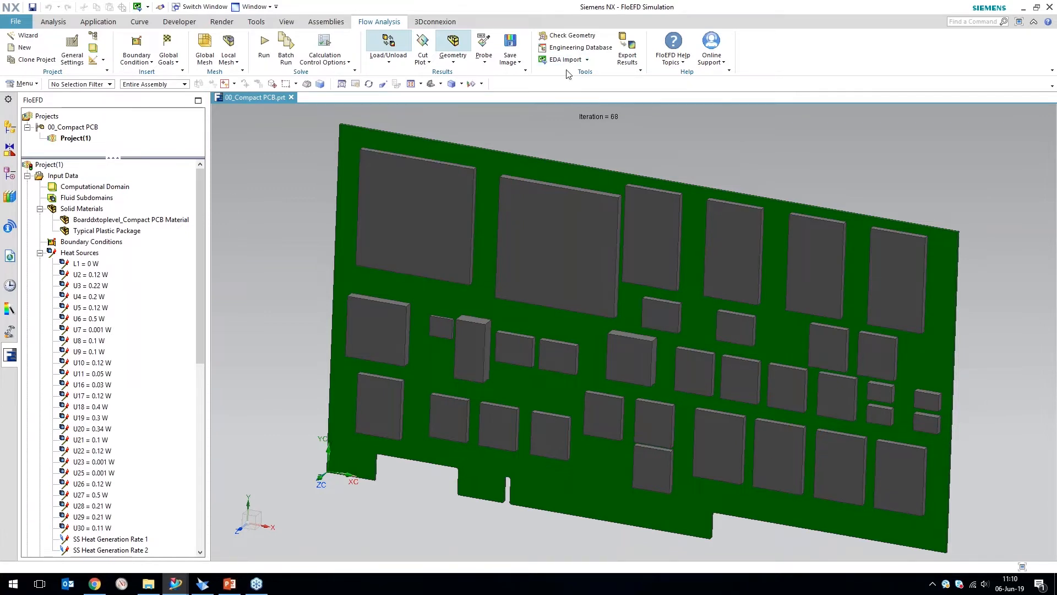
left_click(388, 61)
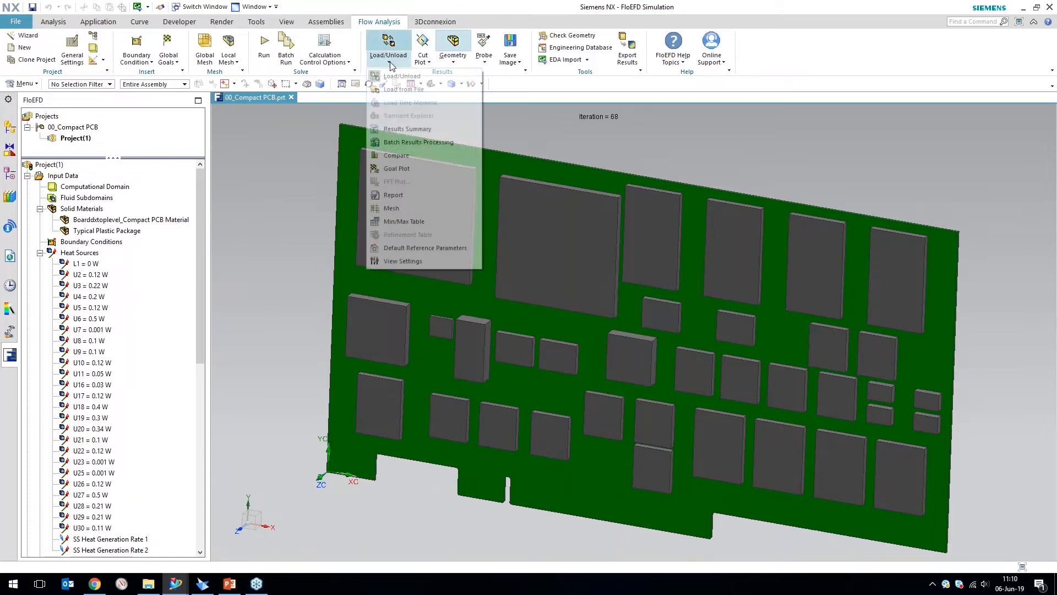
left_click(410, 130)
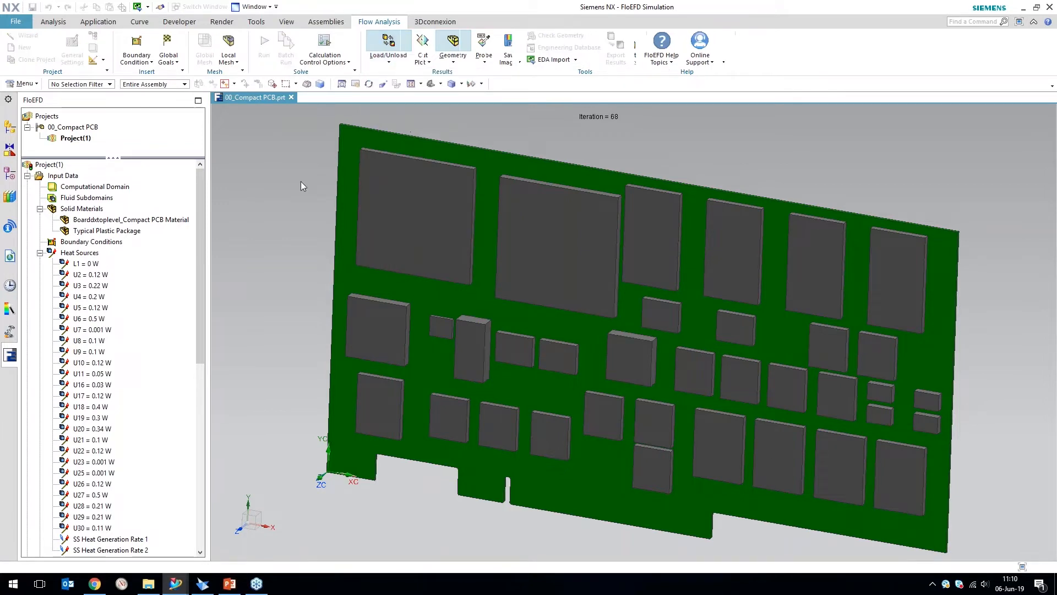
left_click_drag(476, 274, 417, 278)
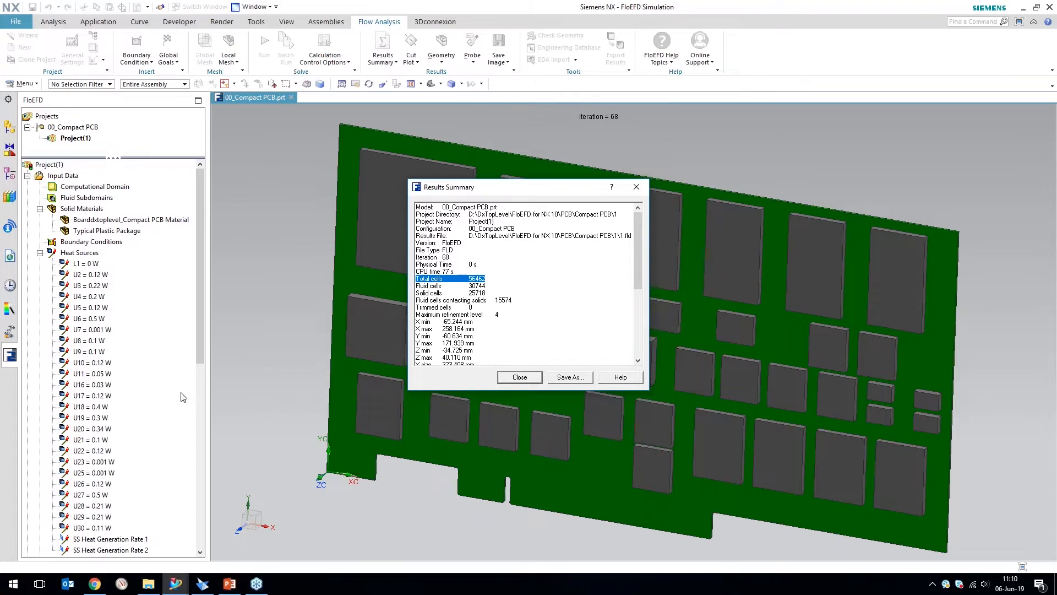
left_click(505, 377)
Show Surface Plot 1 with solid temperature contours and examine the temperature distribution across the board and components.
right_click(97, 232)
left_click(107, 252)
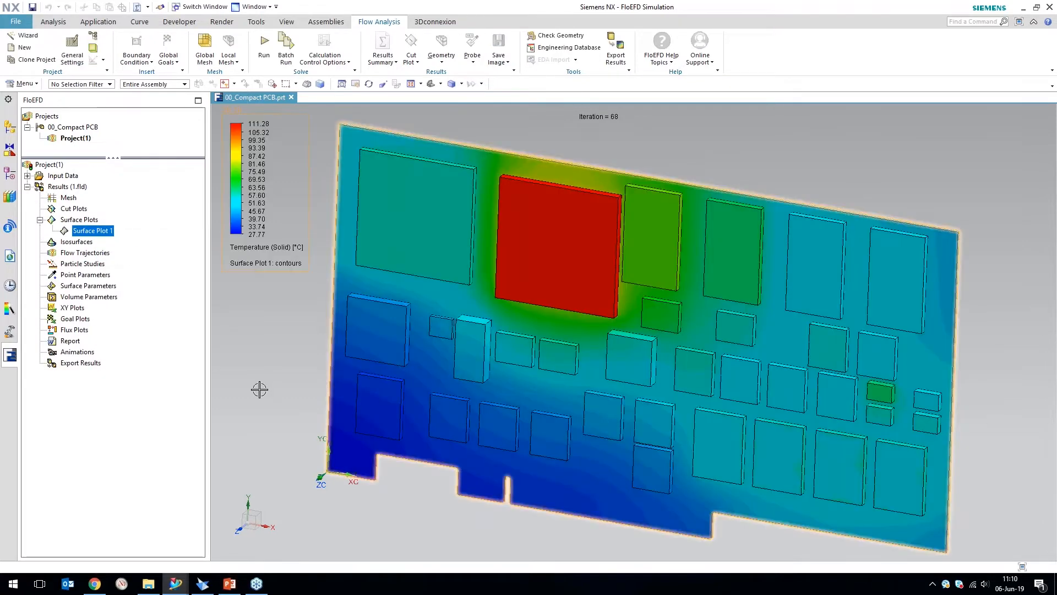
left_click(248, 403)
scroll(248, 404, "down", 2)
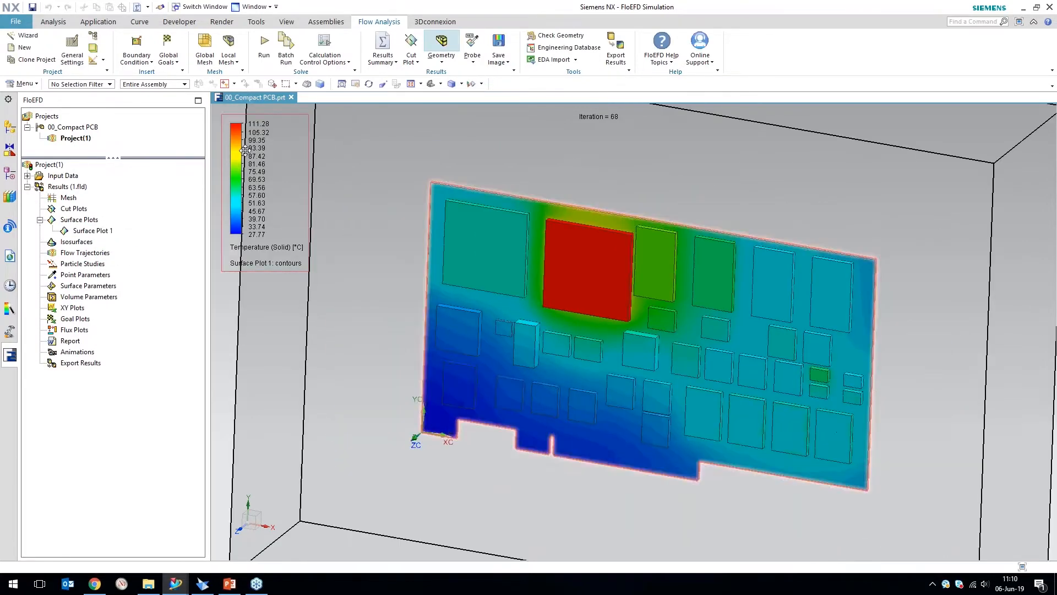
left_click(257, 125)
left_click(348, 130)
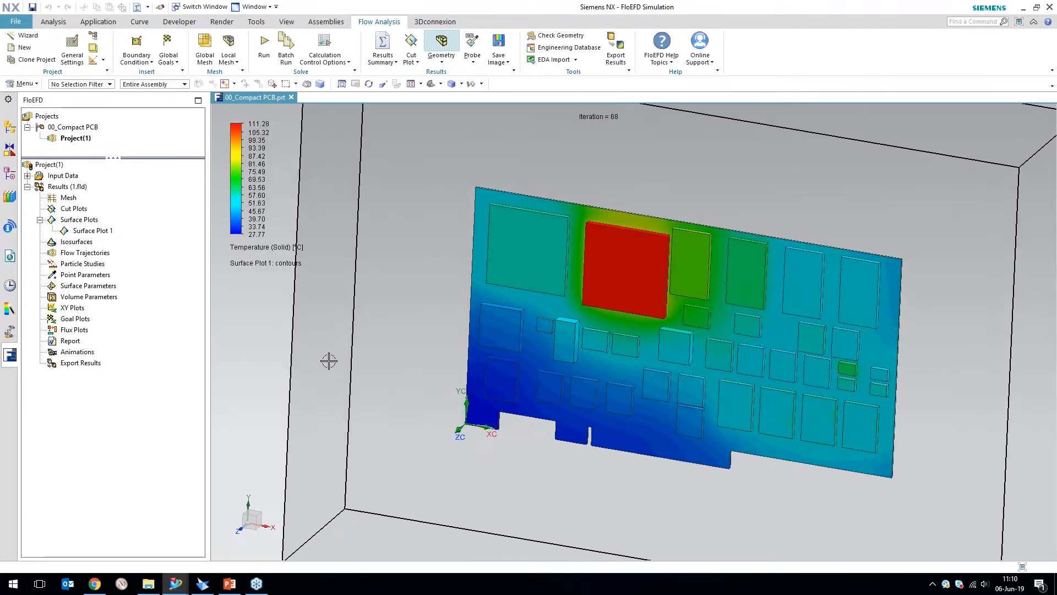
scroll(329, 360, "down", 1)
middle_click_drag(443, 335, 435, 347)
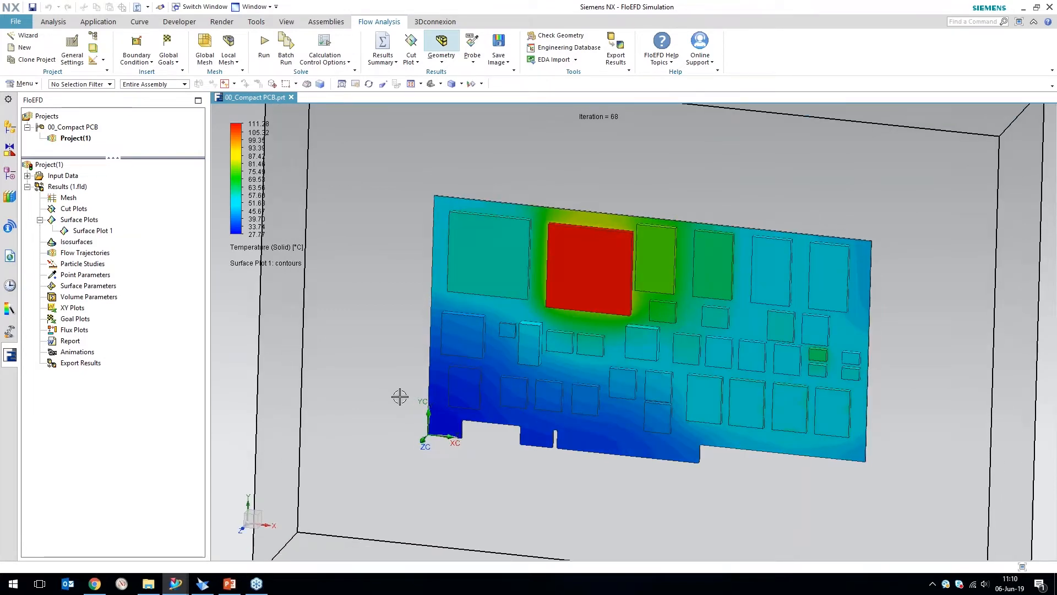
mouse_move(235, 190)
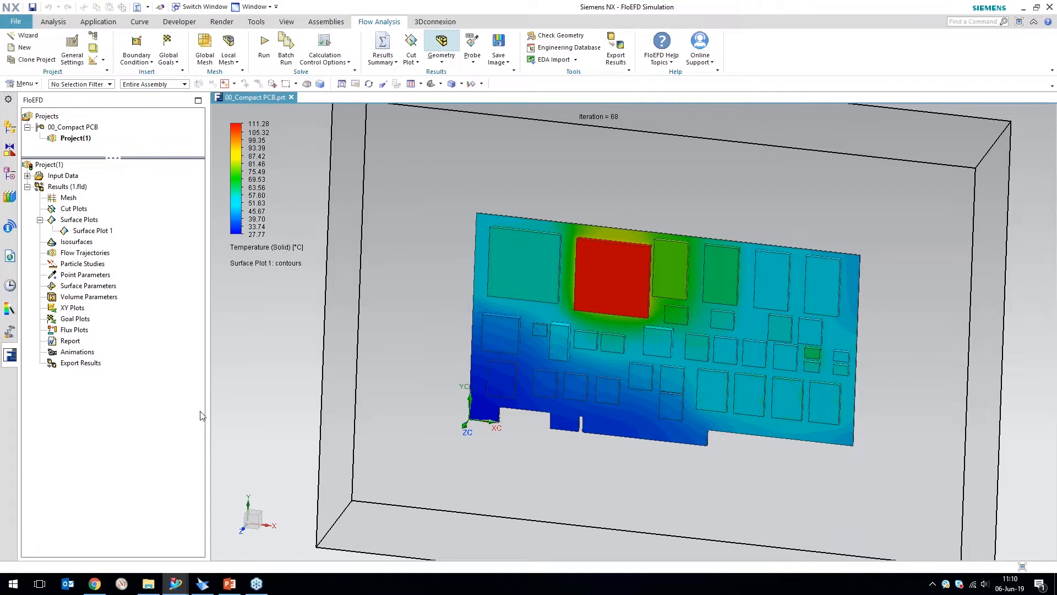
Switch to the NX window with 00_Explicit PCB and highlight the bodies of its solid materials from layer1 through layer3.
mouse_move(174, 587)
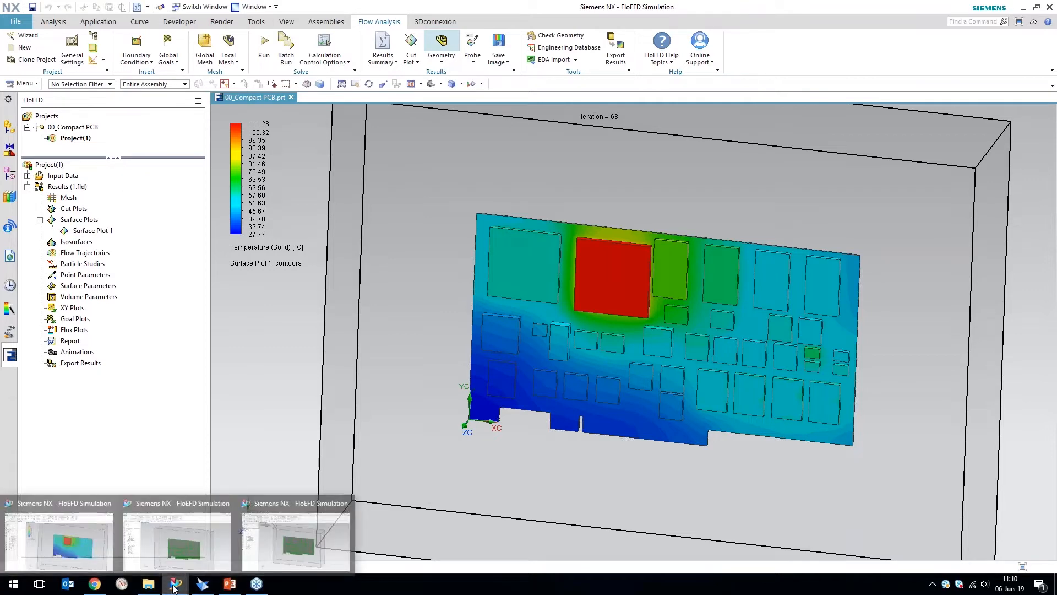
left_click(142, 548)
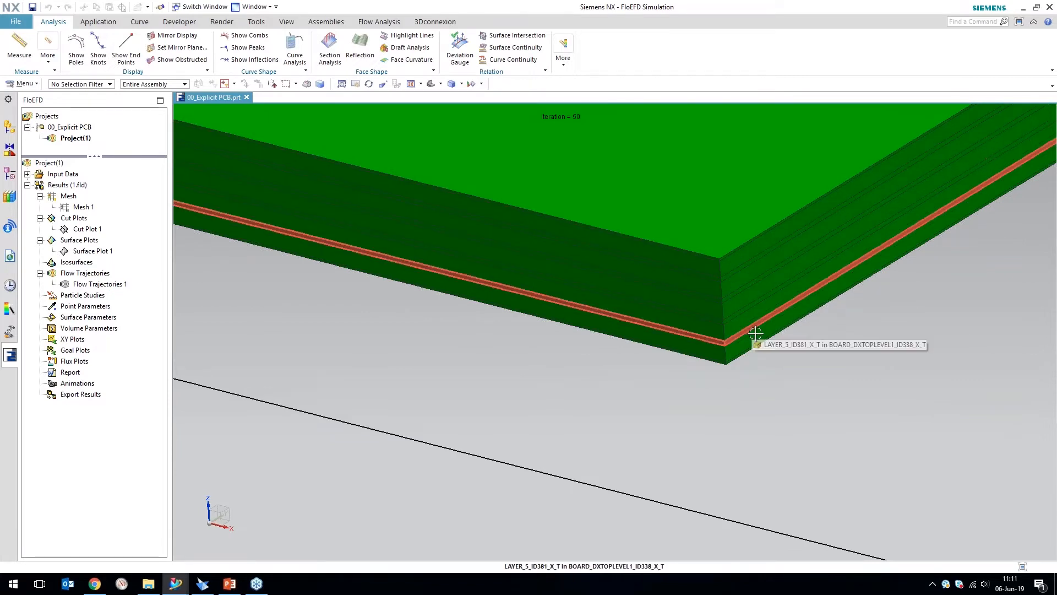
left_click(27, 175)
left_click(104, 208)
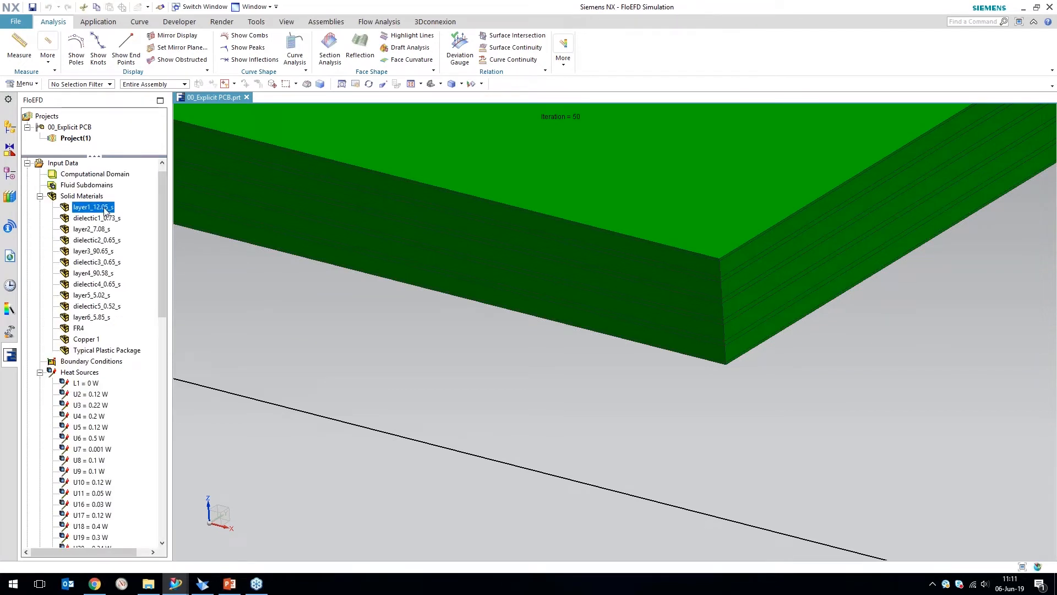
left_click(104, 218, "ctrl")
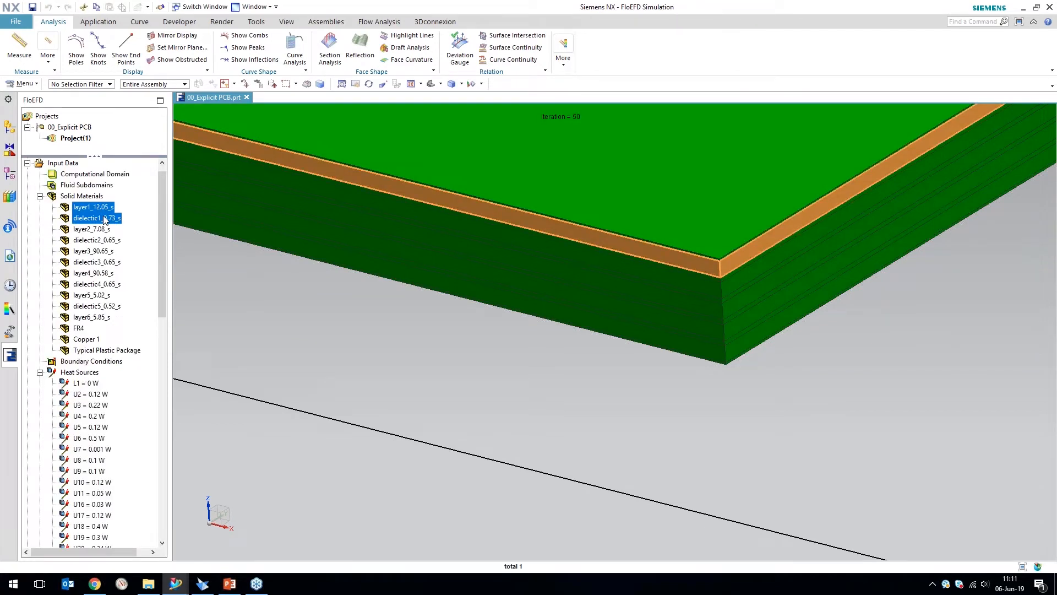
left_click(101, 229)
left_click(101, 240, "ctrl")
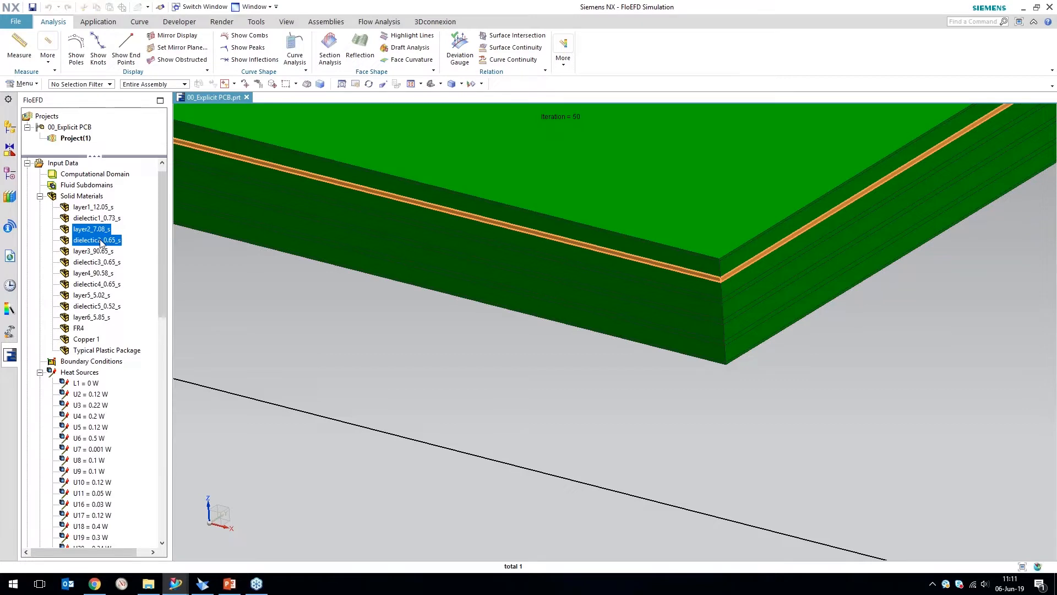
left_click(100, 251)
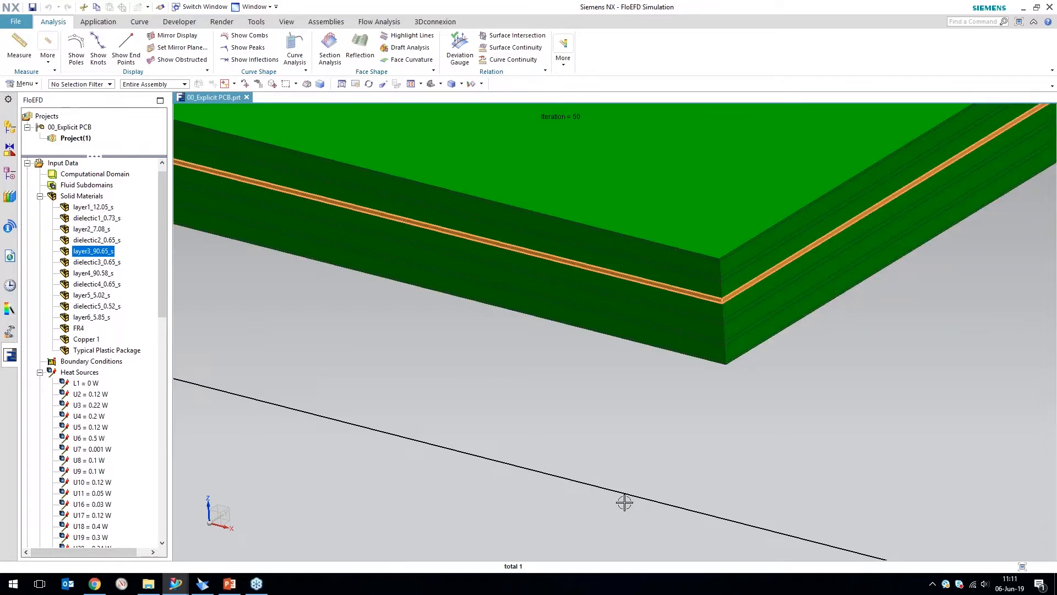
Hide board_dxtoplevel1 and the explicit dielectric within the explicit thermal territories, then select the explicit conductor to inspect its copper traces.
scroll(632, 484, "down", 6)
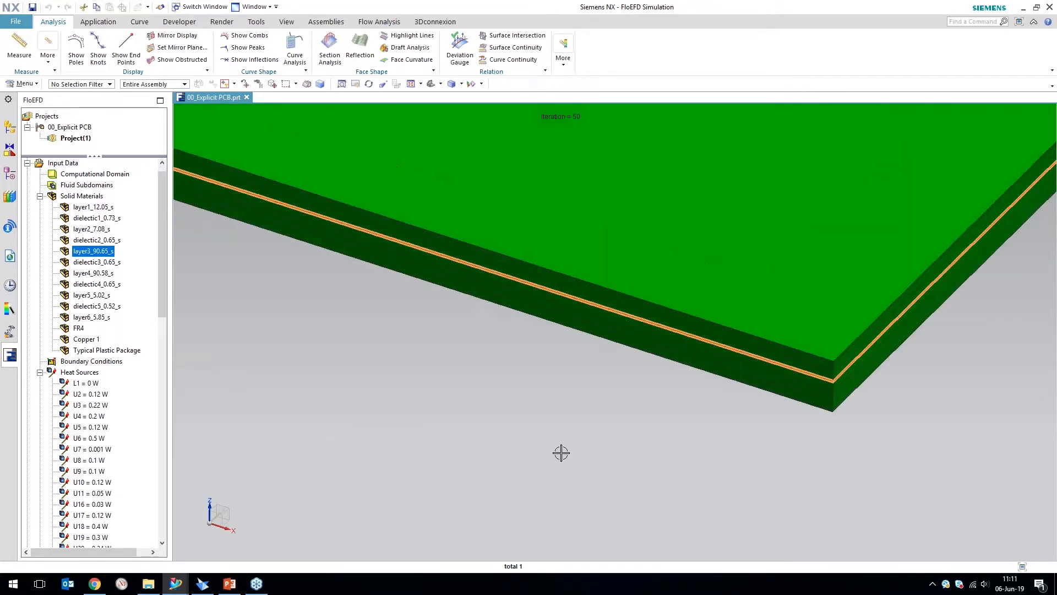
scroll(557, 451, "down", 2)
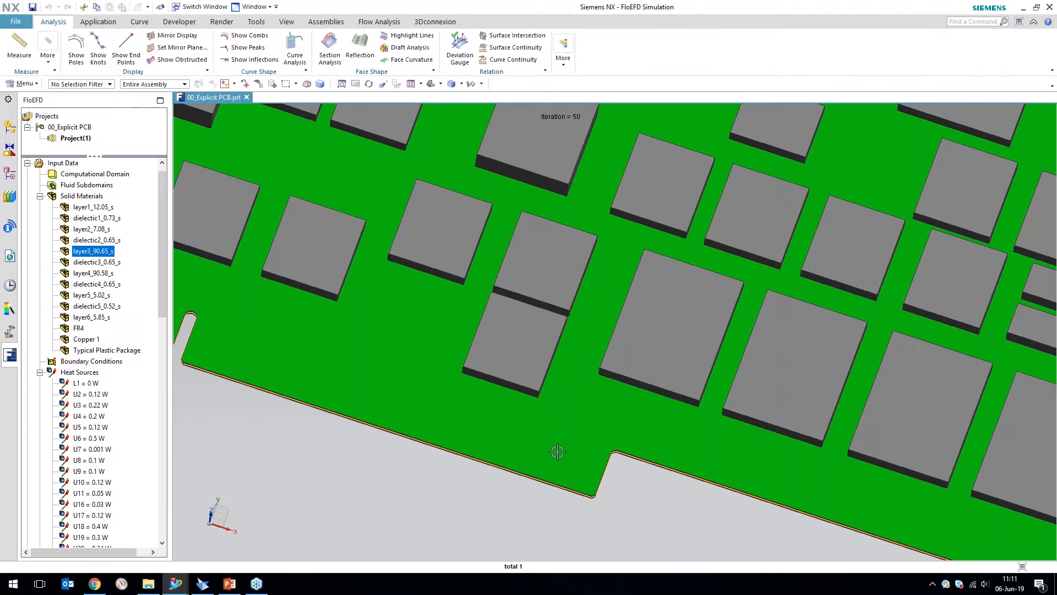
scroll(557, 452, "down", 3)
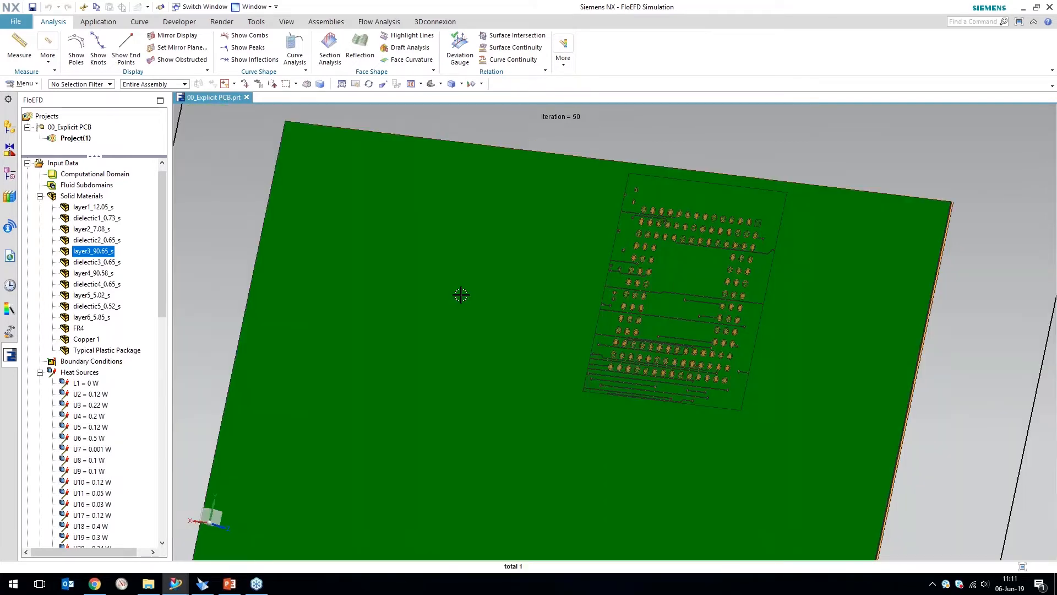
left_click(13, 130)
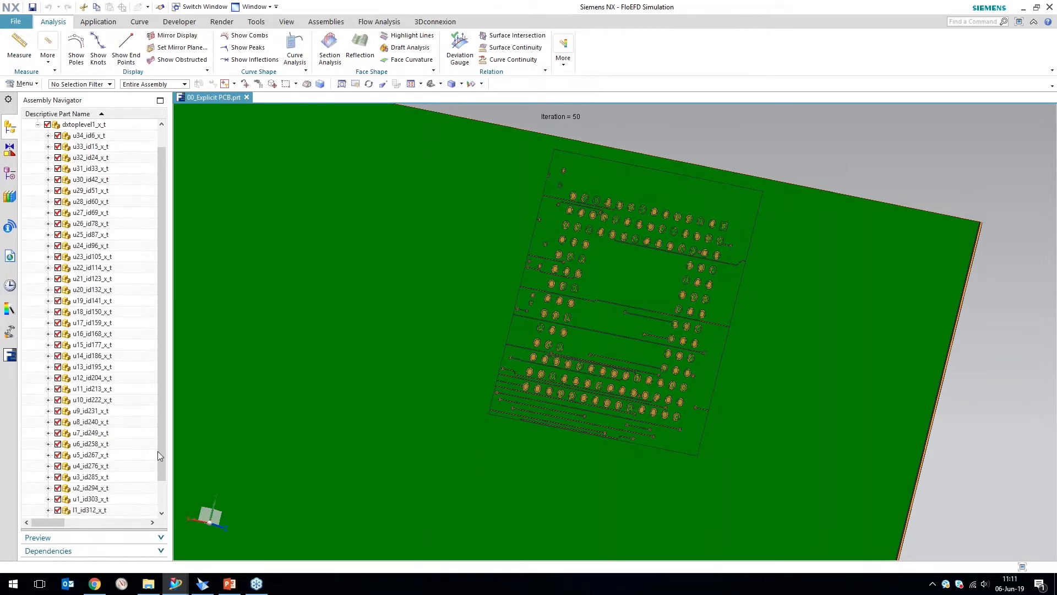
scroll(159, 450, "down", 1)
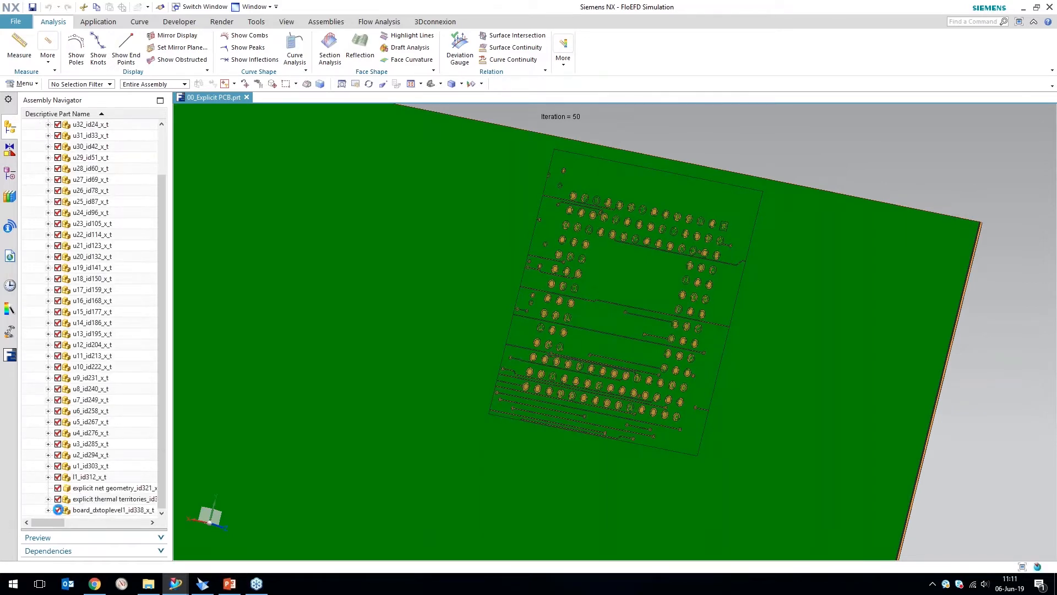
left_click(58, 509)
left_click(49, 498)
left_click(68, 510)
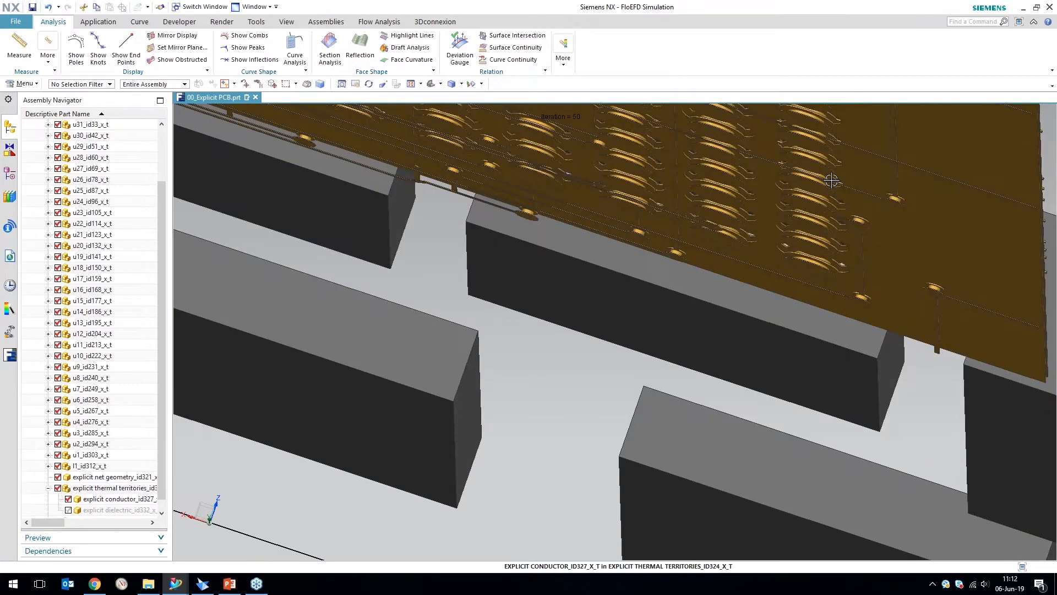
left_click(831, 180)
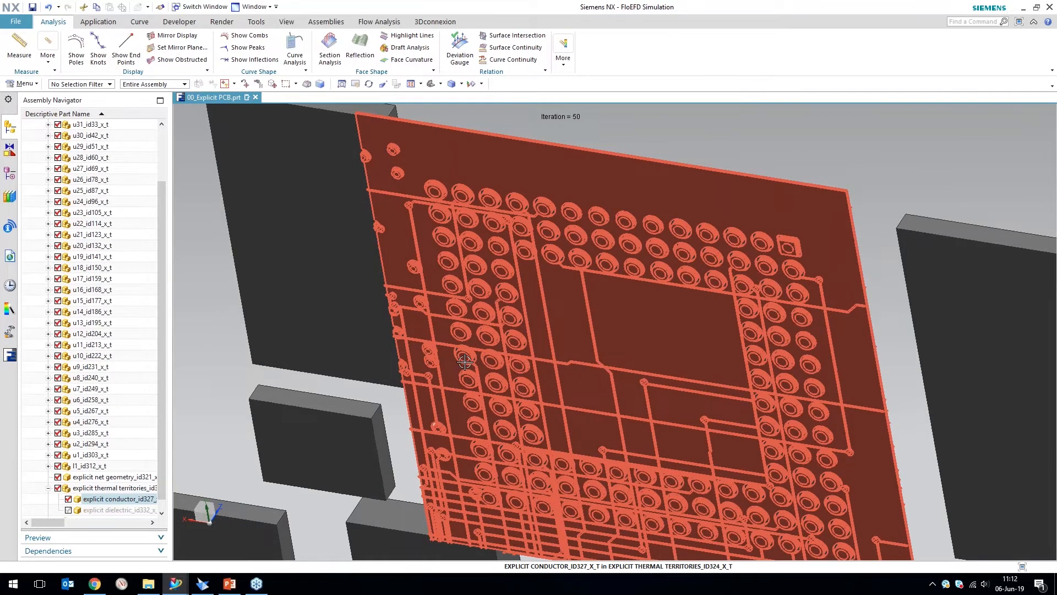
Review the total cell count in the Results Summary of the 00_Explicit PCB project, closing the summary when done.
middle_click_drag(465, 361, 450, 380)
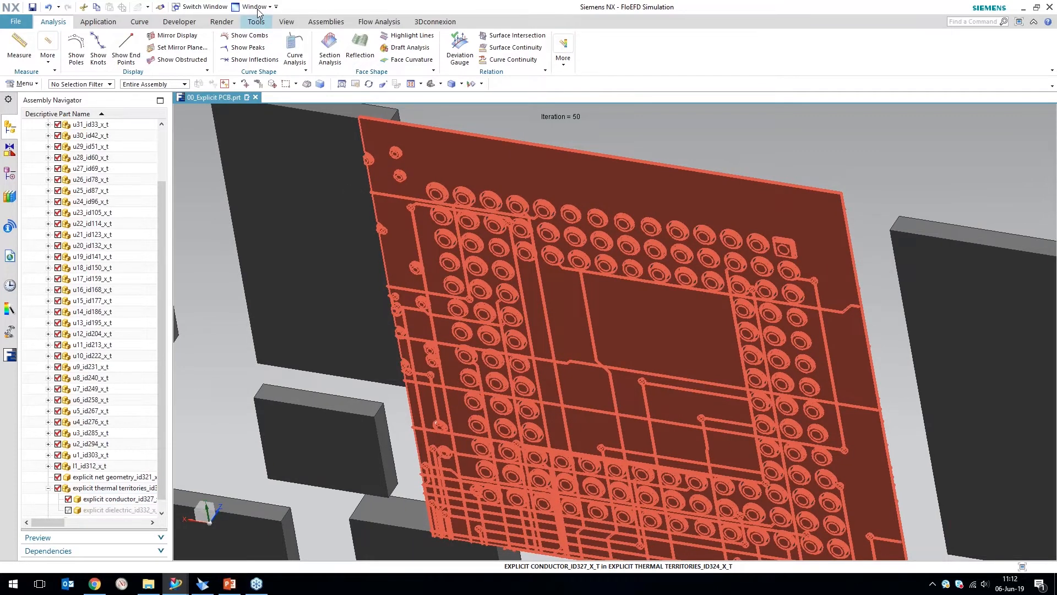
left_click(379, 21)
left_click(388, 48)
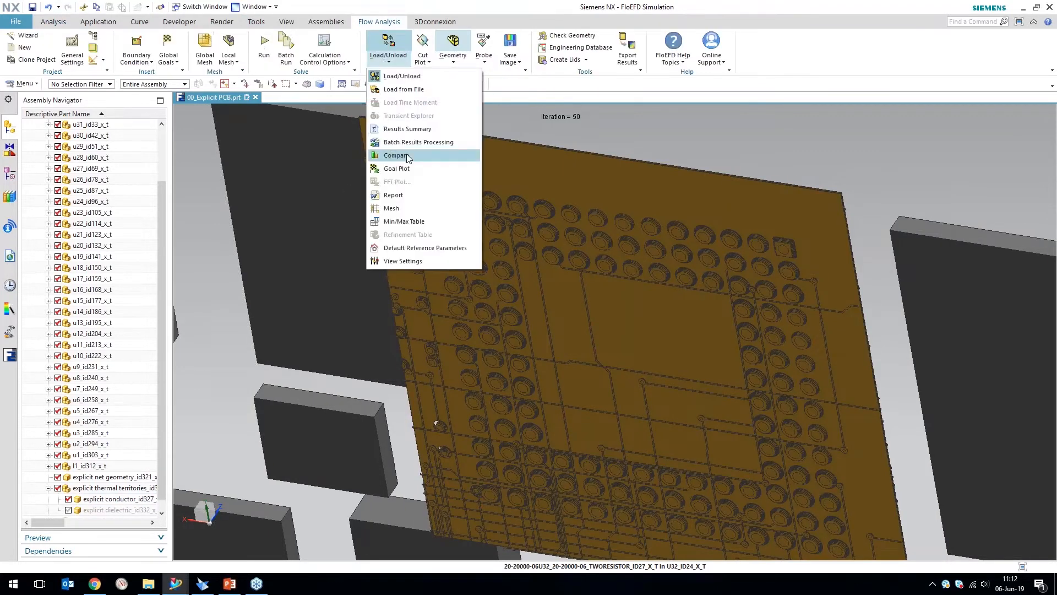
left_click(442, 129)
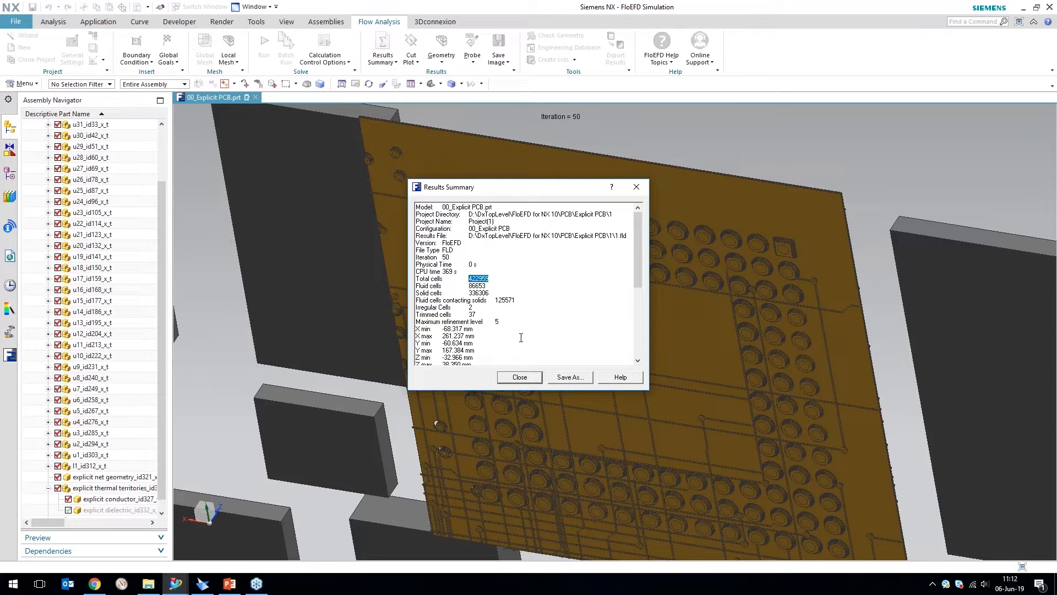
left_click(517, 378)
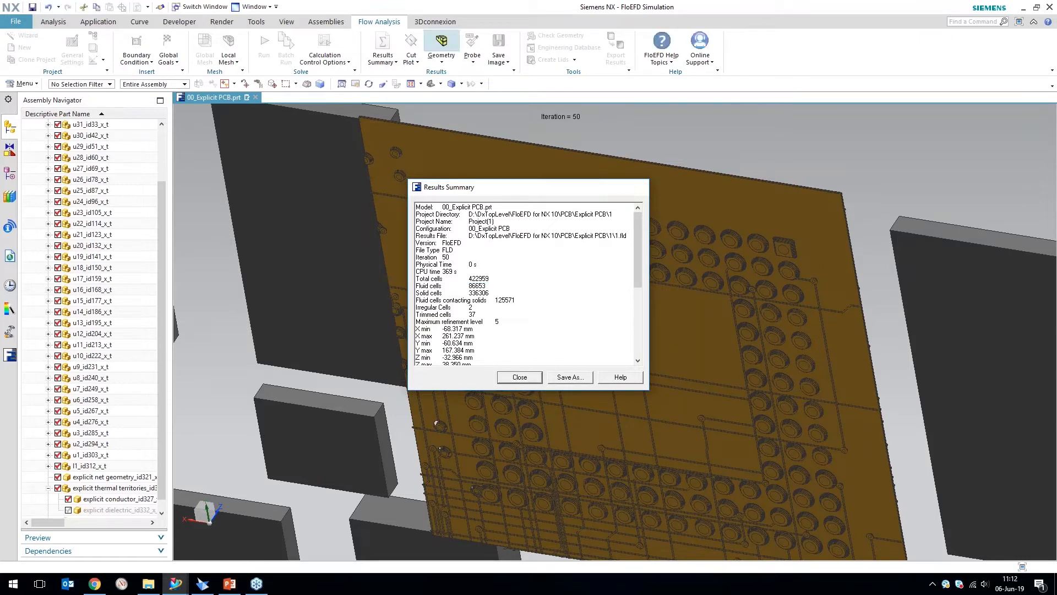
Return to the FloEFD project tree, collapse its Input Data, and show Surface Plot 1 on the explicit board.
middle_click_drag(692, 157, 199, 281)
left_click(10, 355)
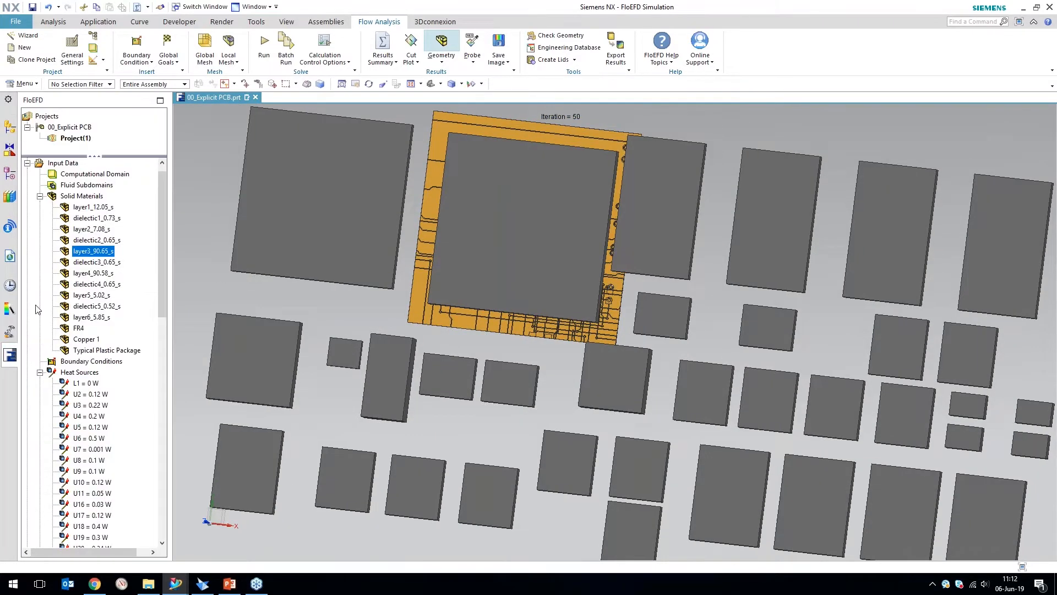
left_click(40, 197)
left_click(39, 218)
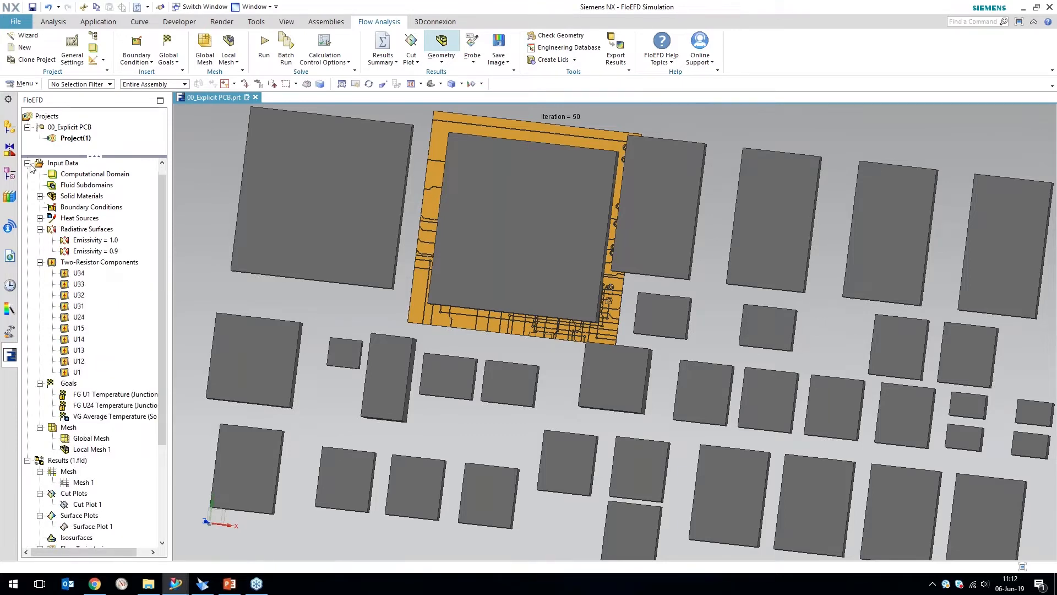
left_click(27, 163)
left_click(86, 252)
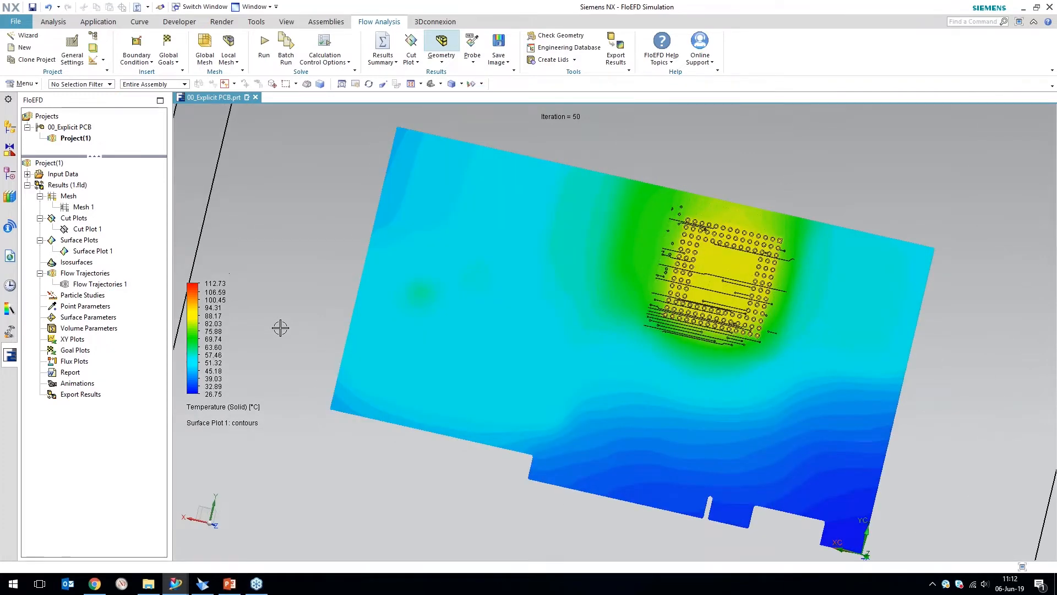
Probe solid temperatures around the explicit conductor pads on the board's underside, and inspect the component side.
scroll(566, 347, "up", 5)
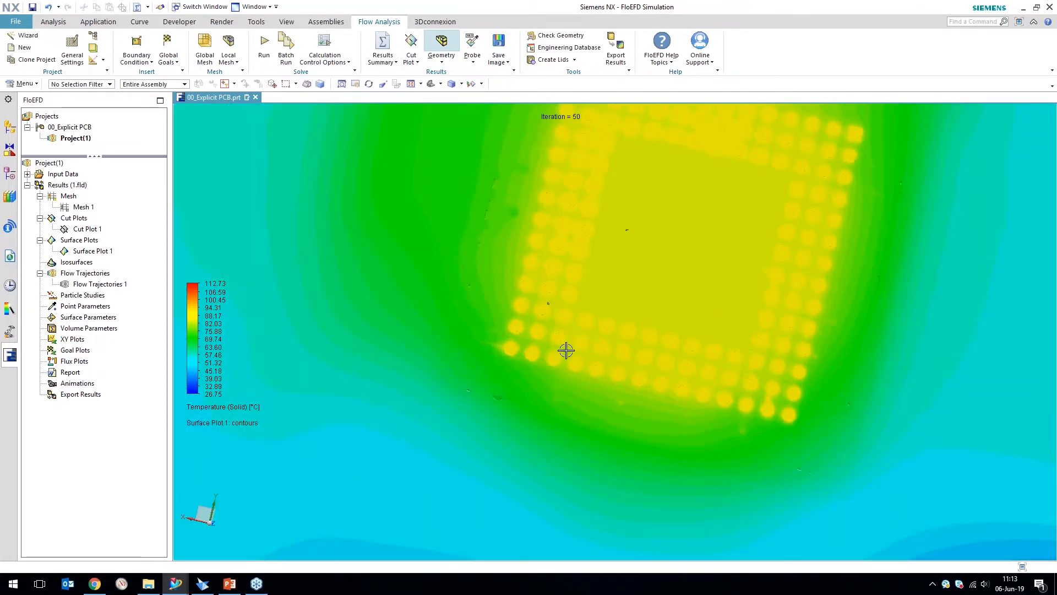
left_click(473, 44)
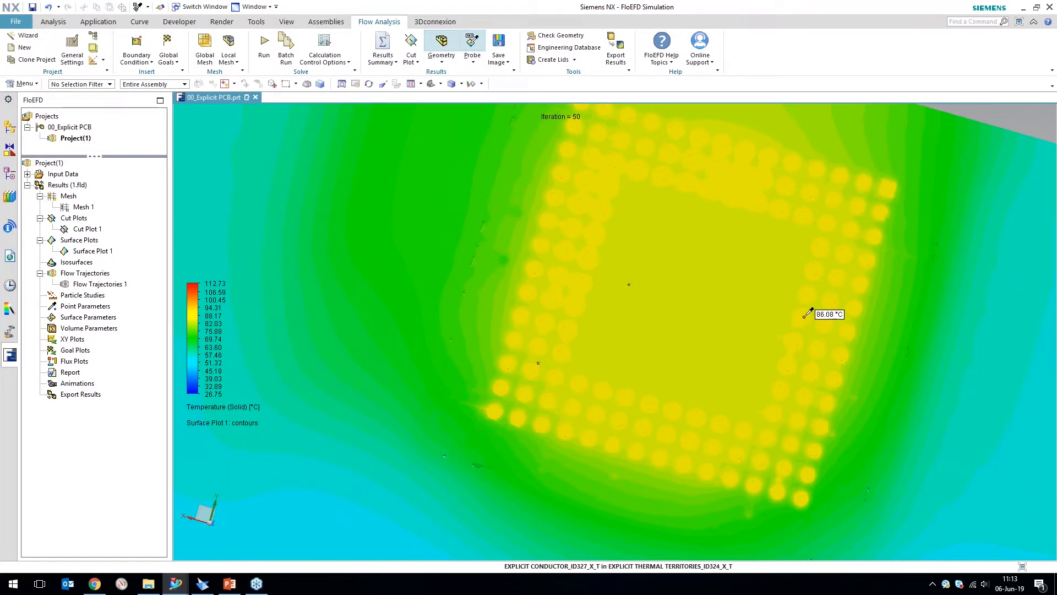
scroll(803, 313, "down", 3)
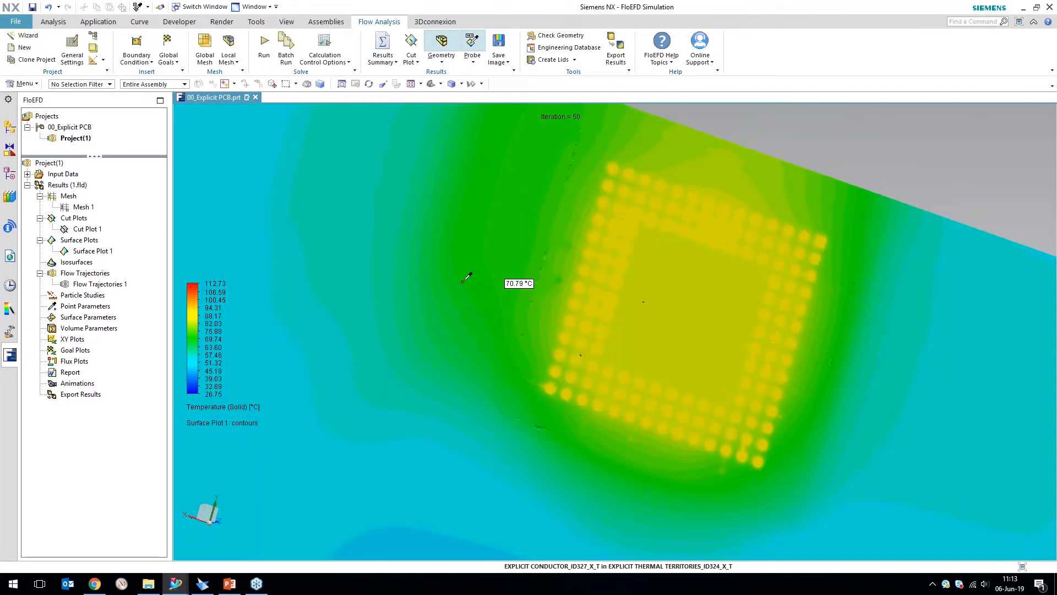
middle_click_drag(463, 281, 190, 184)
scroll(190, 184, "down", 2)
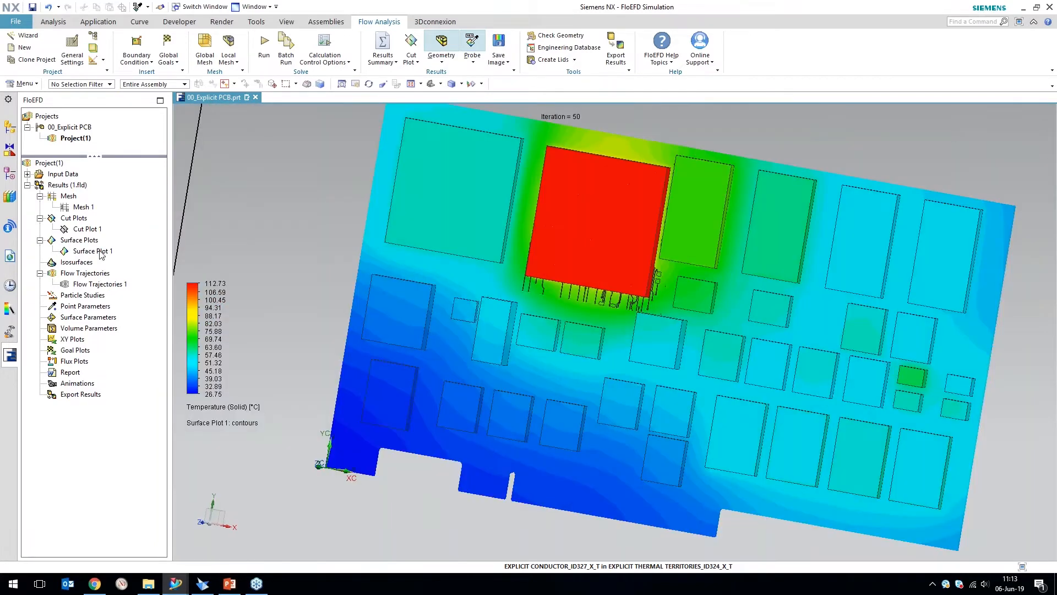
Hide Surface Plot 1 and show Mesh 1 with its refinement levels.
right_click(87, 255)
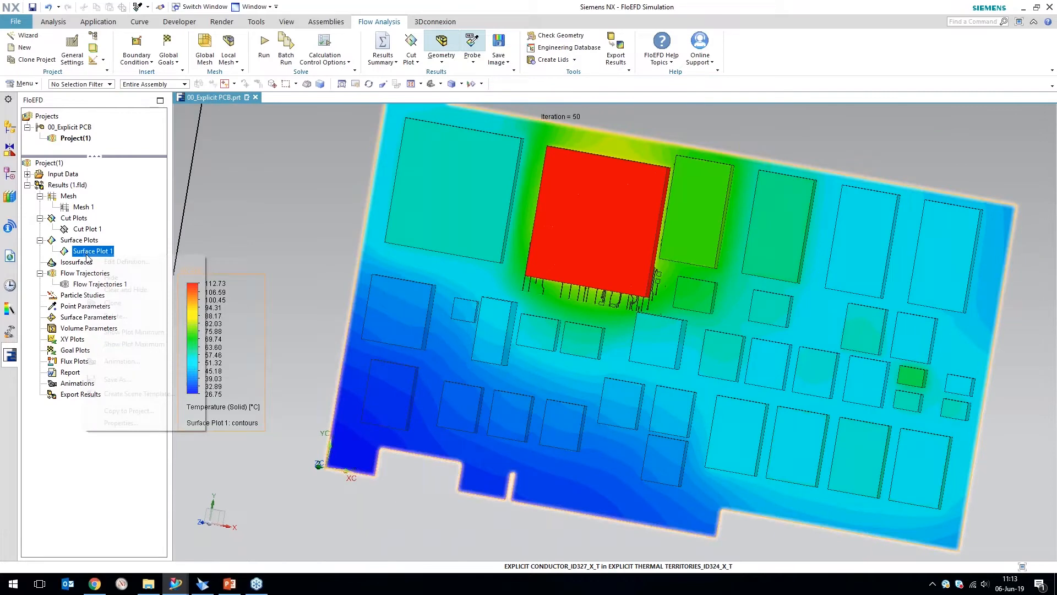
left_click(111, 277)
right_click(80, 207)
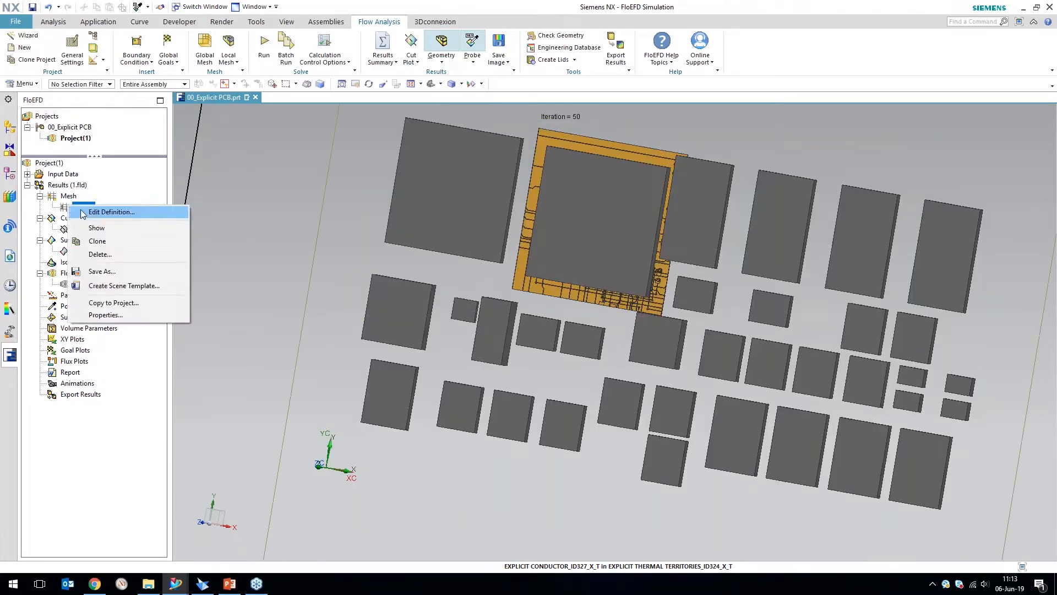
left_click(83, 212)
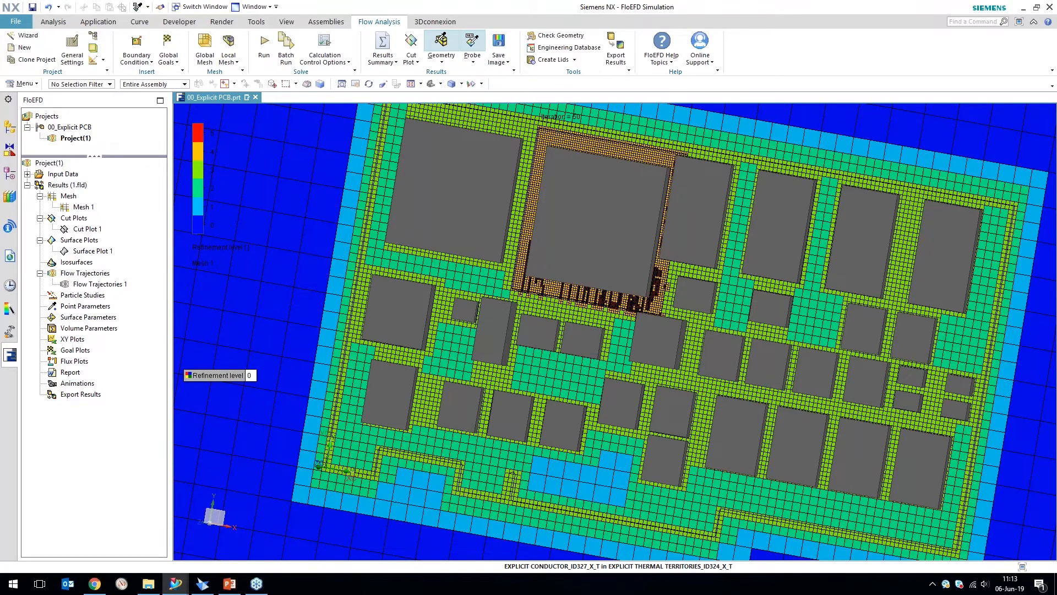
Examine the mesh refinement levels around the explicit traces and pads compared with the rest of the board.
scroll(580, 220, "up", 5)
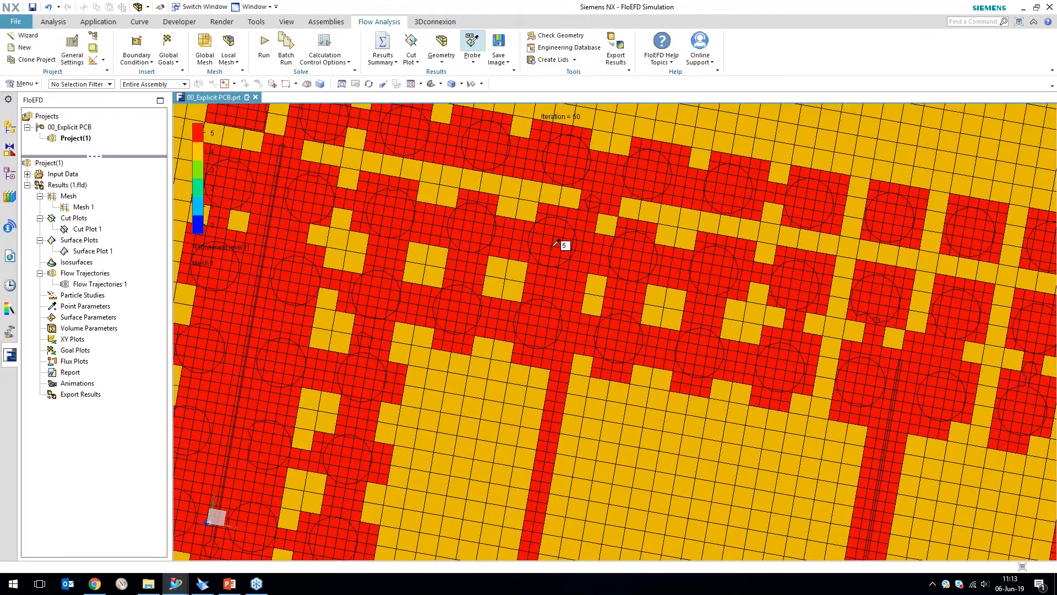
scroll(552, 249, "down", 1)
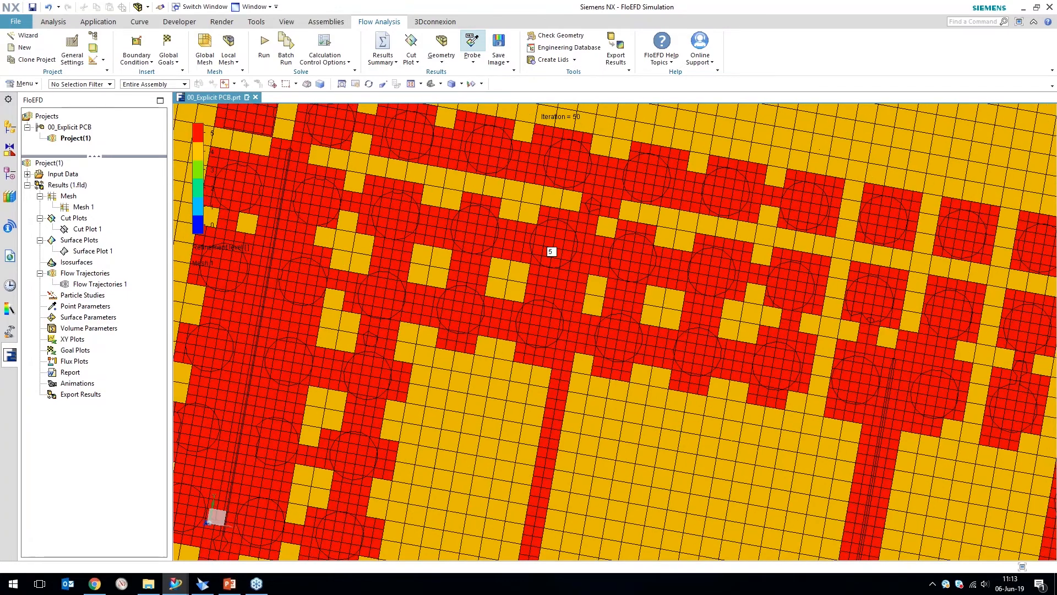
scroll(538, 262, "down", 2)
scroll(538, 262, "down", 3)
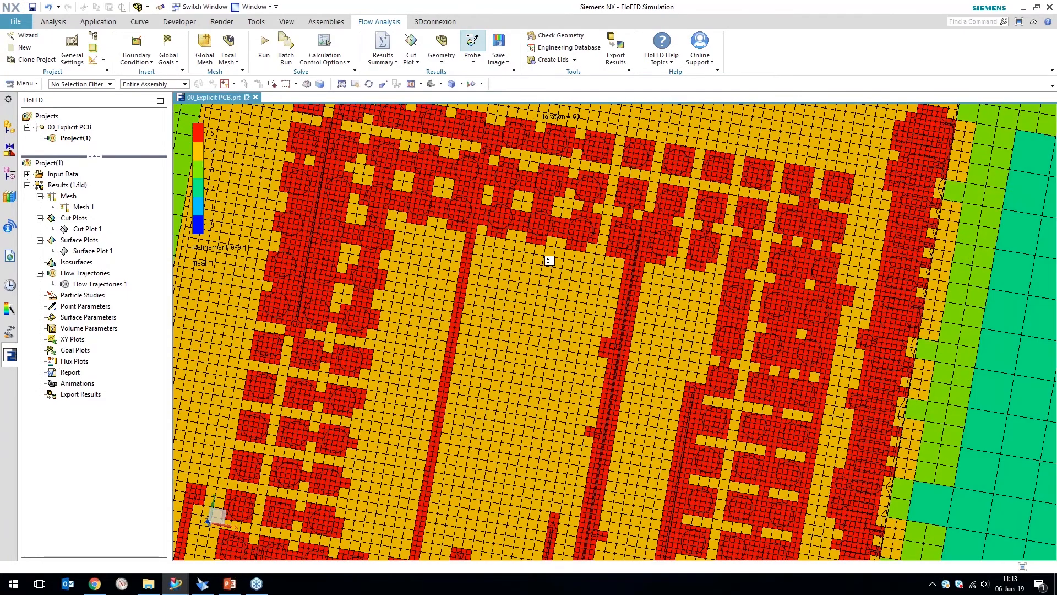
scroll(539, 262, "down", 3)
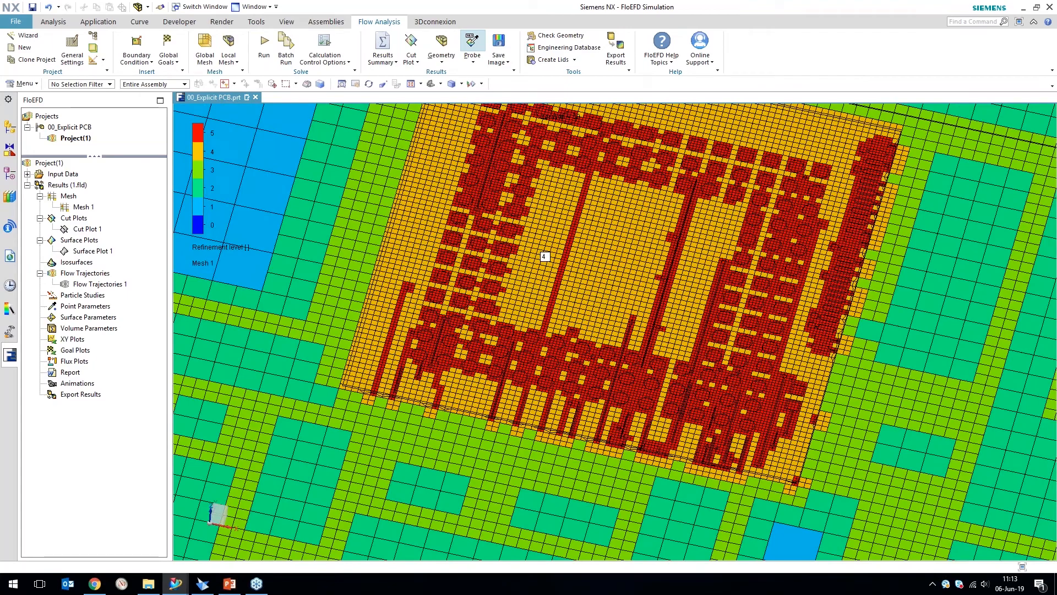
scroll(539, 260, "down", 1)
scroll(537, 261, "up", 3)
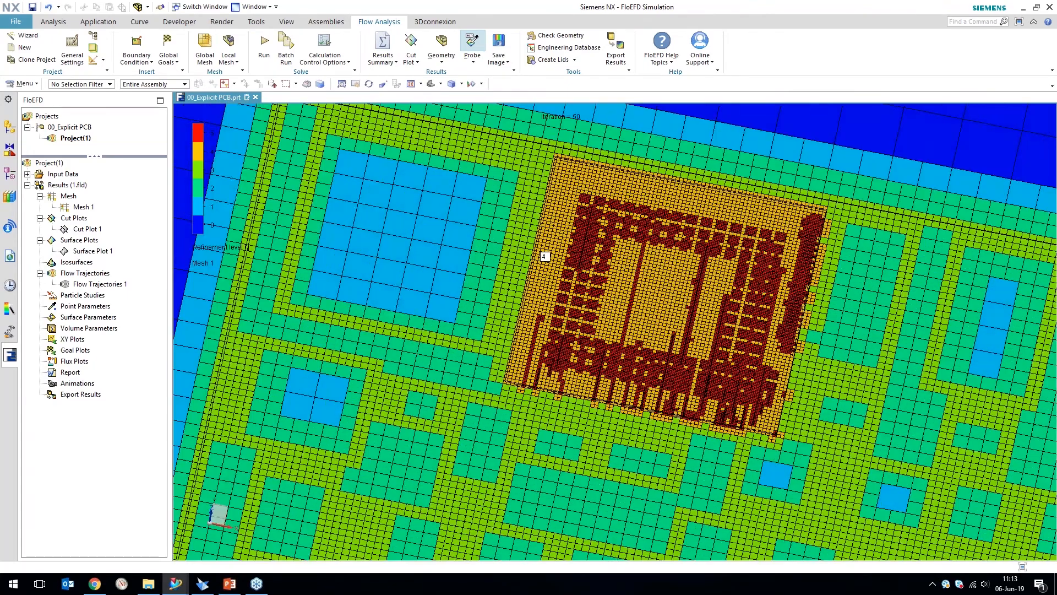
scroll(558, 268, "down", 2)
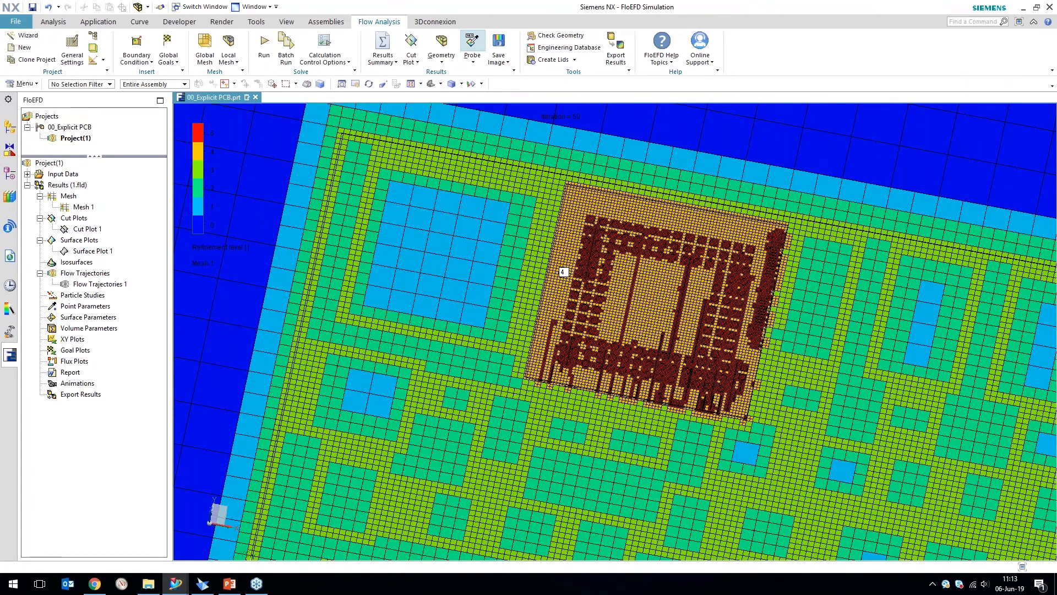
scroll(559, 270, "down", 2)
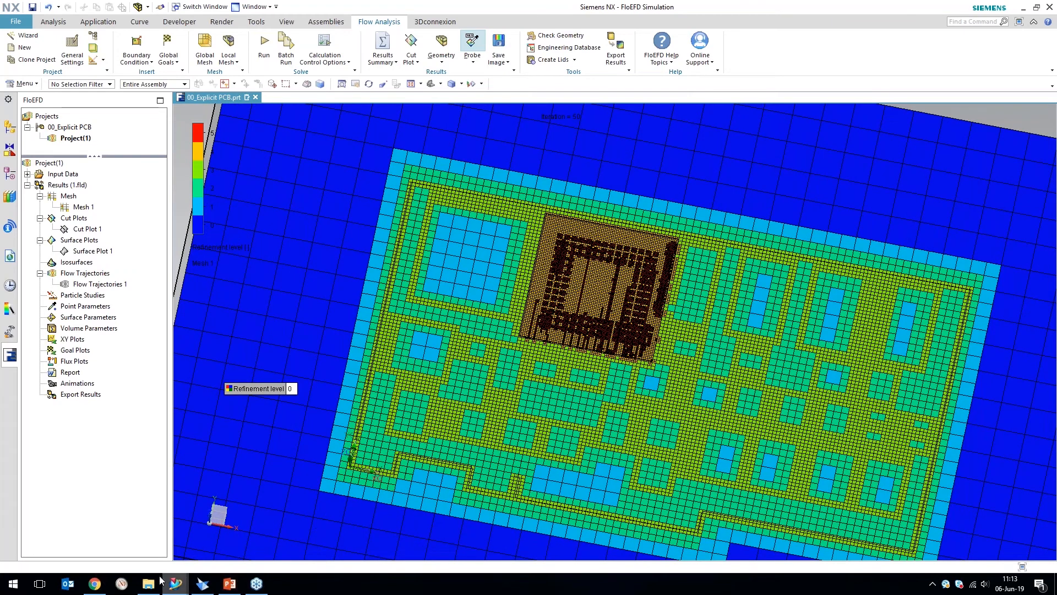
Switch to the NX window with 00_Smart PCB and expand the Input Data of Project(1).
mouse_move(177, 587)
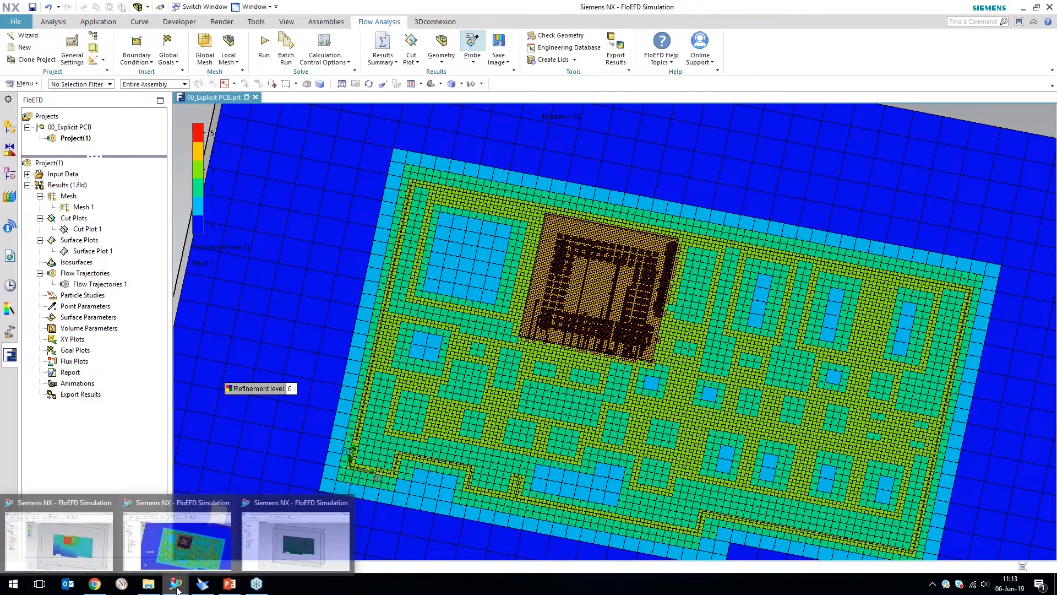
left_click(273, 553)
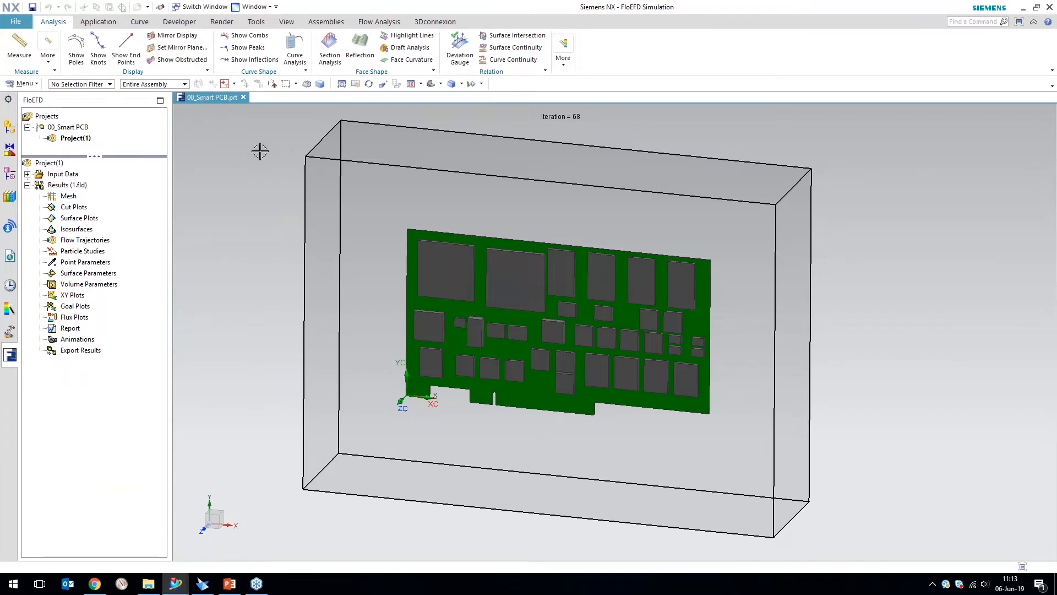
left_click(27, 174)
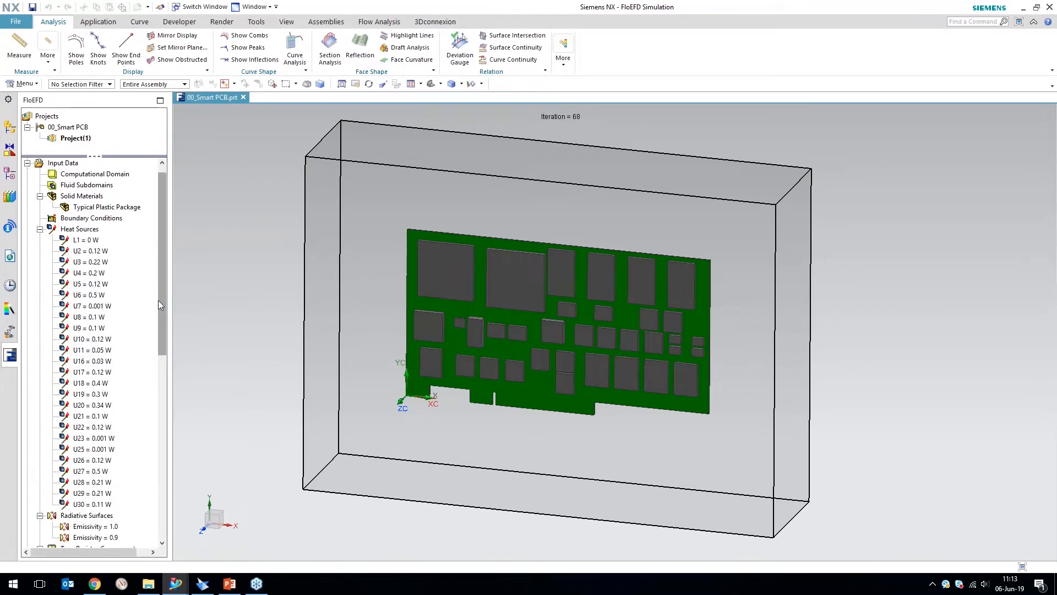
Review the total cell count in the Results Summary of the 00_Smart PCB project and close the summary.
left_click(378, 21)
left_click(391, 64)
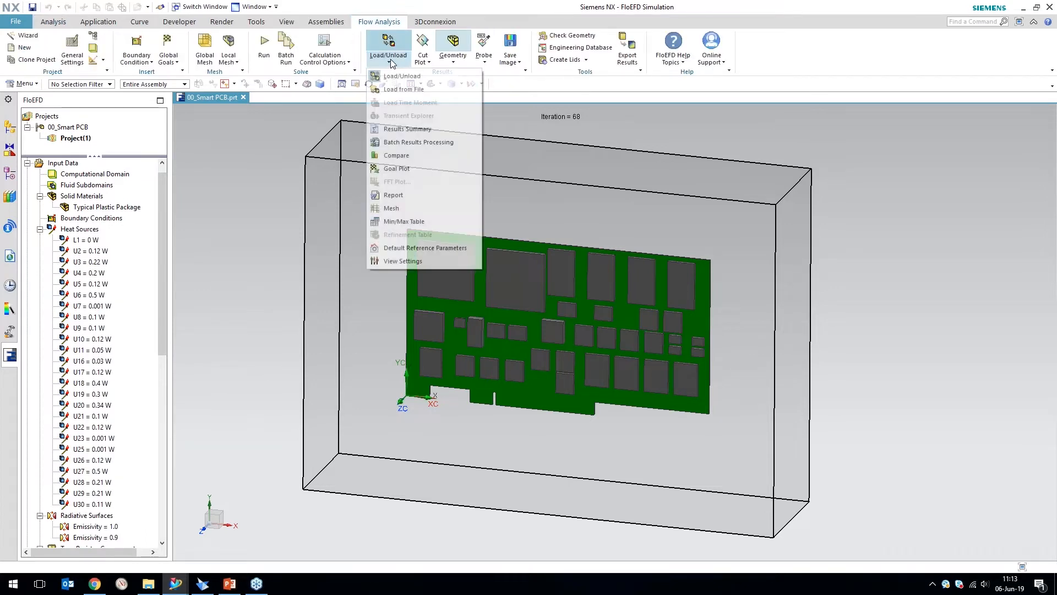
left_click(430, 132)
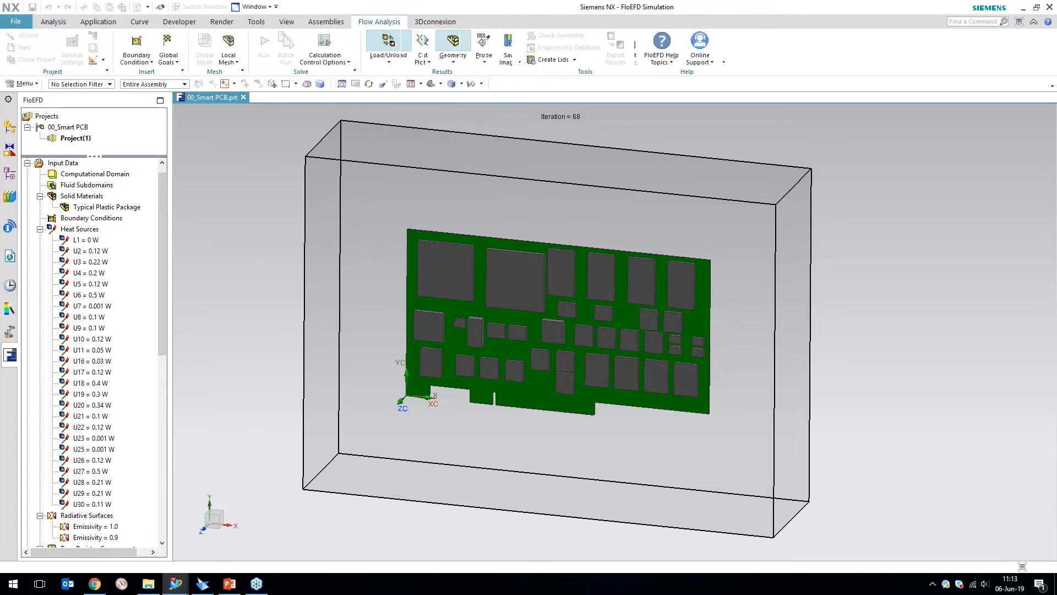
double_click(474, 278)
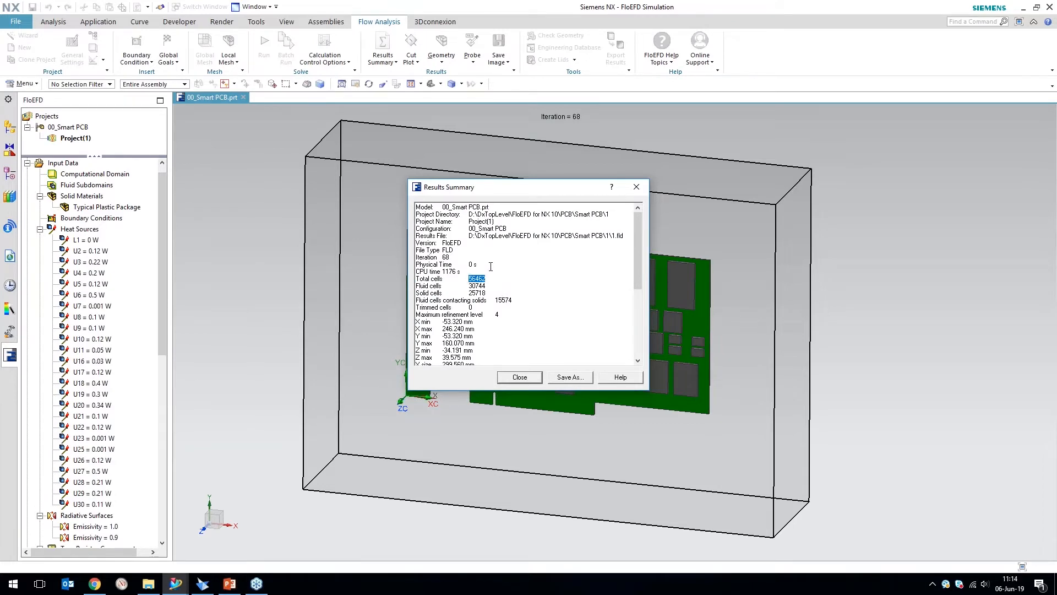
left_click(519, 377)
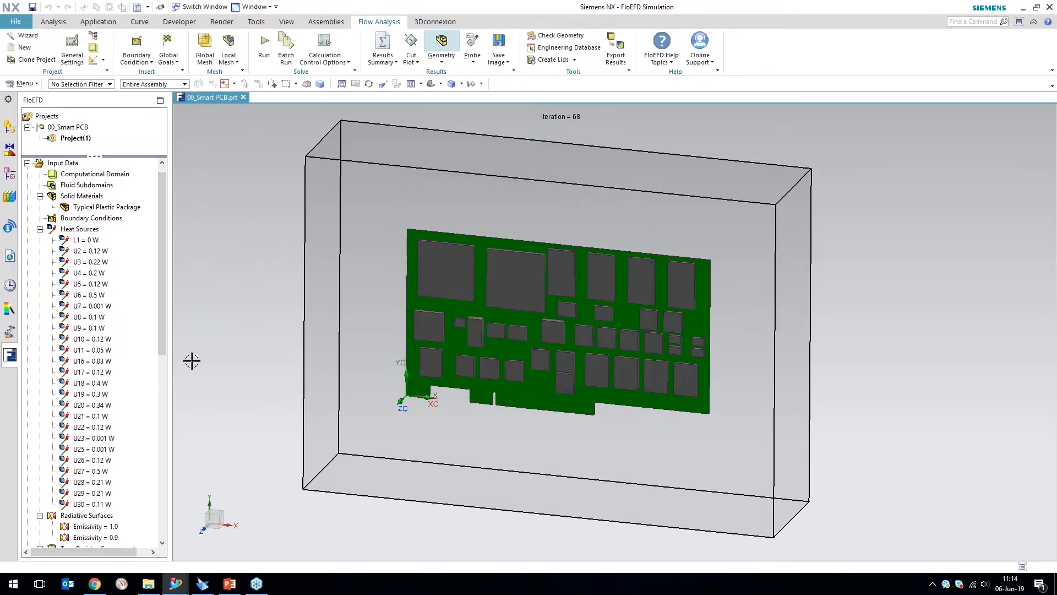
Collapse the solid materials, heat sources, radiative surfaces and two-resistor components, and open the Smart PCB definition for editing.
left_click(39, 196)
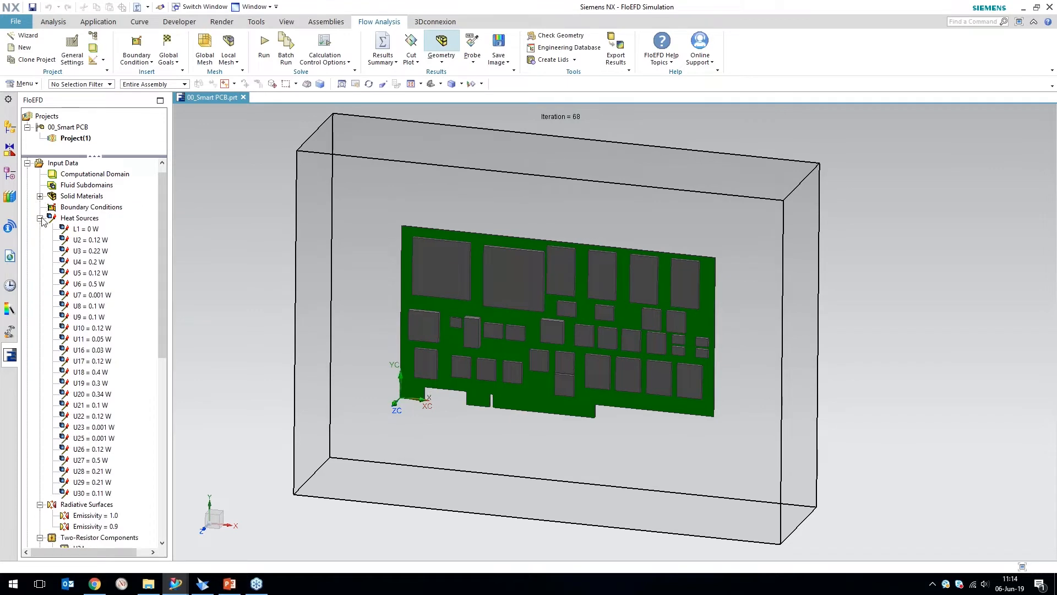
left_click(40, 218)
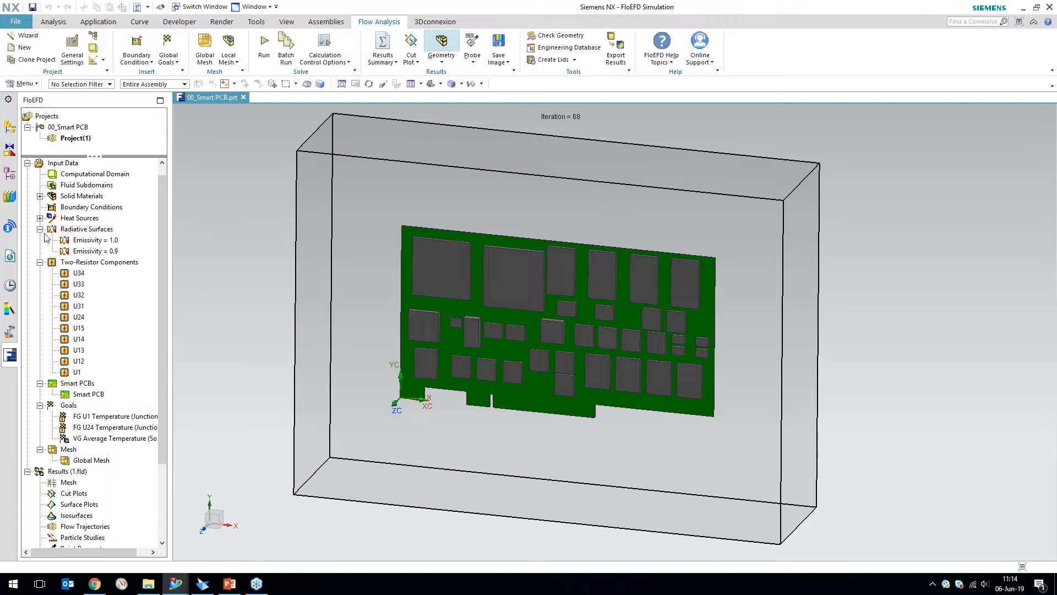
left_click(40, 229)
left_click(40, 240)
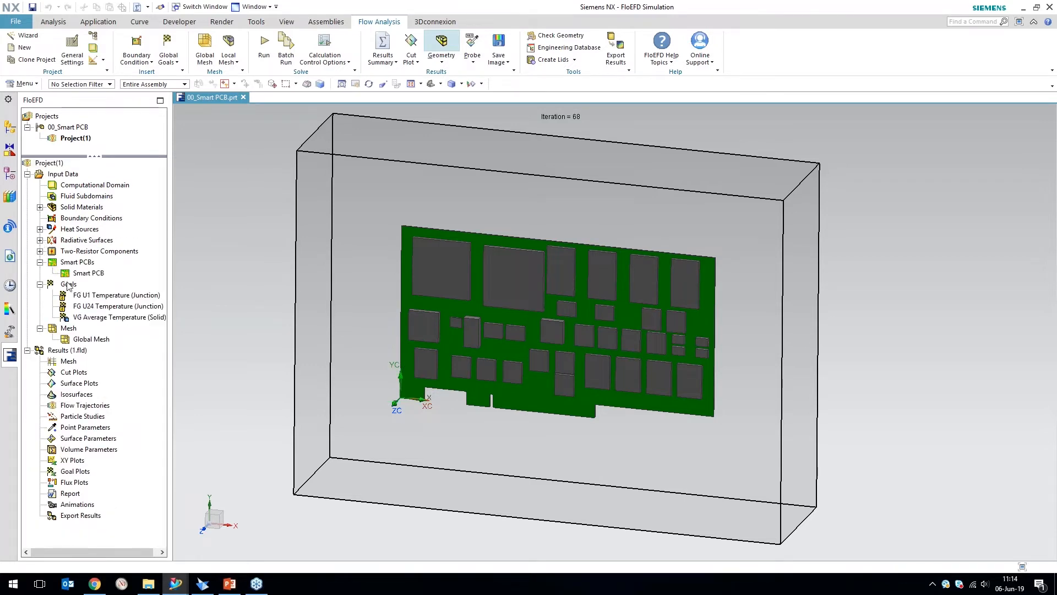
left_click(91, 275)
right_click(91, 275)
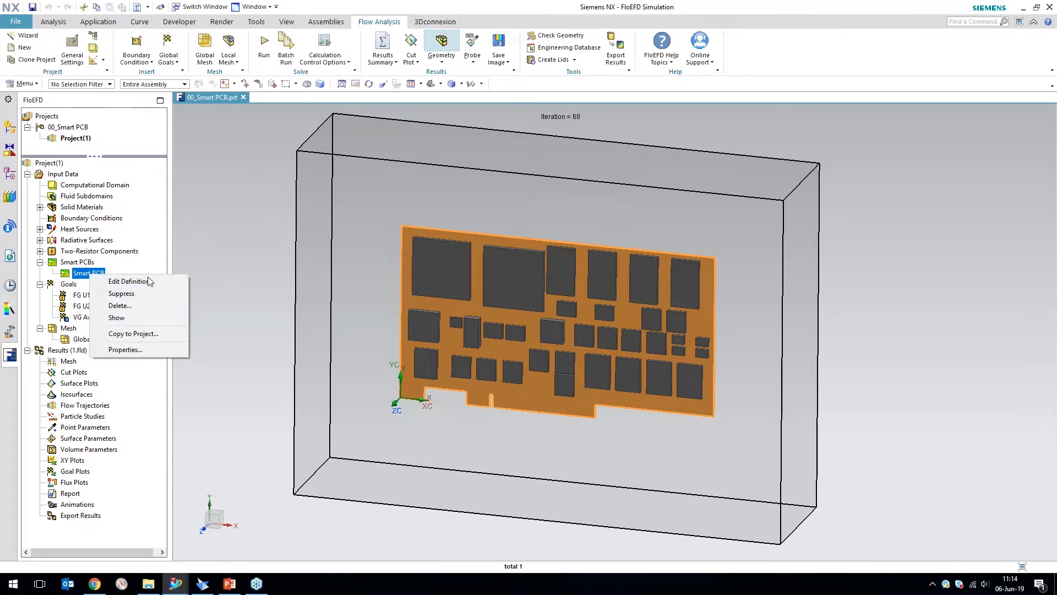
left_click(127, 282)
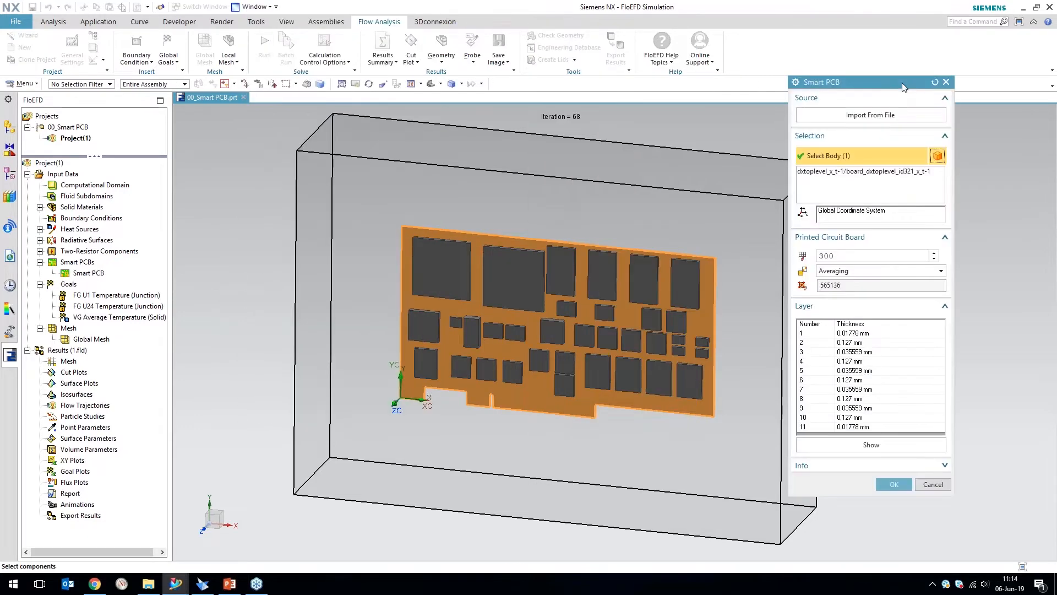
Set the Smart PCB modelling option to Fine and show the thermal conductivity map of layer 1.
left_click(868, 256)
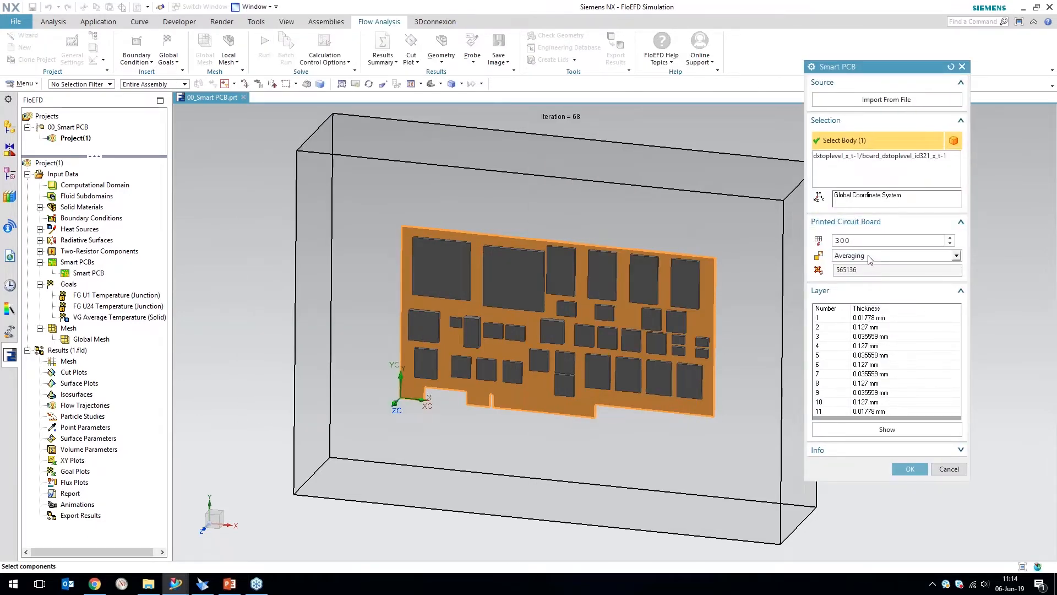
left_click(868, 275)
left_click(887, 430)
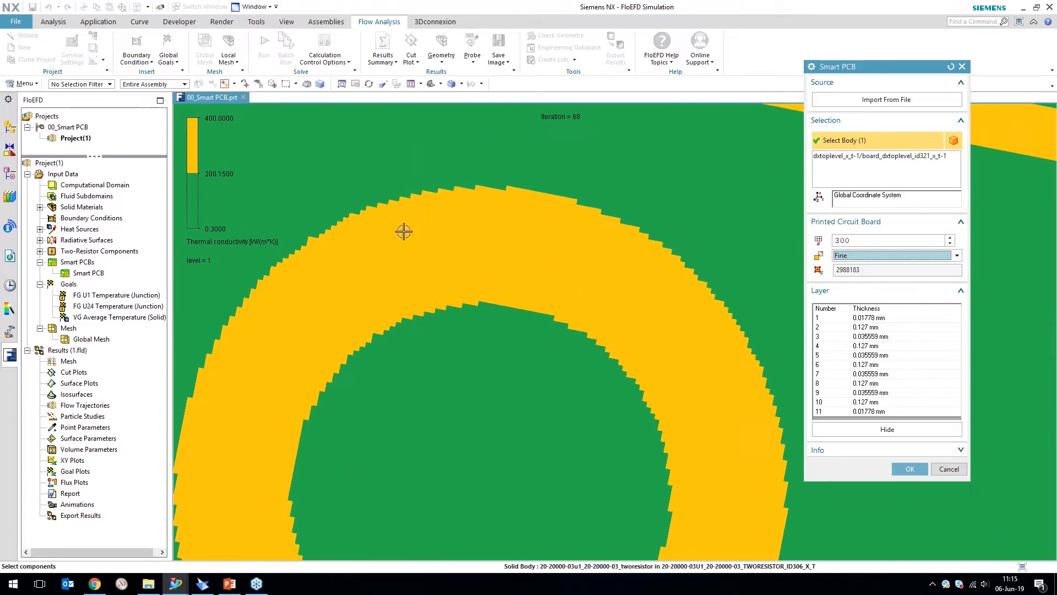
Examine the Fine thermal conductivity map of layer 1, from individual copper rings and traces to the whole board.
scroll(400, 271, "down", 2)
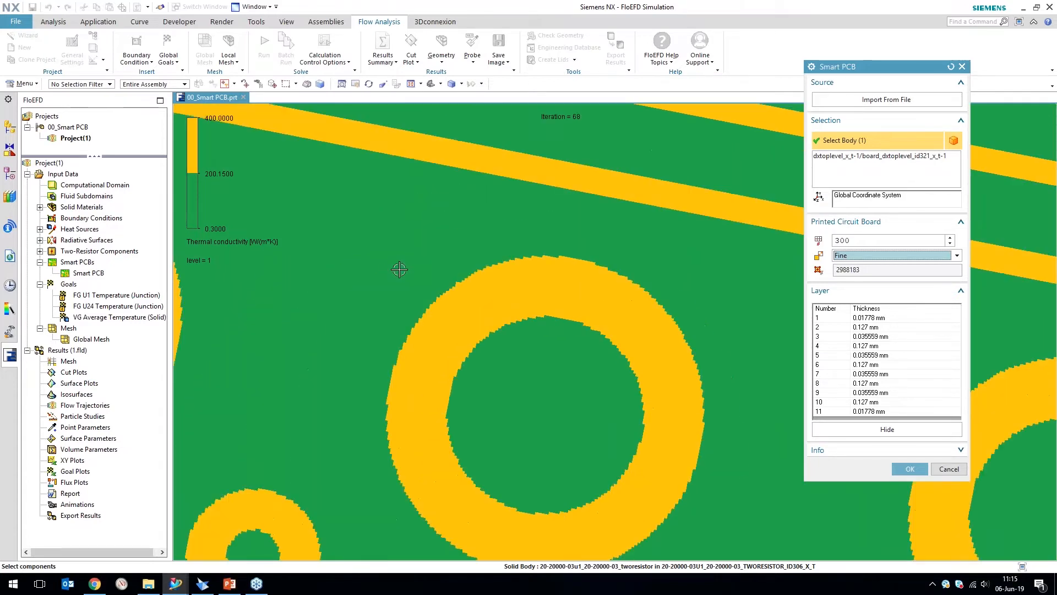
scroll(399, 270, "down", 4)
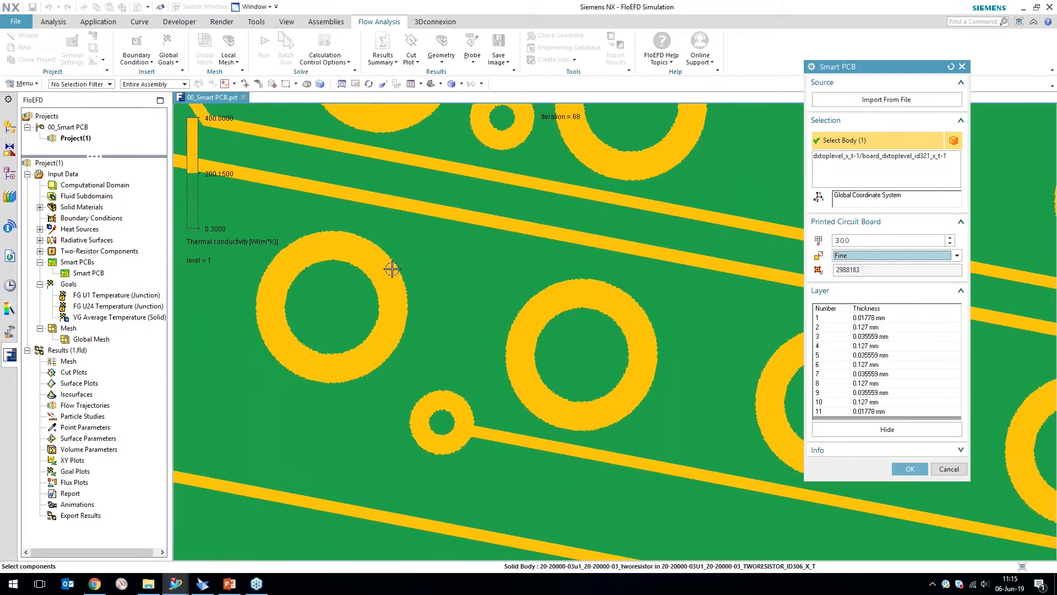
scroll(390, 266, "down", 4)
scroll(389, 265, "down", 6)
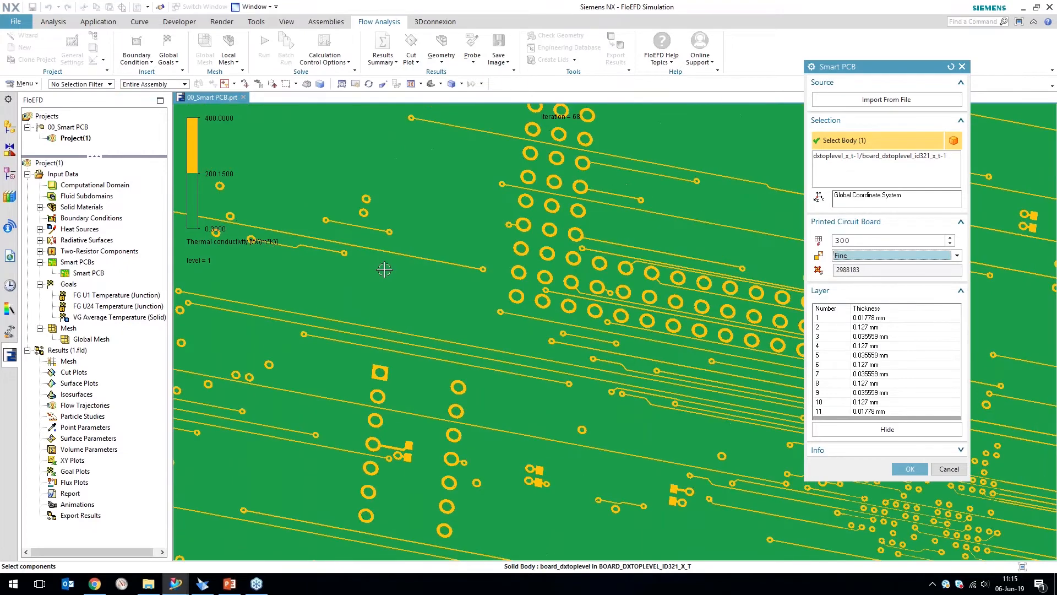
scroll(384, 269, "down", 4)
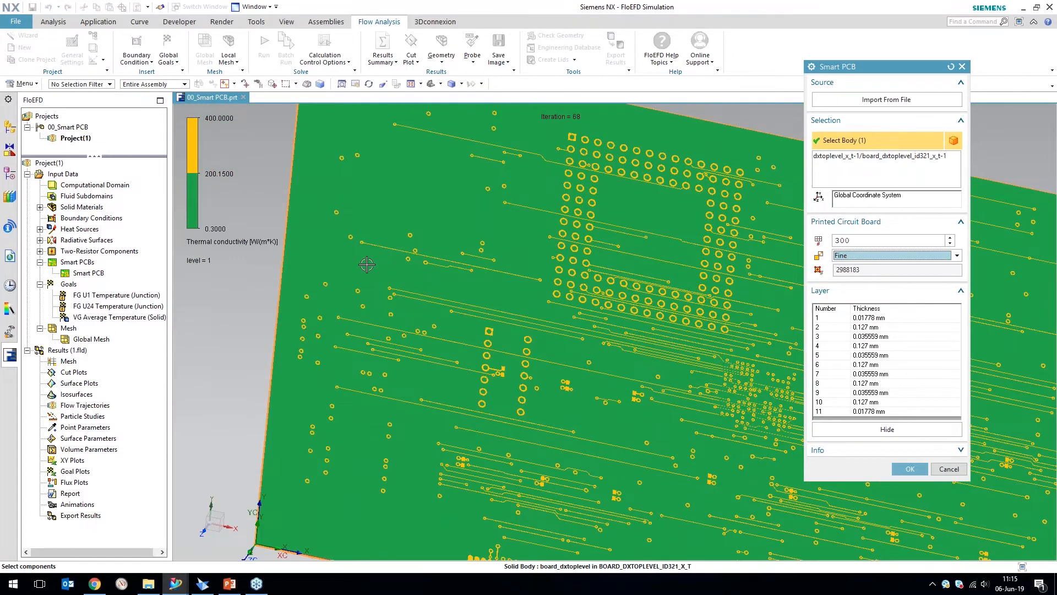
scroll(355, 263, "down", 2)
scroll(475, 314, "up", 2)
scroll(475, 313, "down", 3)
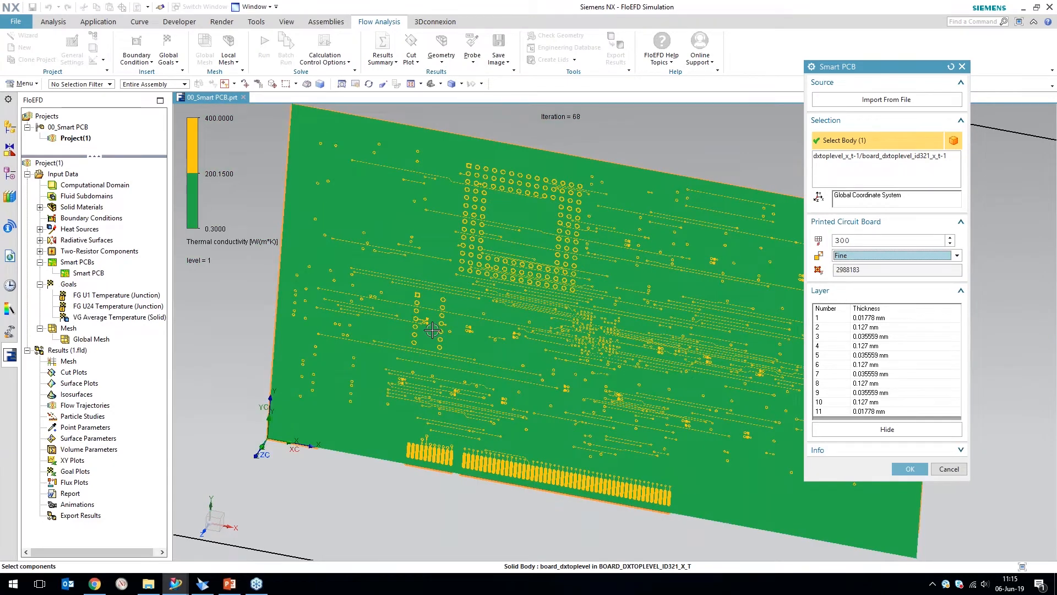
scroll(432, 329, "down", 1)
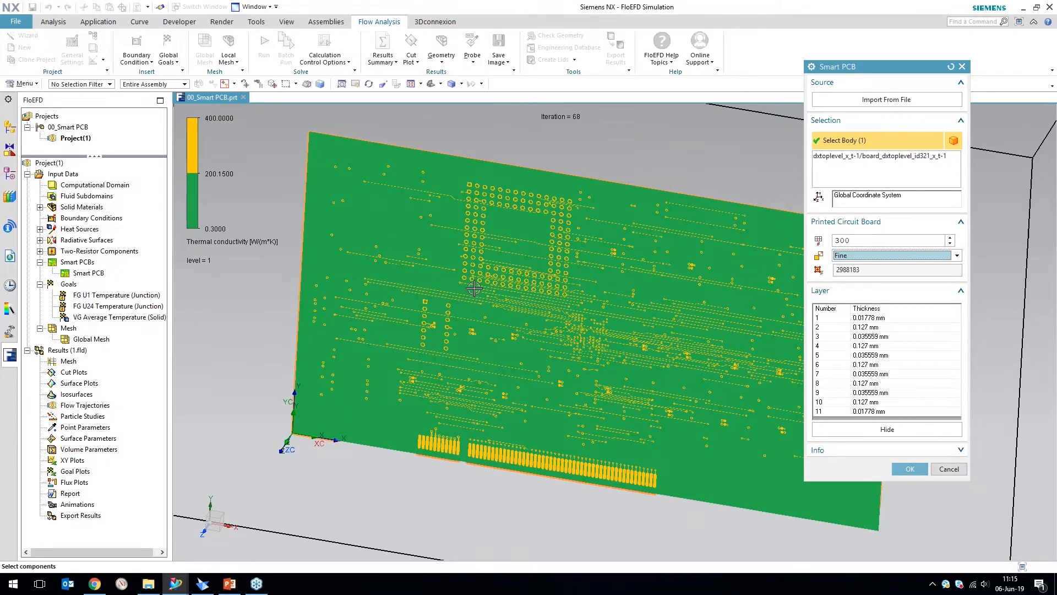
scroll(524, 270, "up", 5)
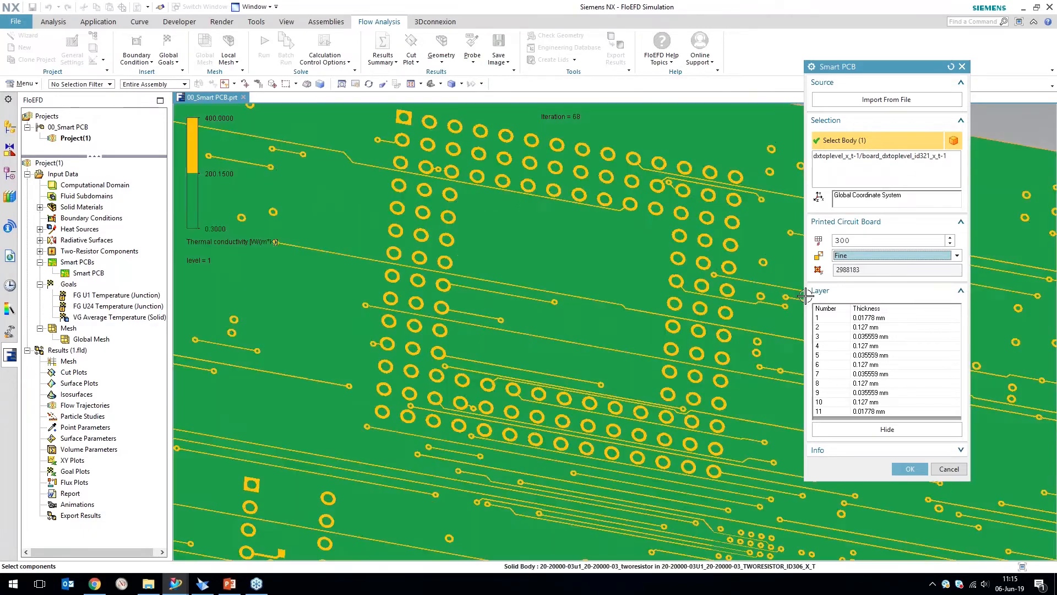
Set the Smart PCB modelling option to Averaging and inspect the averaged thermal conductivity map around the large via array.
left_click(892, 255)
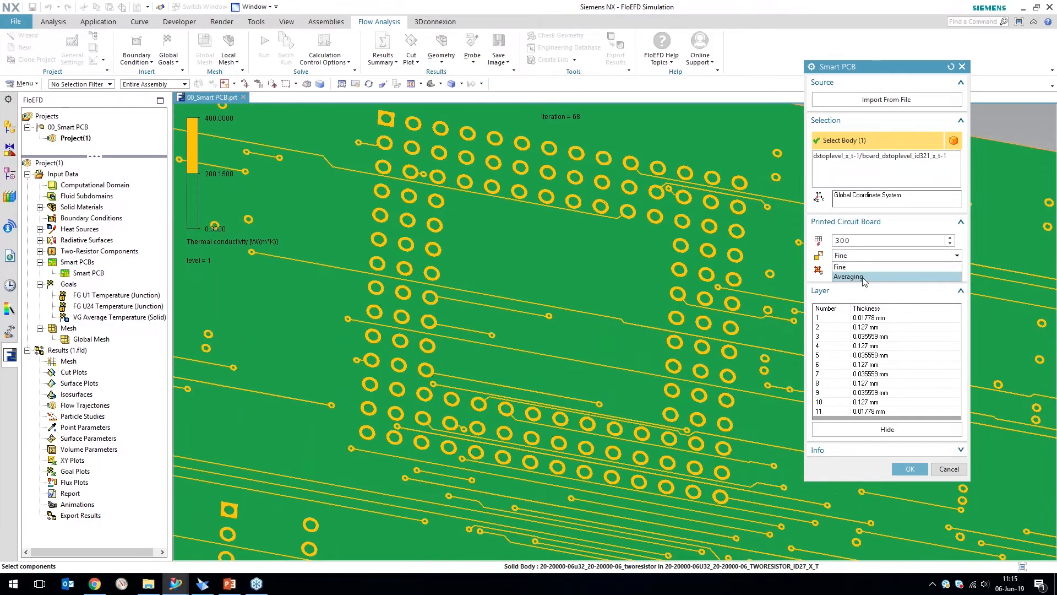
left_click(865, 279)
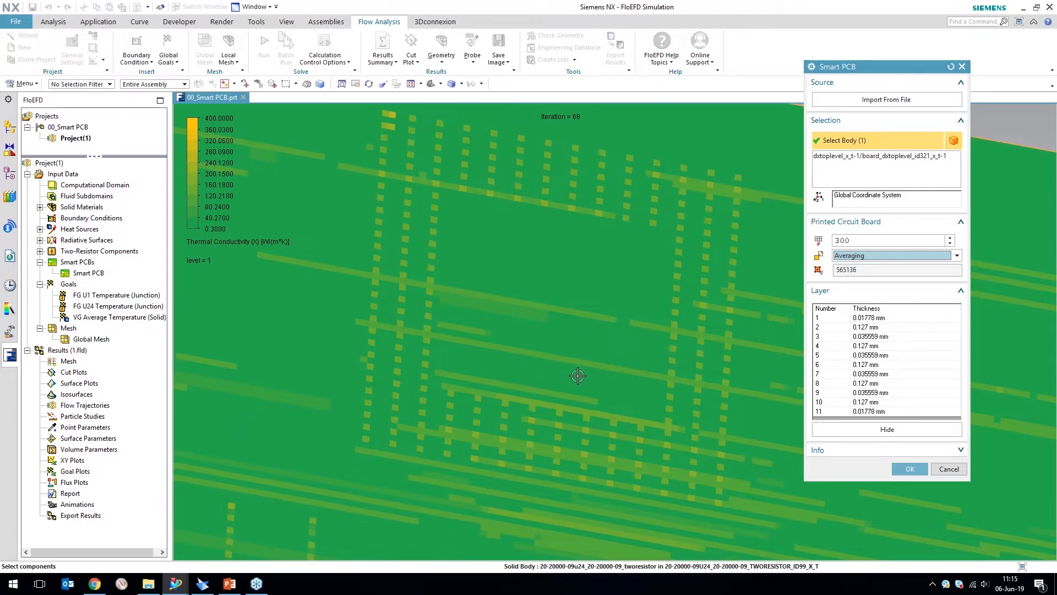
scroll(577, 375, "down", 4)
middle_click_drag(539, 356, 623, 430)
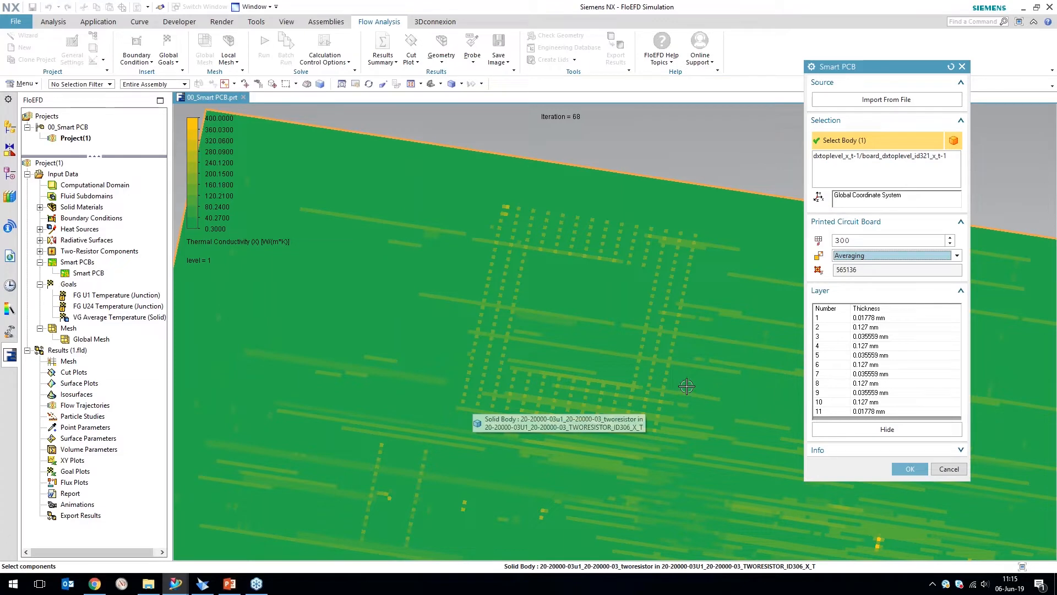
left_click(905, 259)
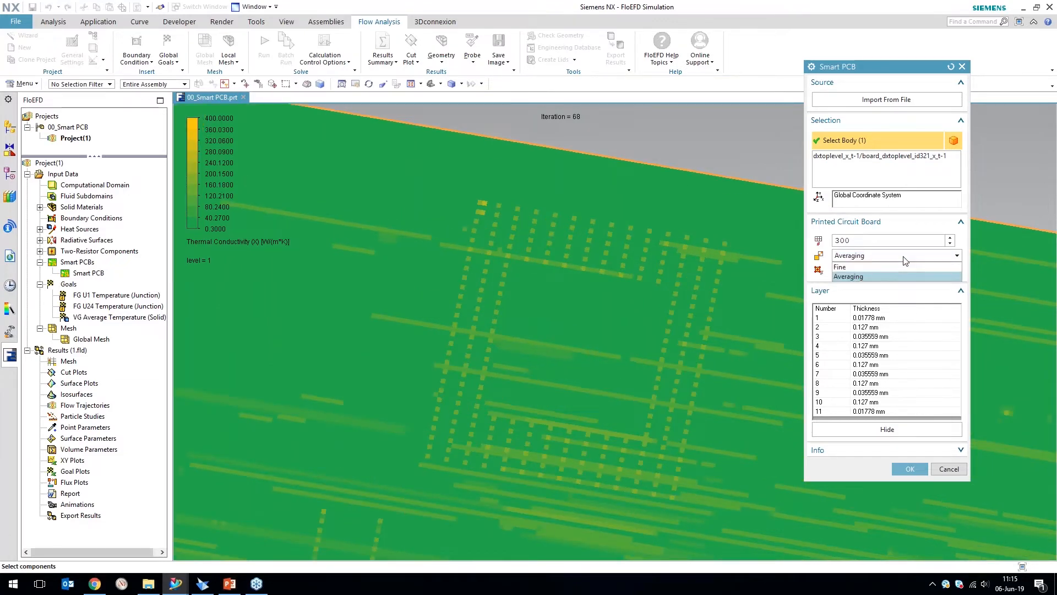
left_click(900, 276)
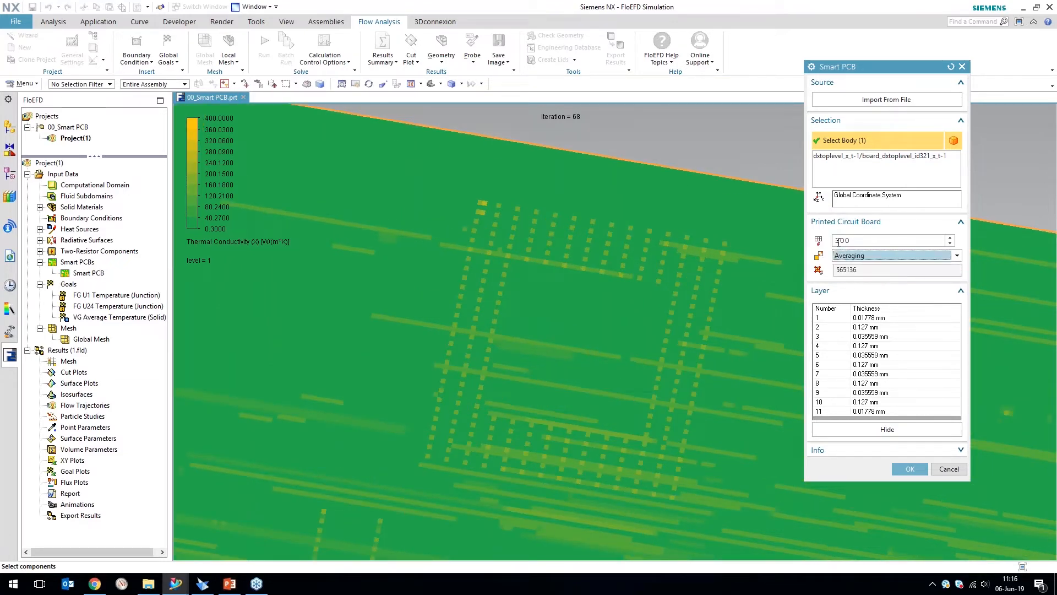
Try 100 as the number of tiles per layer for the Smart PCB.
left_click_drag(839, 241, 834, 241)
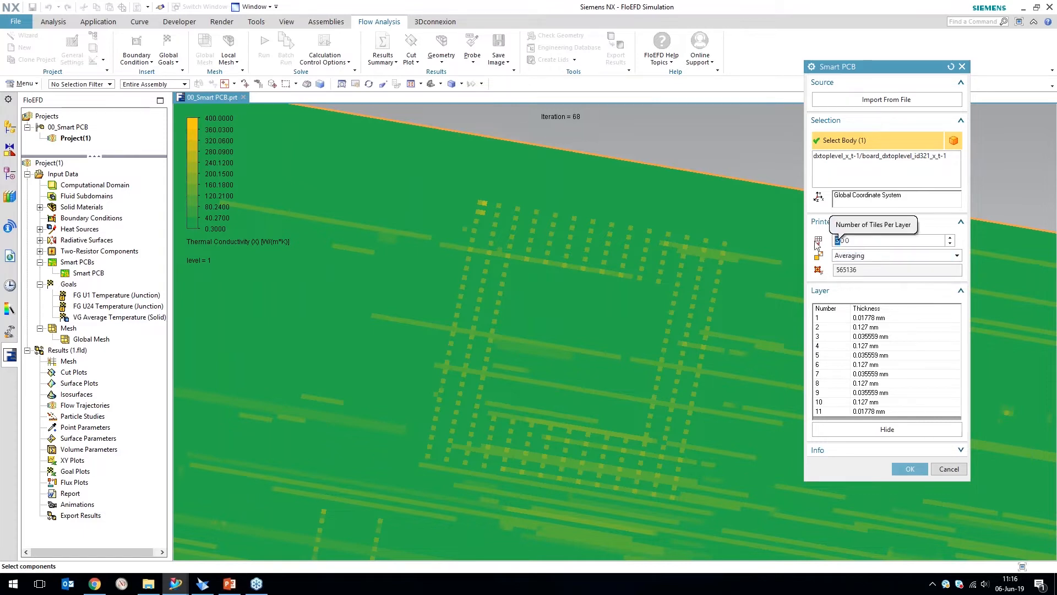
type("1")
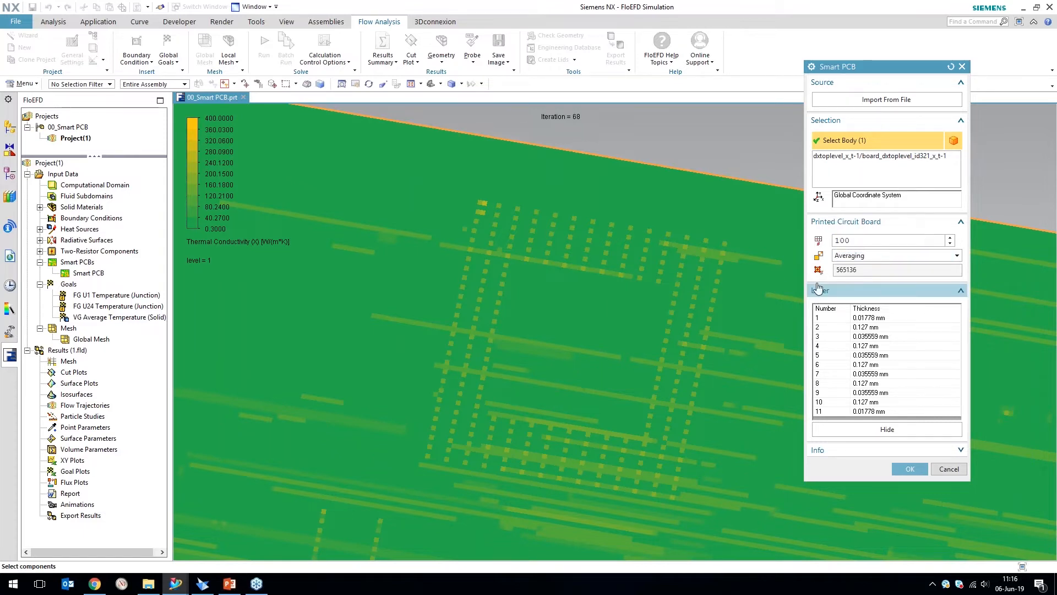
key("Return")
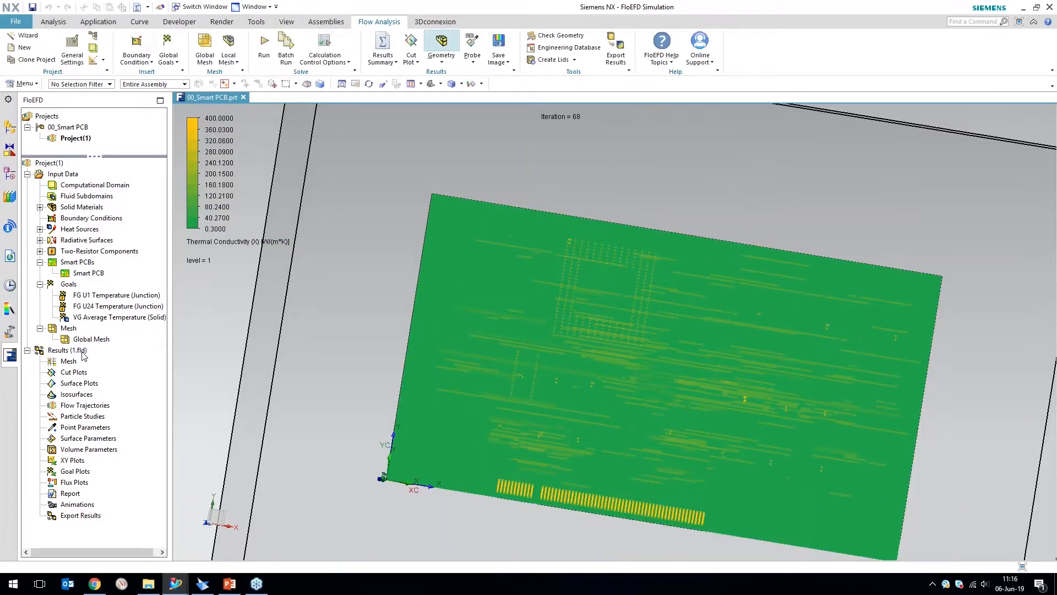
Suppress the Smart PCB feature in the input data of Project(1).
left_click(90, 273)
right_click(91, 273)
key("Escape")
middle_click_drag(200, 395, 192, 401)
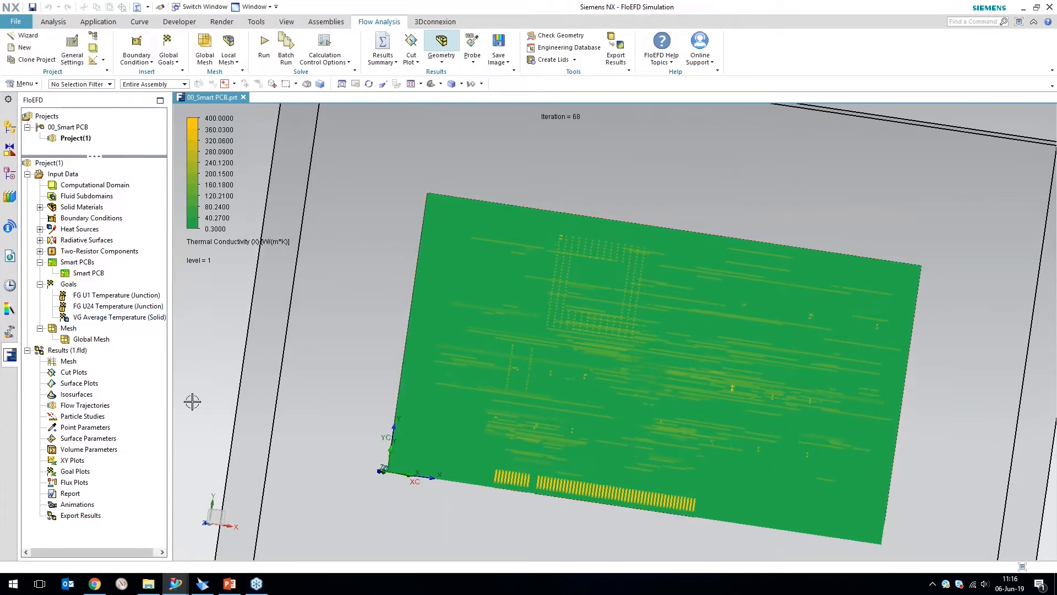
right_click(88, 273)
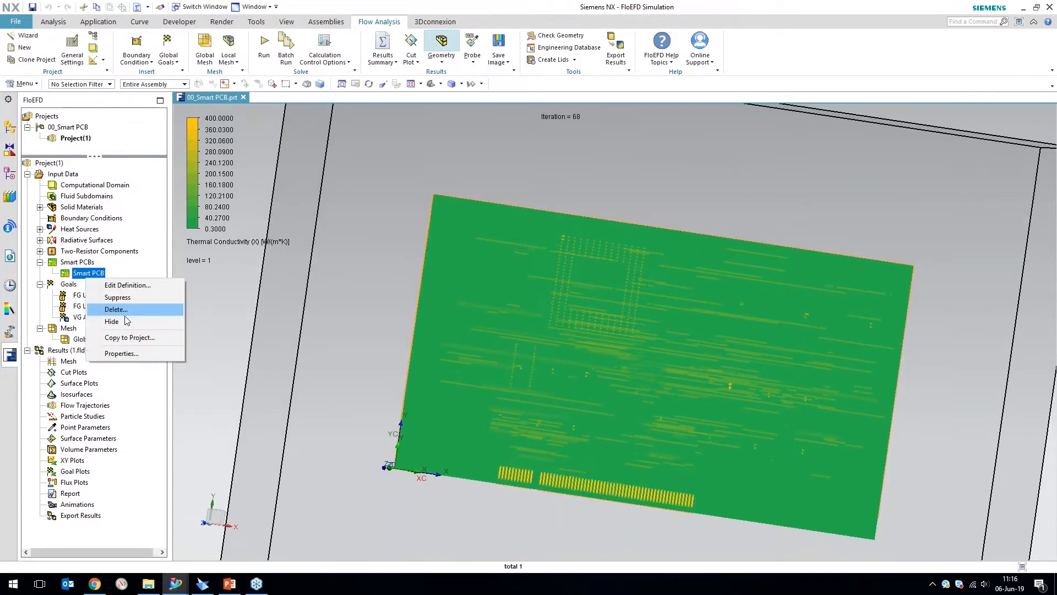
key("Escape")
key("ctrl+b")
mouse_move(195, 394)
middle_mouse_down()
mouse_move(200, 375)
mouse_move(187, 380)
middle_mouse_up()
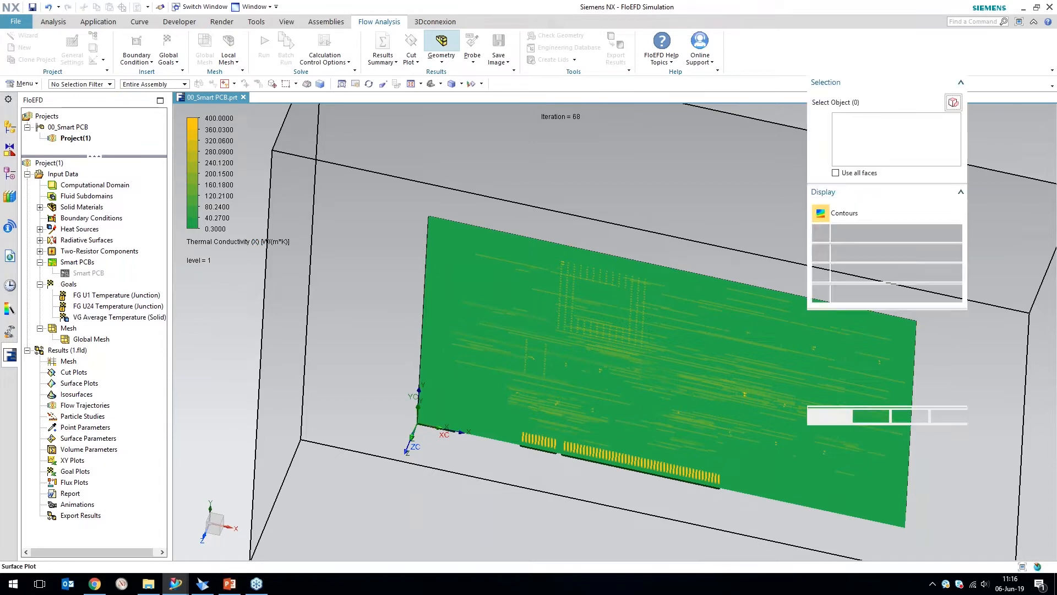
Create a surface plot on the dxtoplevel_x_t assembly with contours of Temperature (Solid).
left_click(9, 127)
left_click(77, 147)
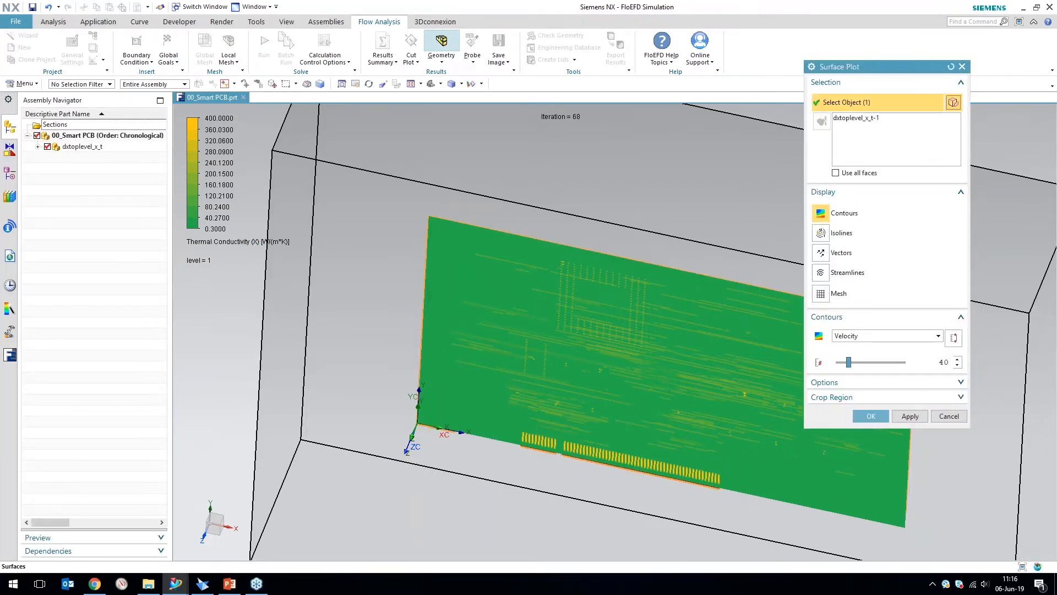
left_click(886, 337)
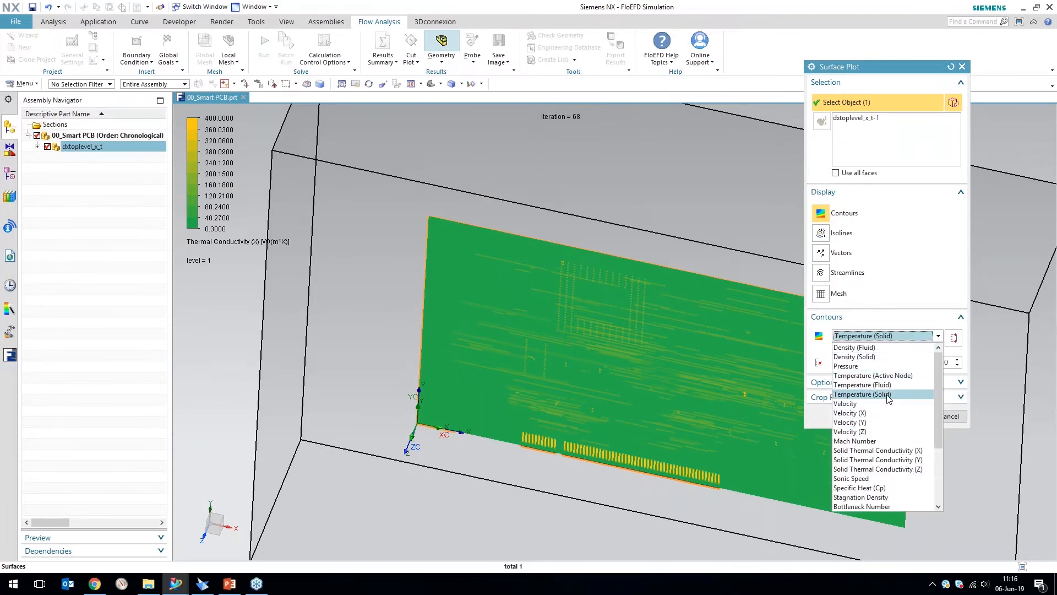
left_click(878, 395)
left_click(871, 413)
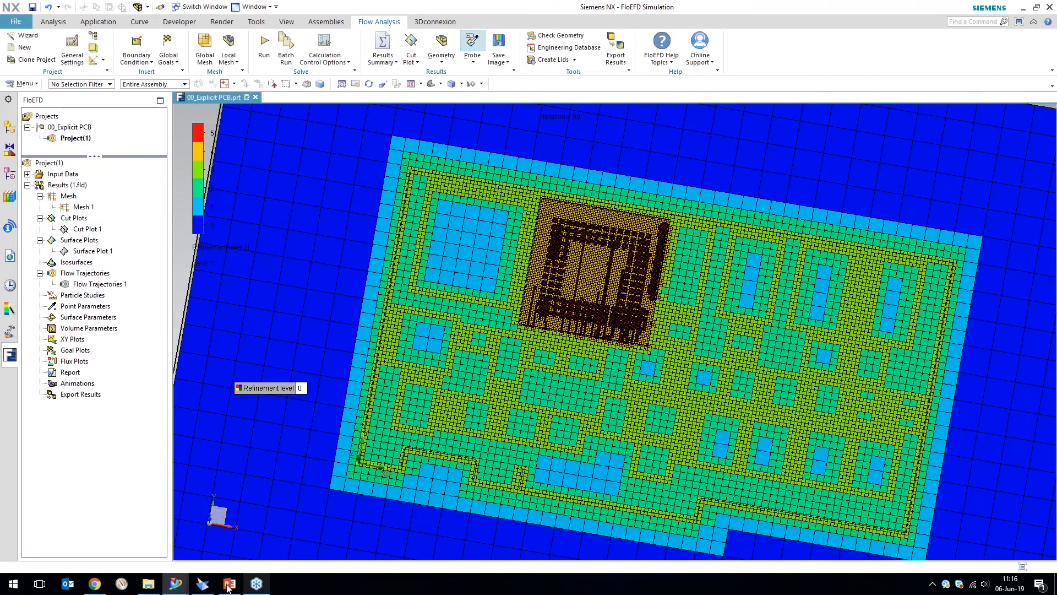
Switch back to the NX window with 00_Smart PCB, then reopen the Smart PCB definition and confirm it.
mouse_move(181, 578)
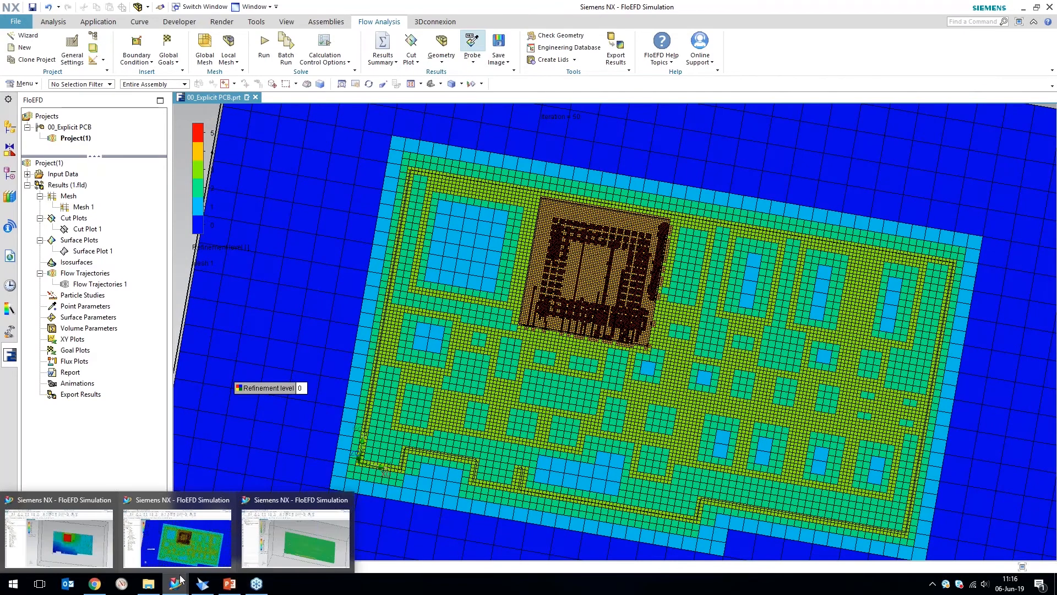
left_click(289, 542)
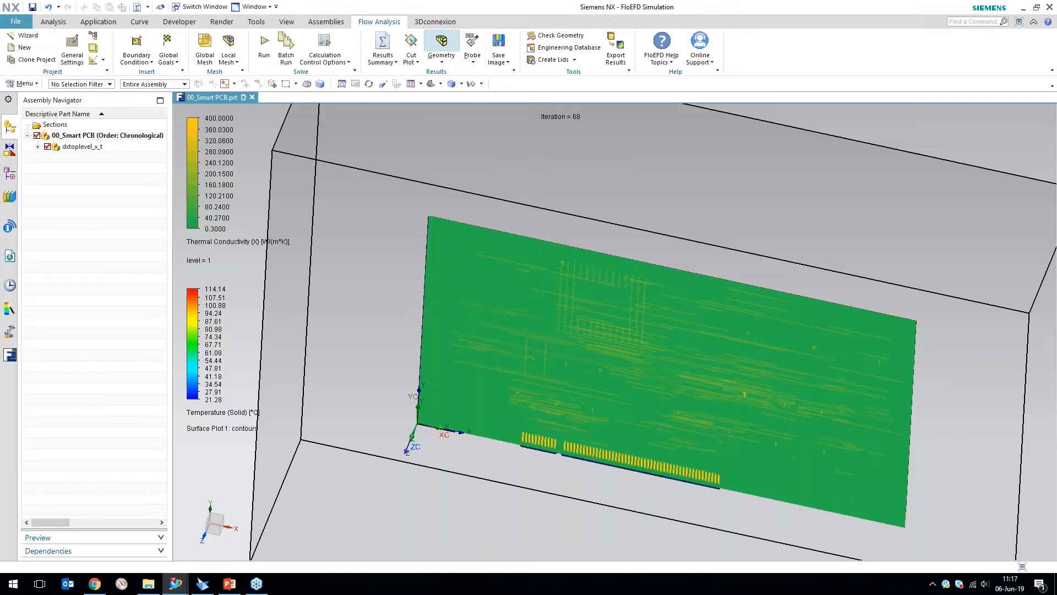
middle_click_drag(420, 330, 21, 289)
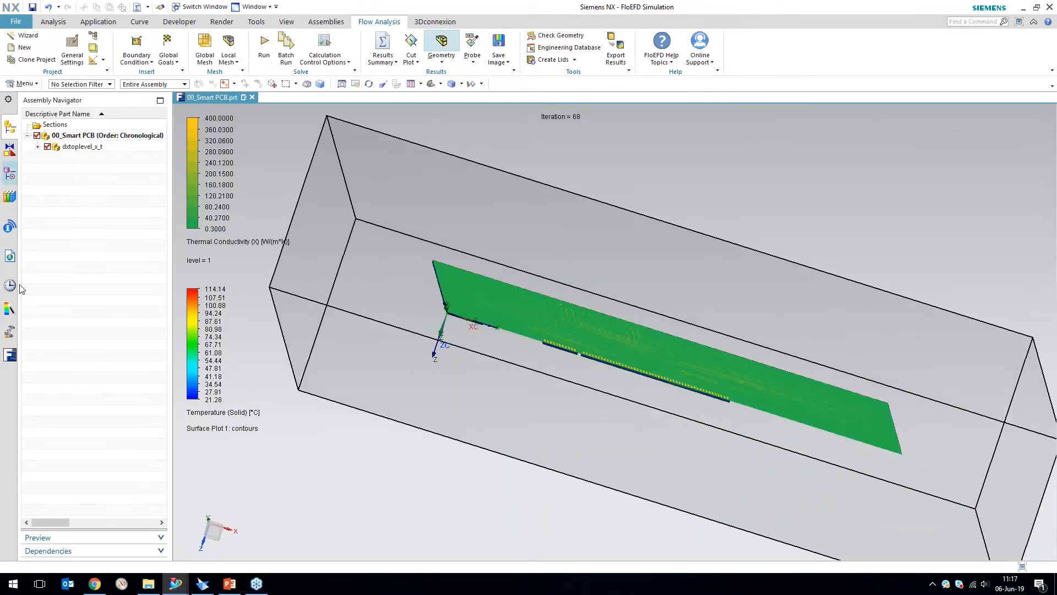
left_click(10, 355)
left_click(87, 273)
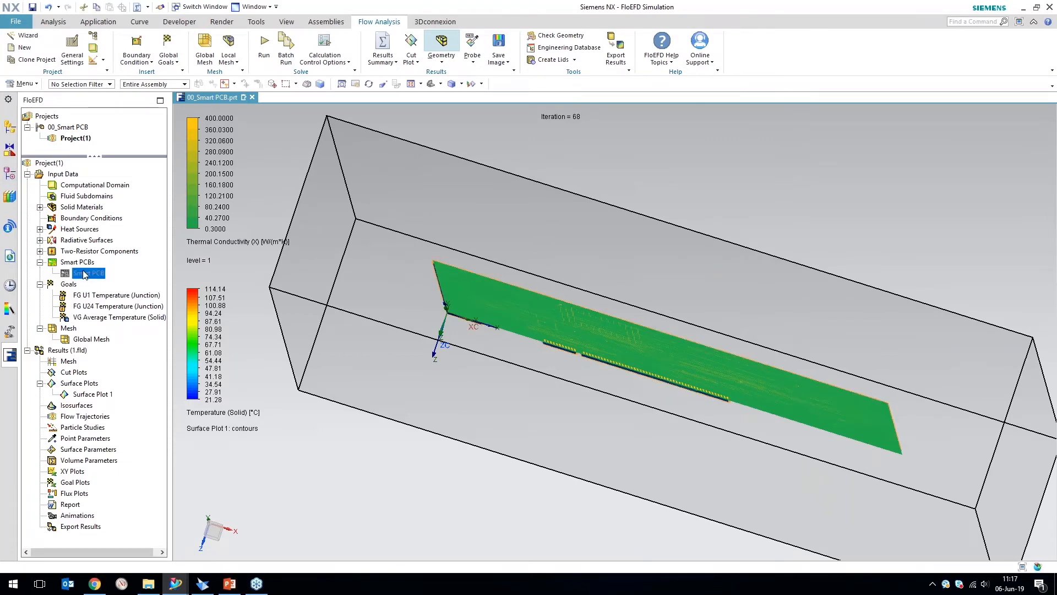
double_click(82, 274)
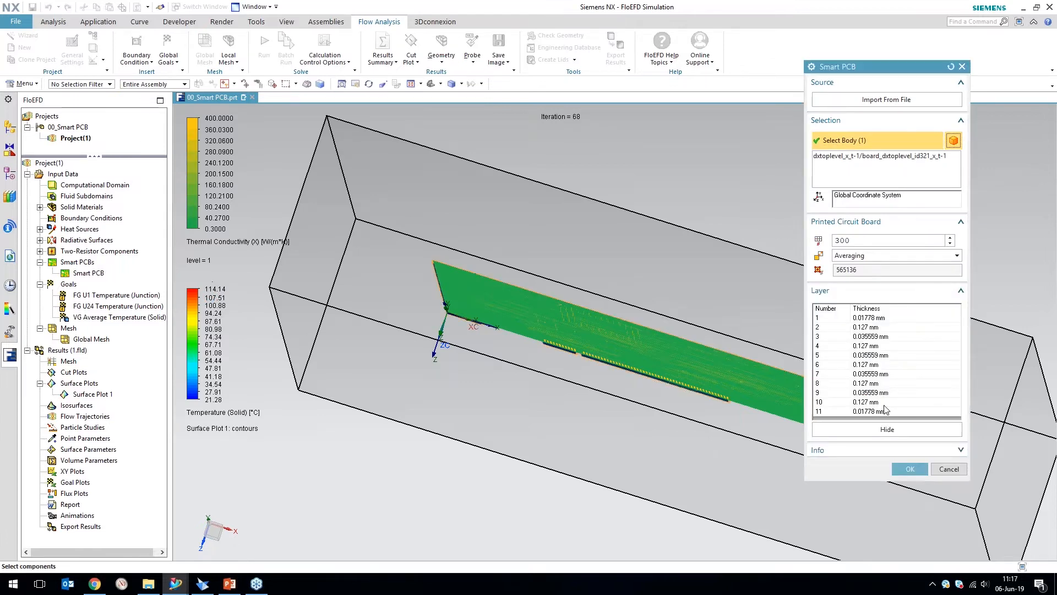
left_click(909, 468)
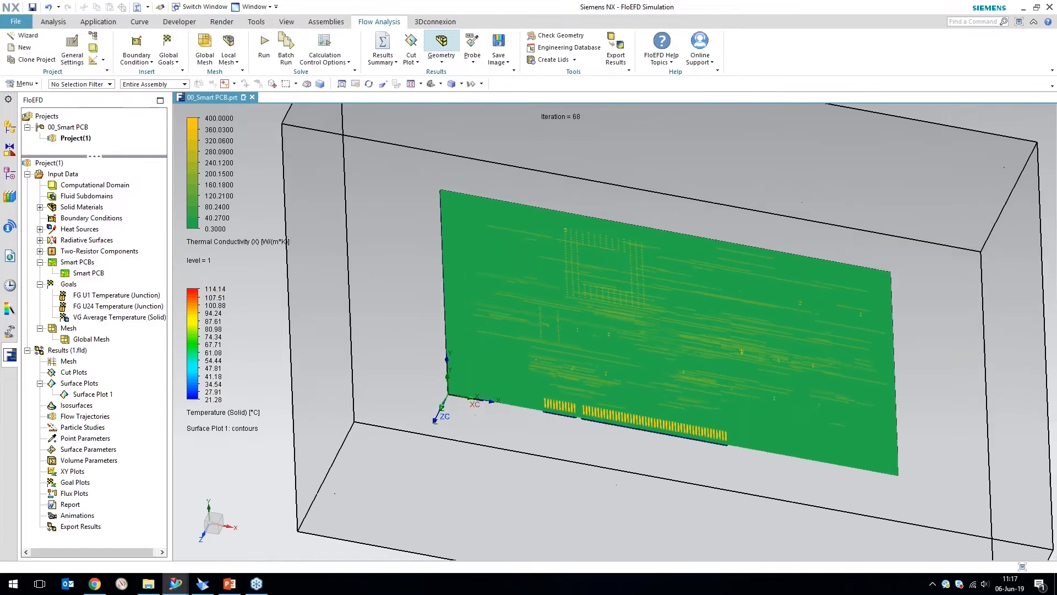
Suppress the Smart PCB and view the solid temperature surface plot across the whole board and its components.
scroll(661, 309, "up", 1)
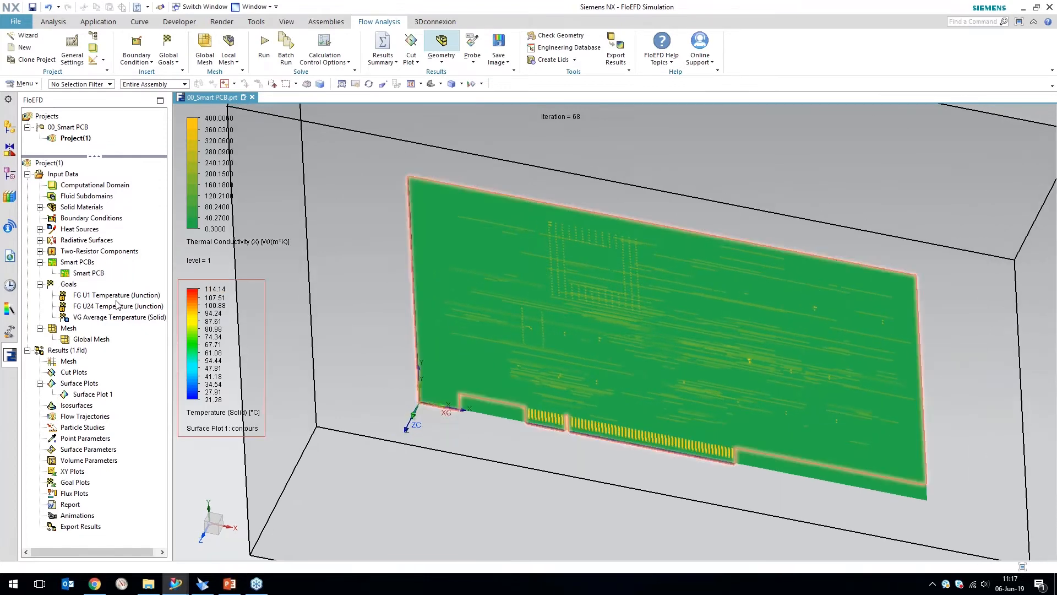
right_click(82, 273)
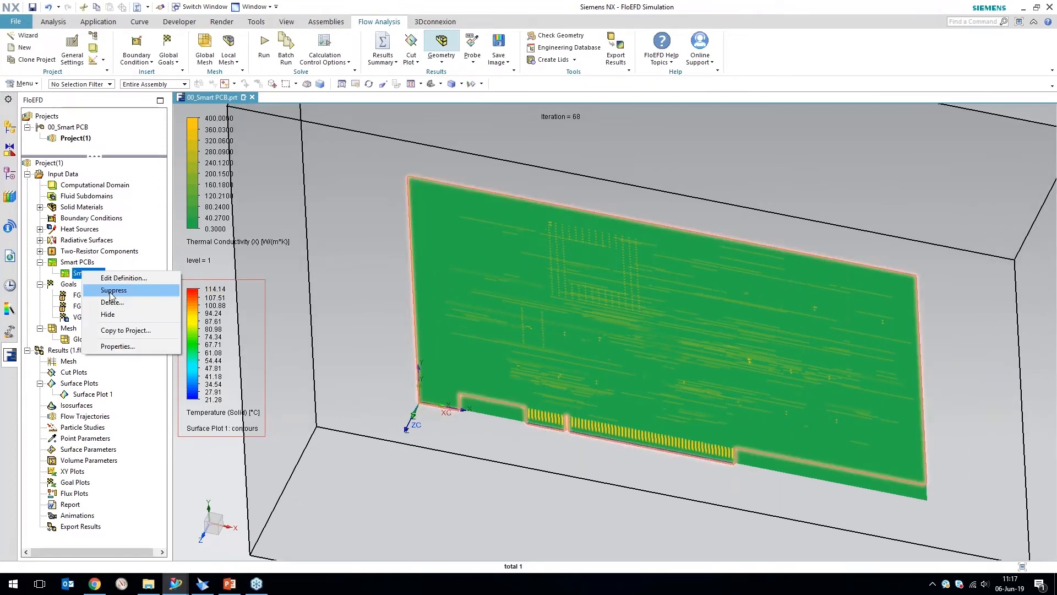
left_click(111, 290)
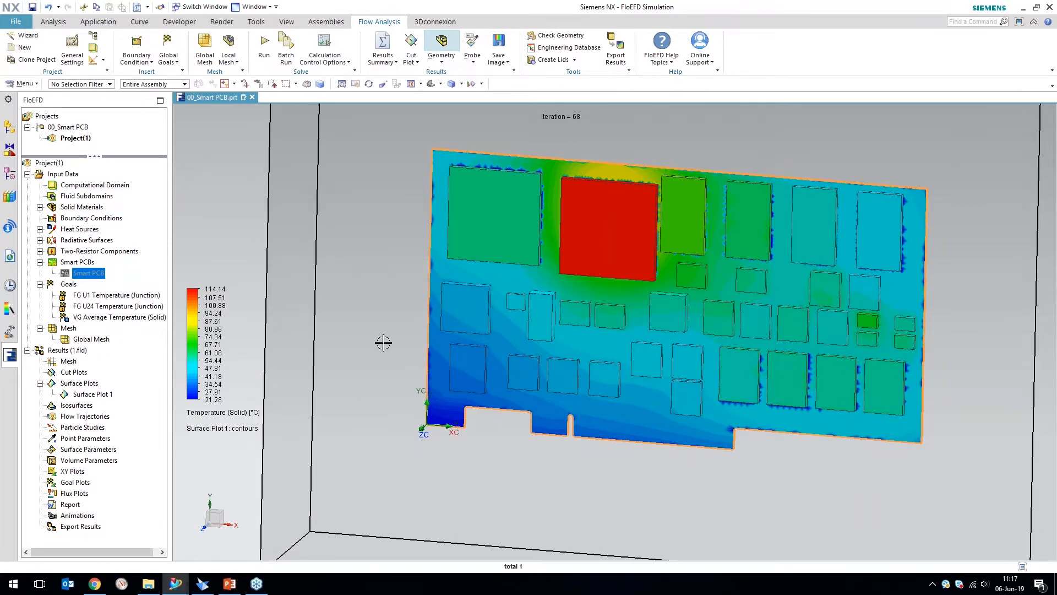
scroll(371, 344, "down", 3)
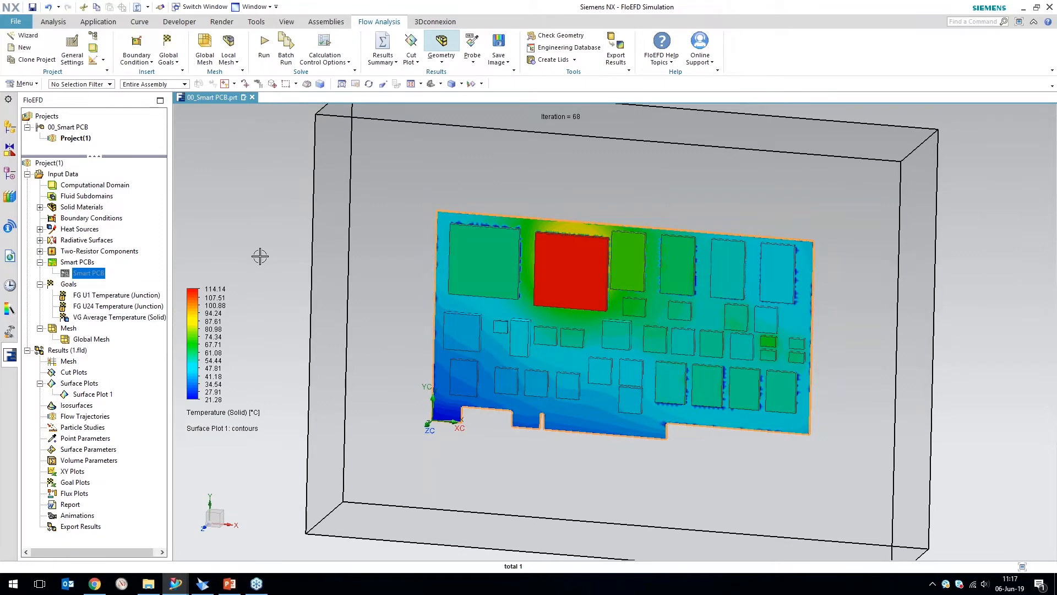
scroll(259, 252, "down", 2)
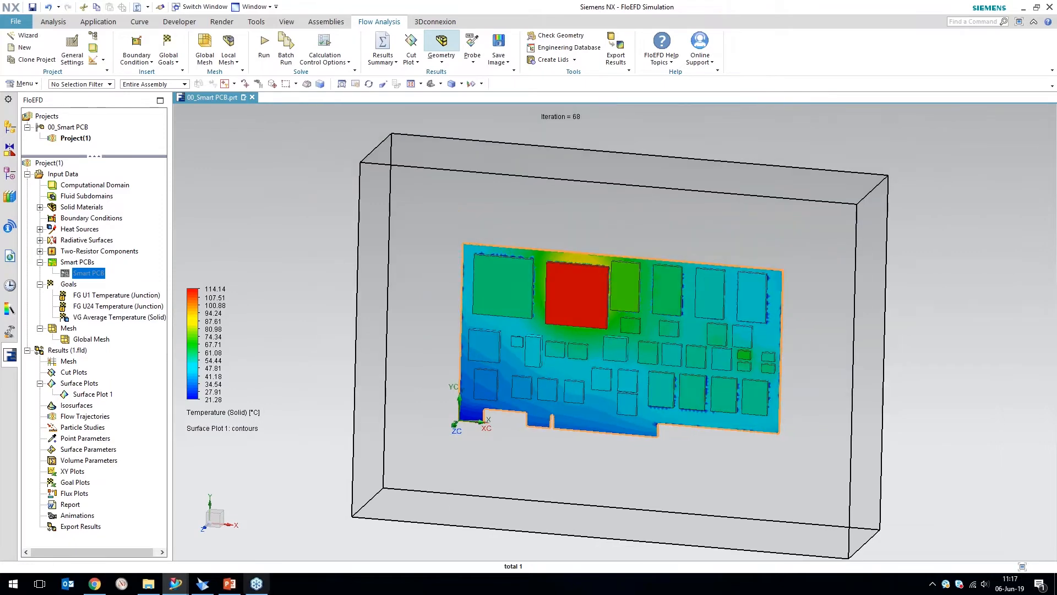
Switch to Solid Edge with PCB.asm and locate the EDA Import command among the flow analysis tools.
left_click(202, 583)
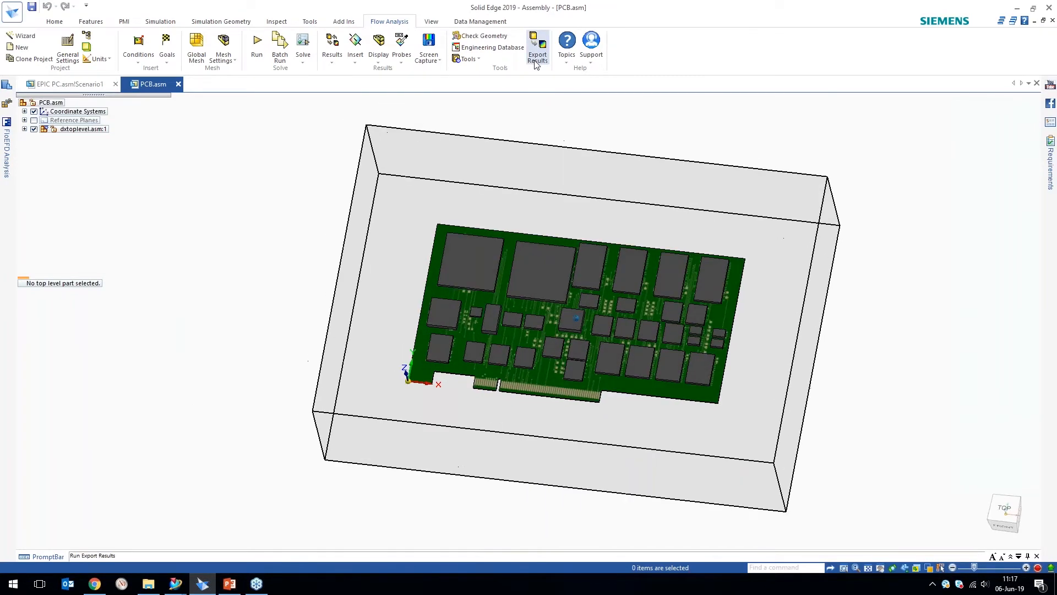
left_click(477, 59)
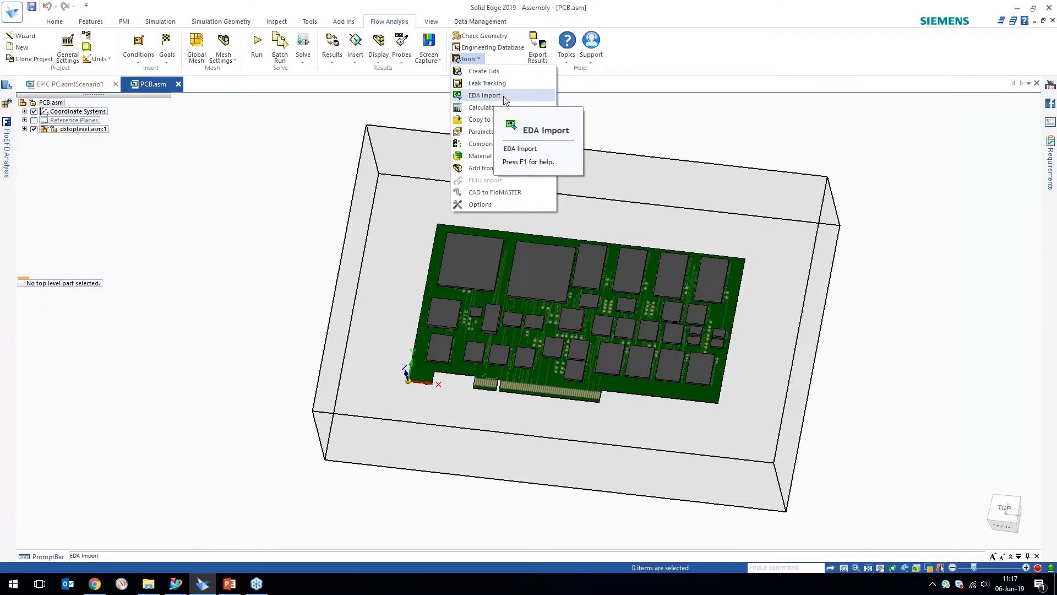
left_click(474, 59)
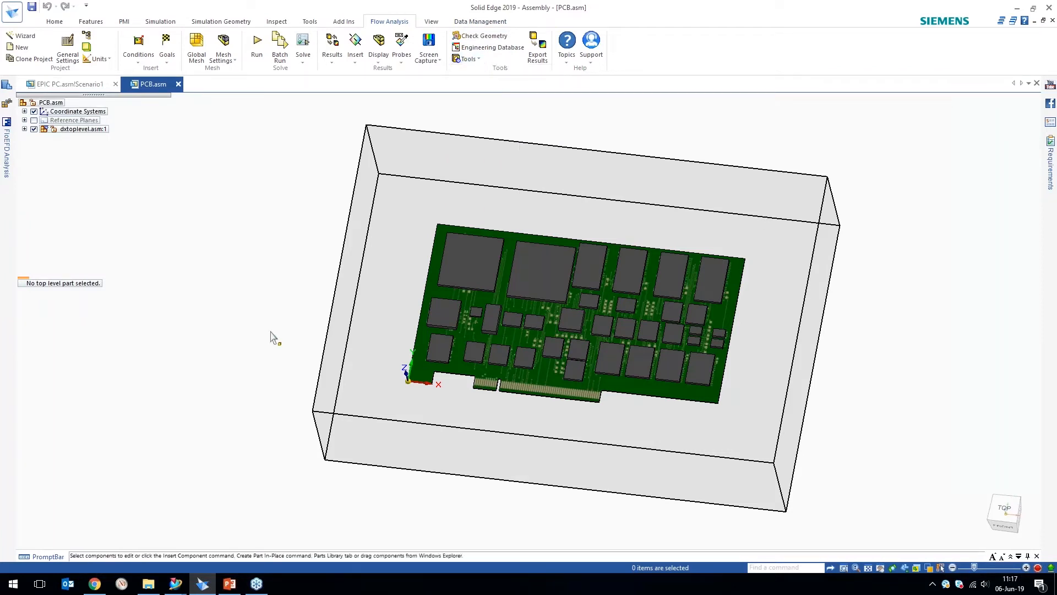
Switch to EPIC PC.asm!Scenario1 and keep the FloEFD Analysis project tree permanently open beside the model.
left_click(59, 84)
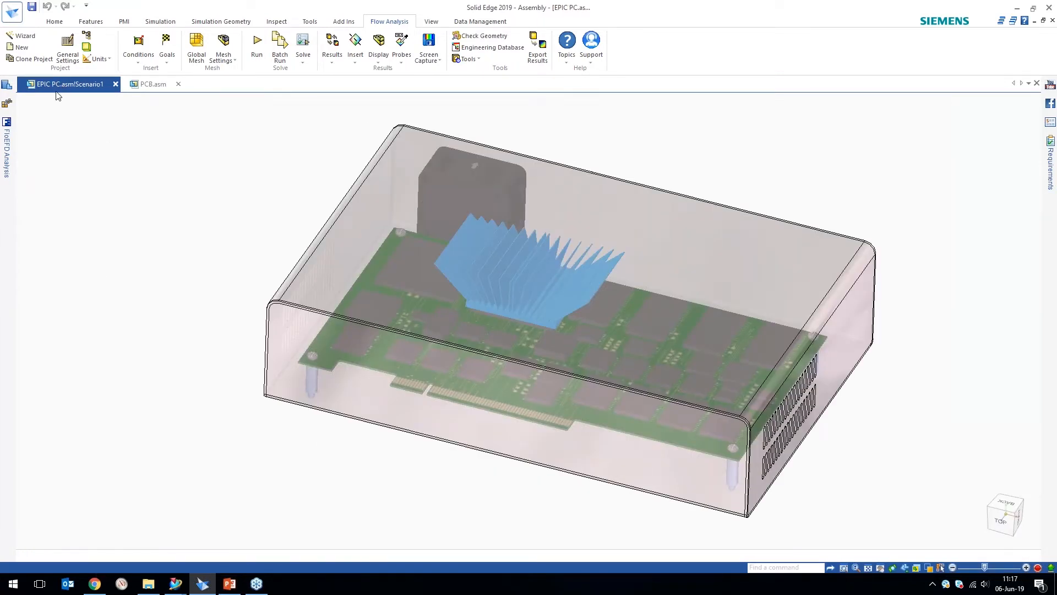
middle_click_drag(187, 306, 206, 236)
left_click(7, 145)
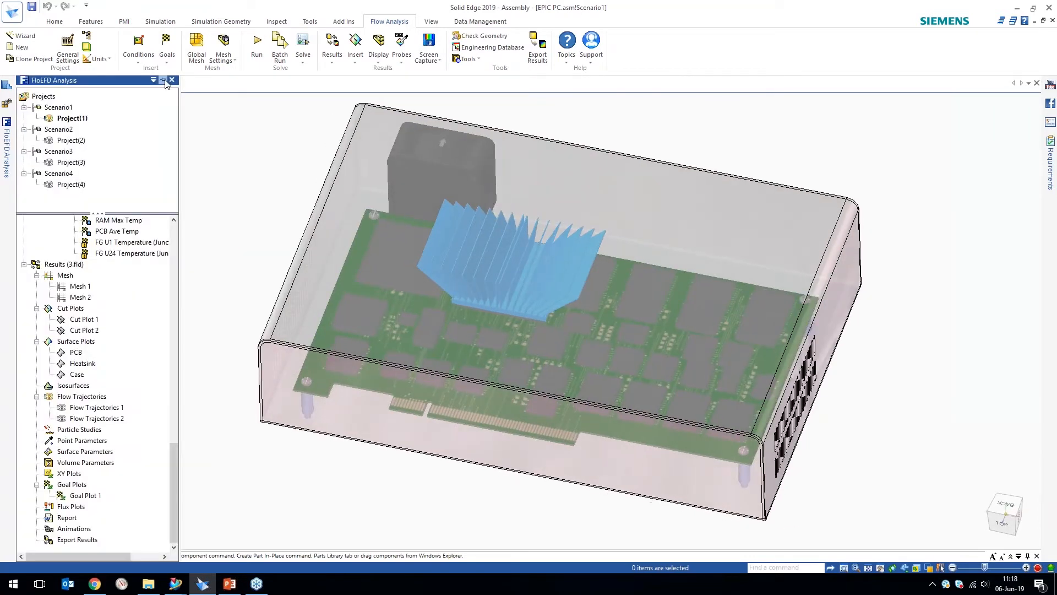
left_click(164, 80)
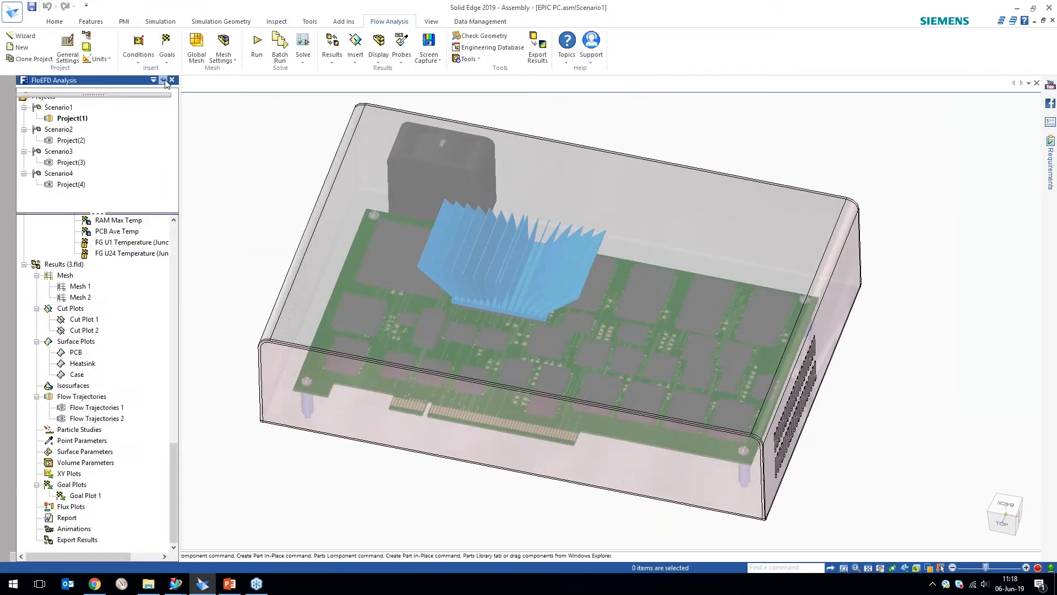
Show the Smart PCB's thermal conductivity map on the board, inspect the copper traces and hide the map.
scroll(104, 429, "up", 7)
left_click(103, 458)
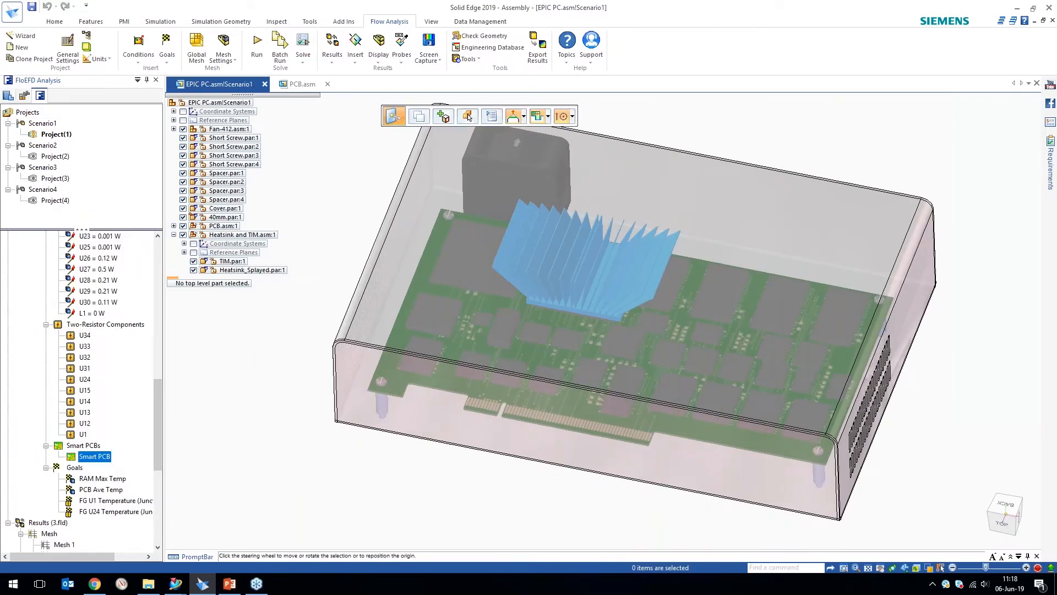
right_click(105, 457)
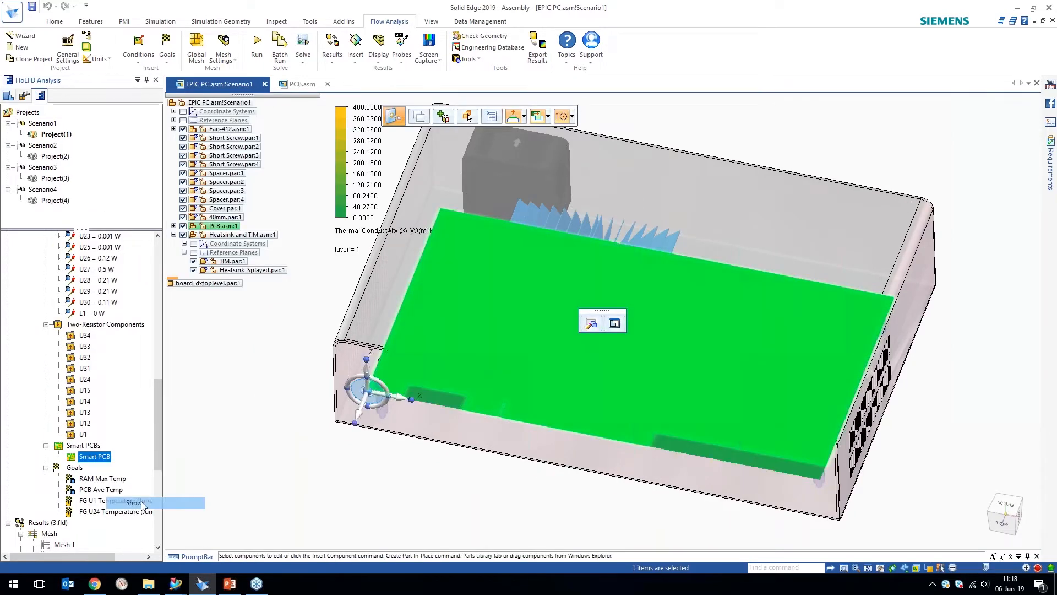
left_click(141, 502)
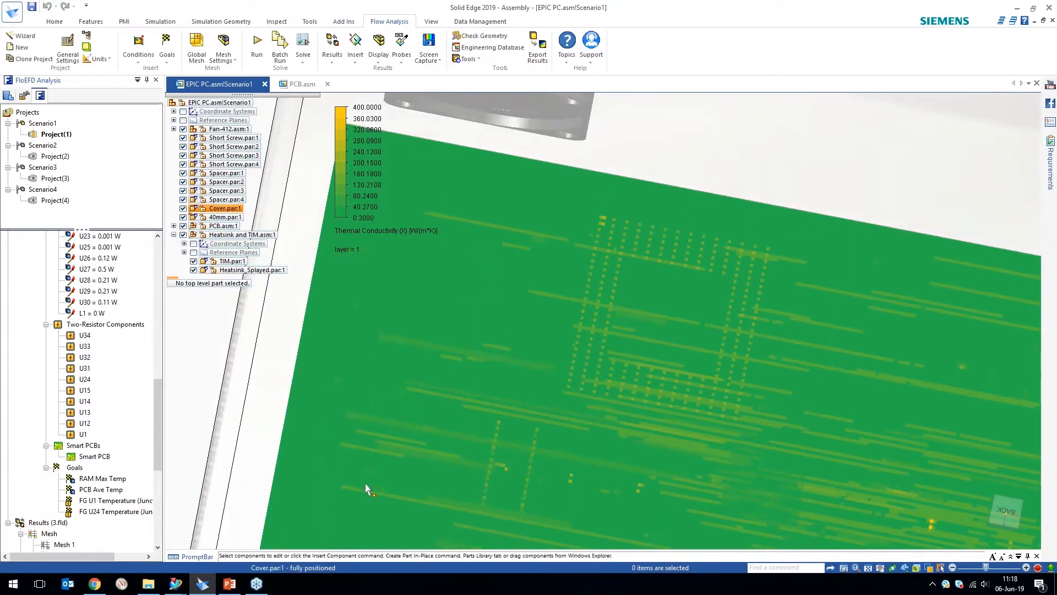
scroll(366, 485, "down", 4)
scroll(365, 485, "down", 1)
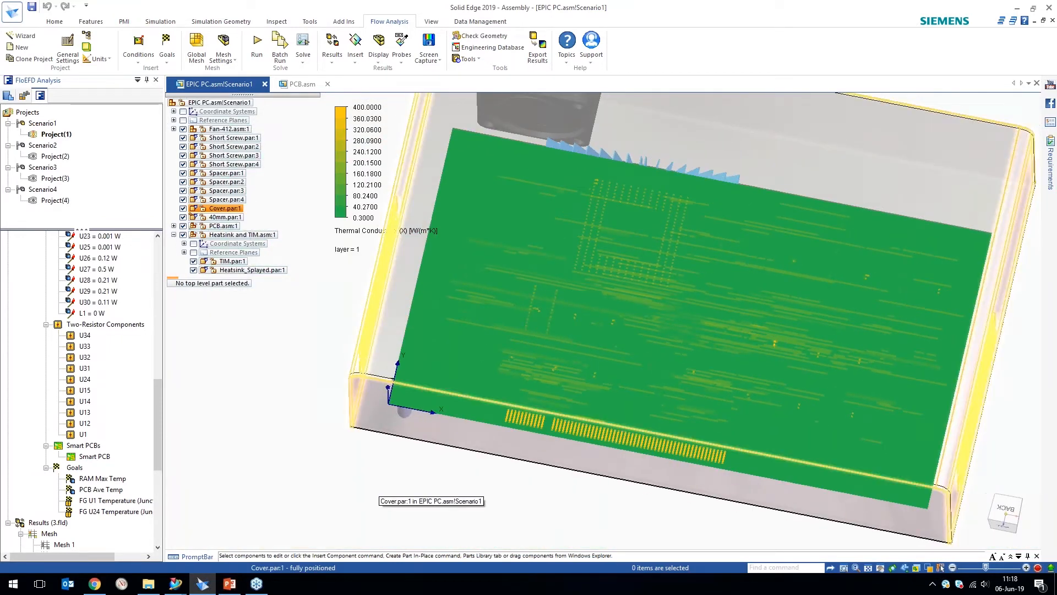
left_click(103, 457)
right_click(104, 459)
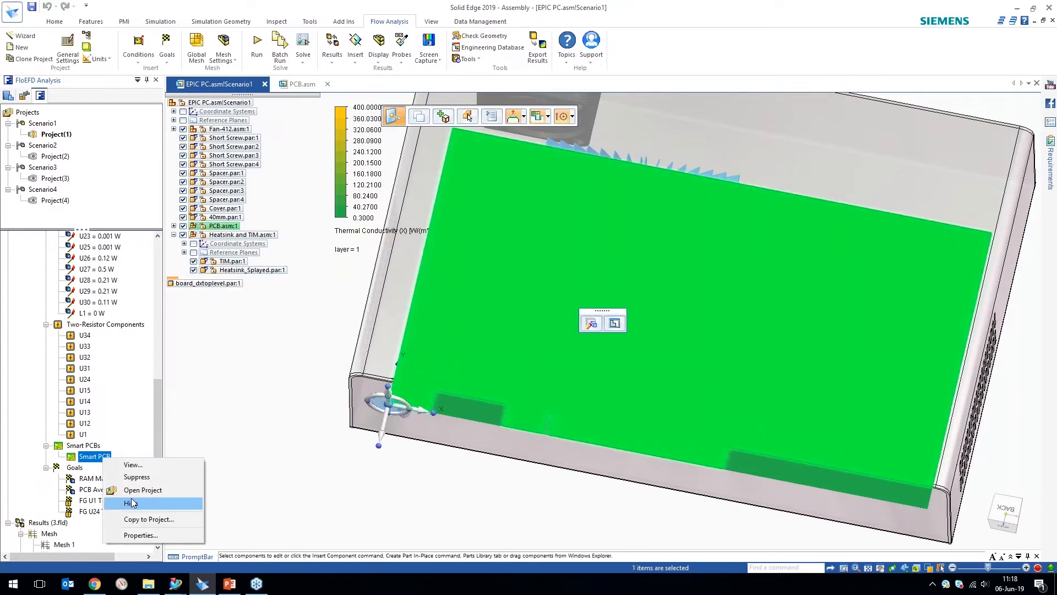
left_click(132, 503)
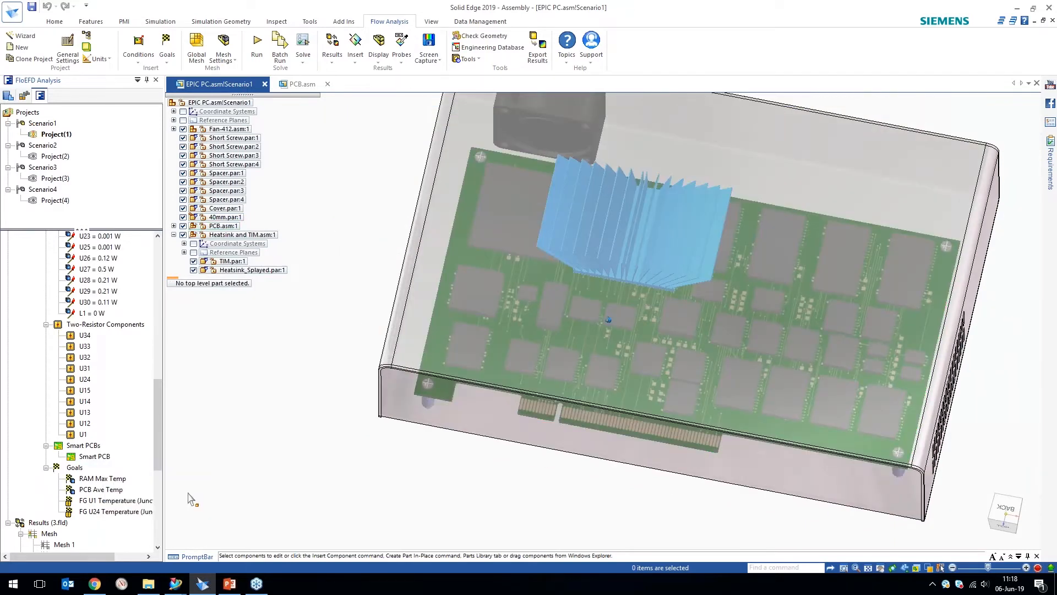
Highlight the part assigned Aluminum 6061, and review the DxTopLevel project's heat sources, two-resistor components and goals in PCB.asm.
left_click(70, 306)
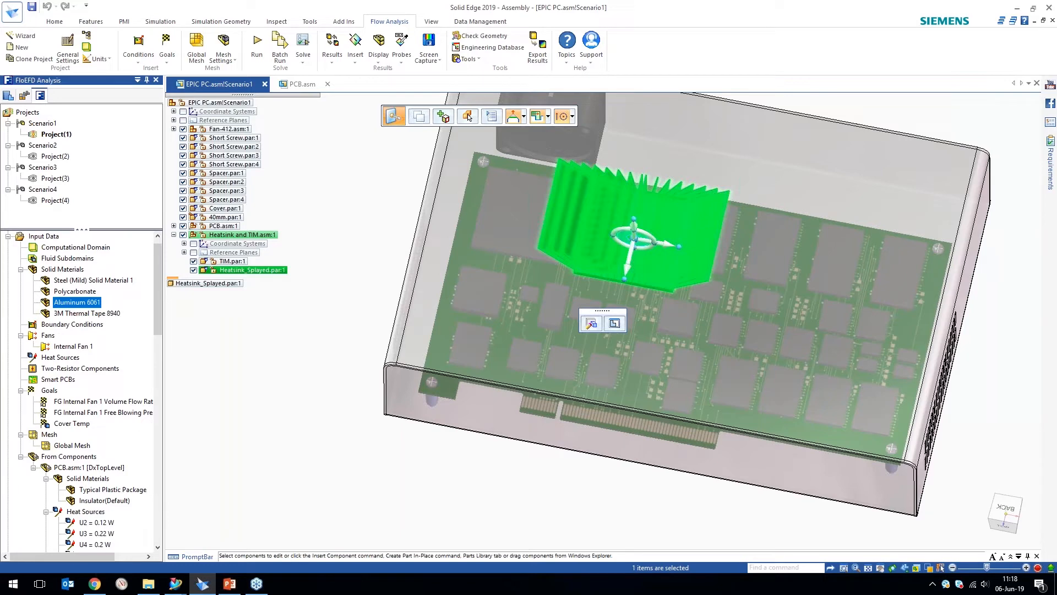
left_click(261, 100)
left_click(301, 85)
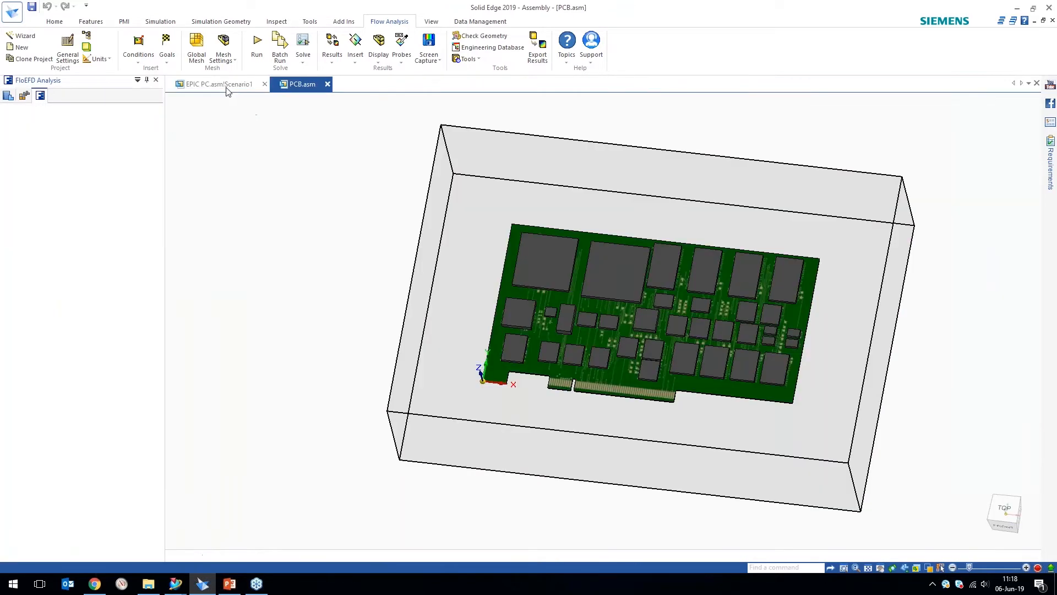
left_click_drag(156, 422, 150, 286)
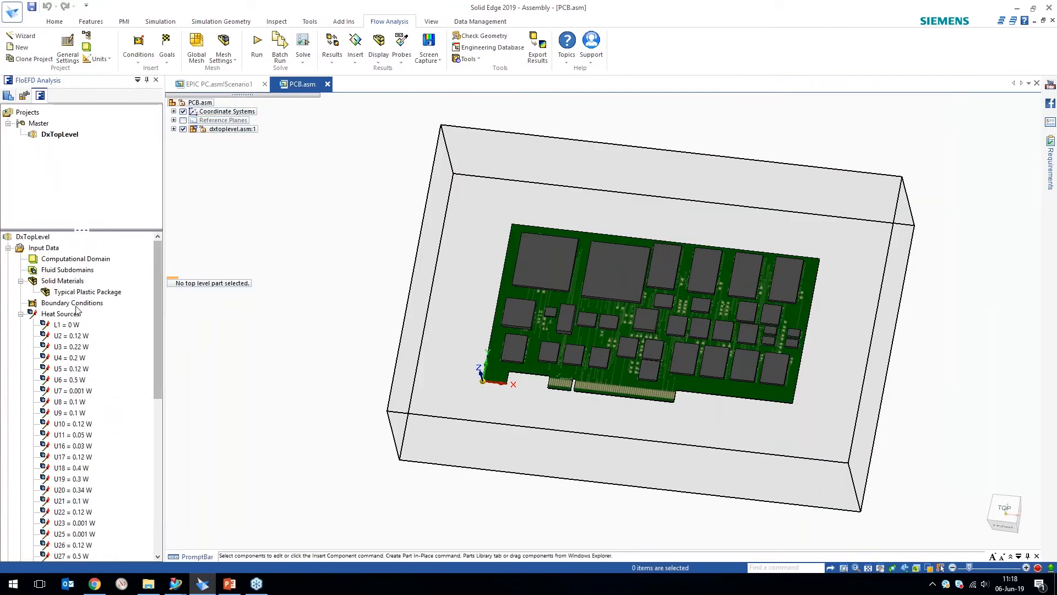
left_click_drag(157, 377, 157, 520)
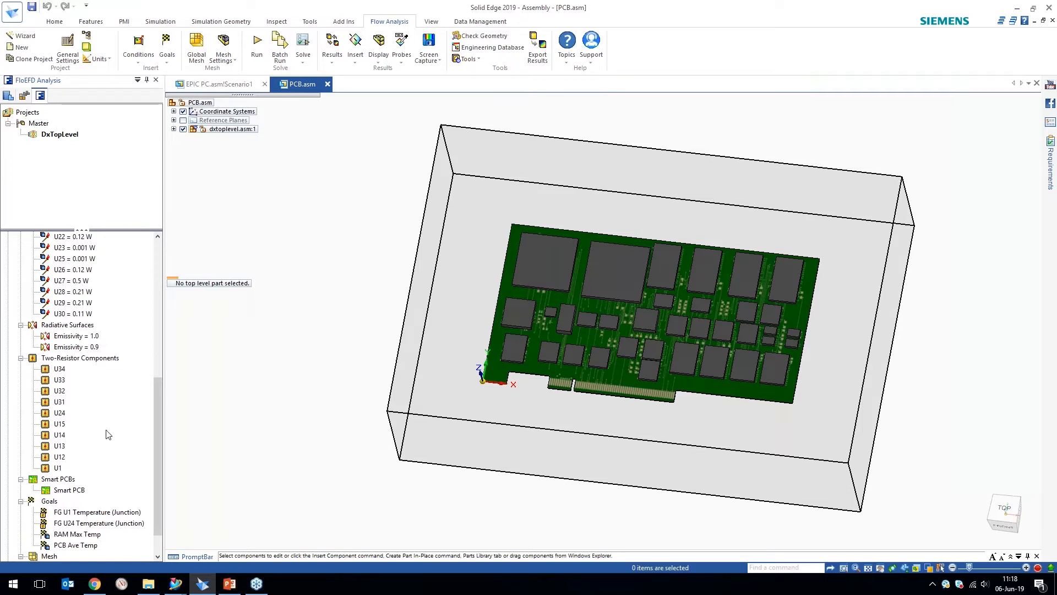
Return to EPIC PC.asm!Scenario1 and collapse the PCB.asm:1 [DxTopLevel] conditions listed under From Components.
left_click(222, 84)
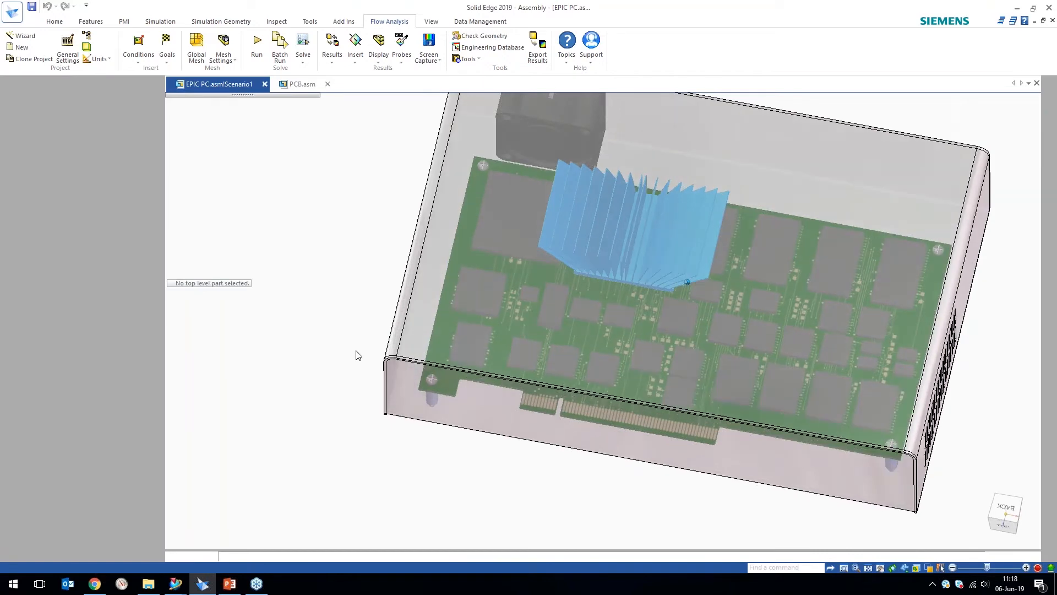
left_click(273, 375)
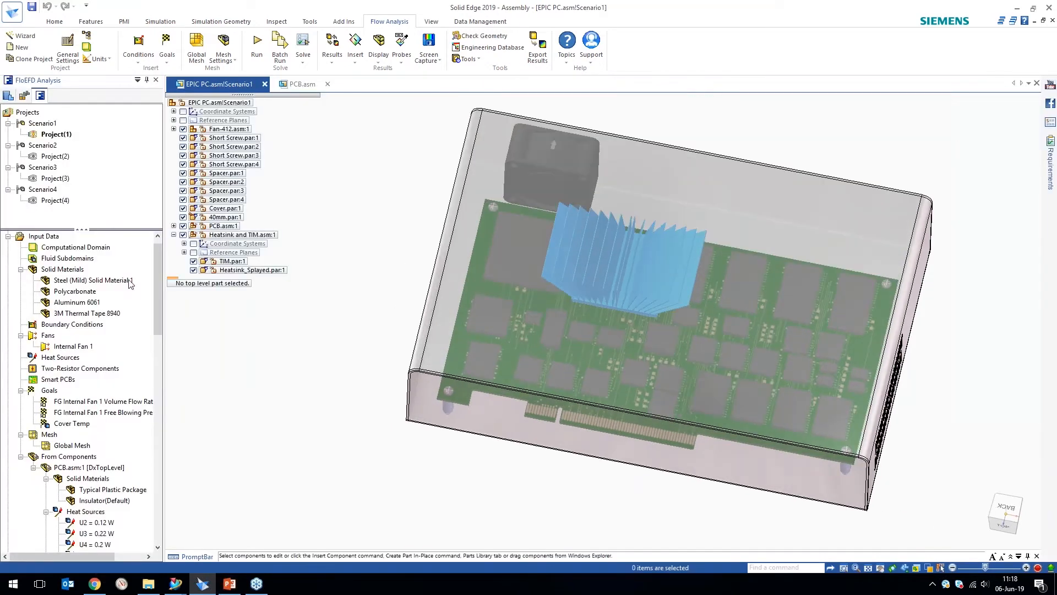
left_click_drag(157, 332, 158, 378)
left_click(32, 313)
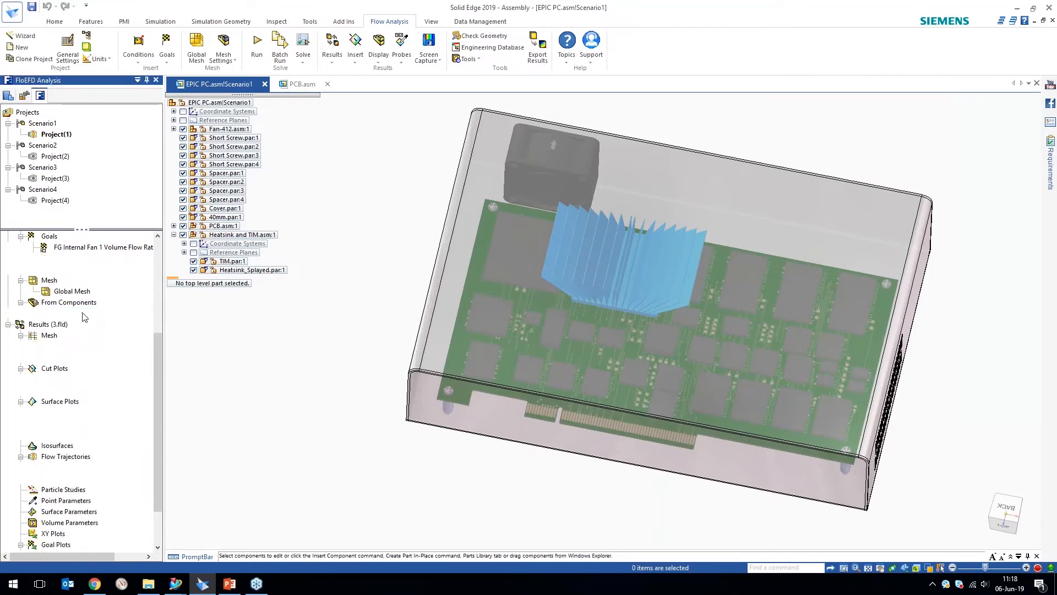
Locate the Add from Components command among the flow analysis tools.
left_click(226, 424)
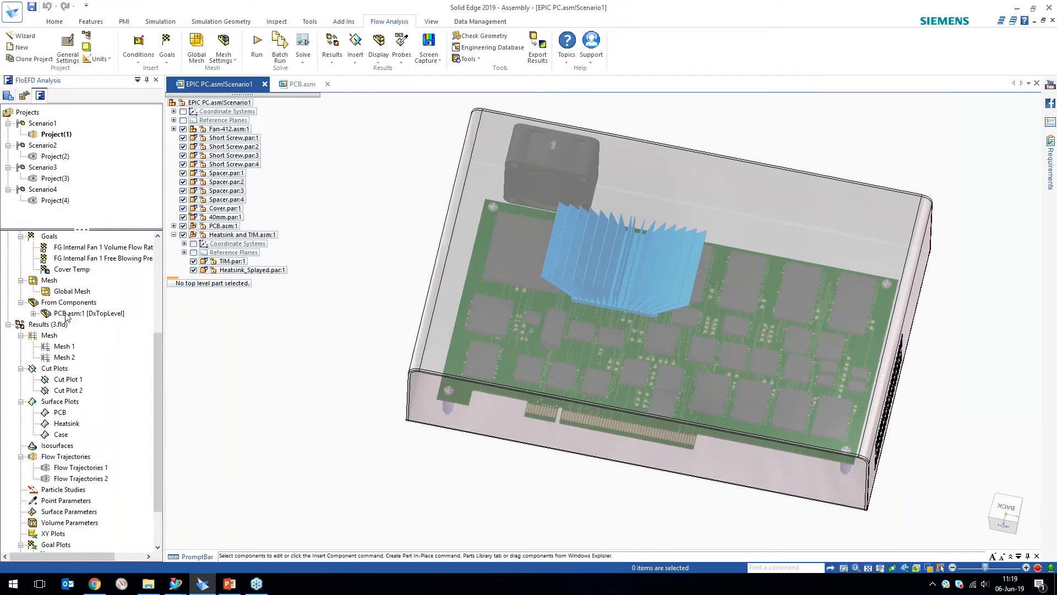
left_click(129, 315)
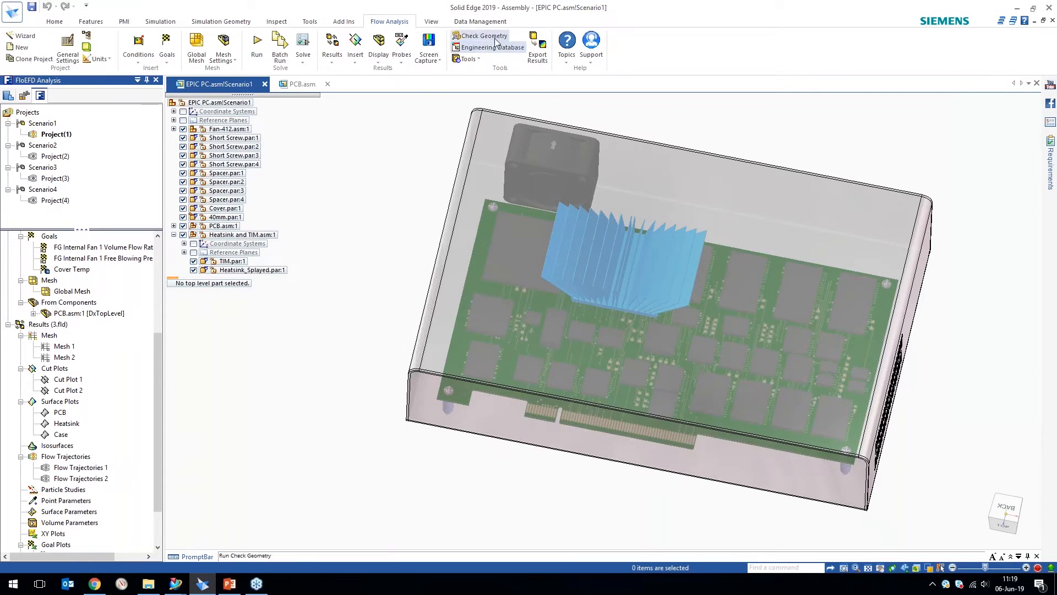
left_click(466, 59)
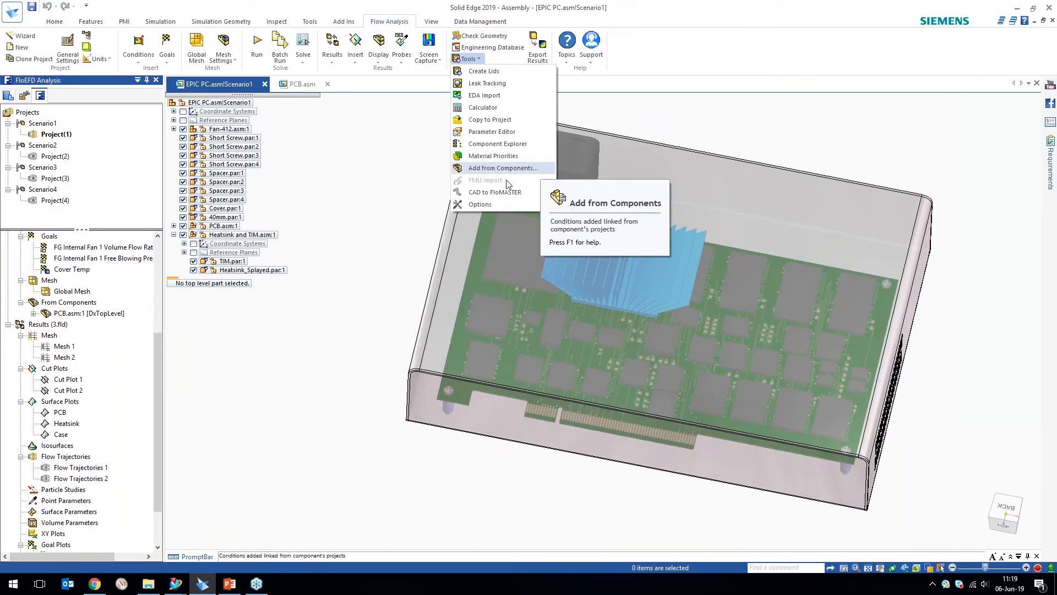
left_click(307, 407)
Display Cut Plot 1's temperature contours through the enclosure and heatsink, and hide the model geometry.
scroll(158, 439, "down", 3)
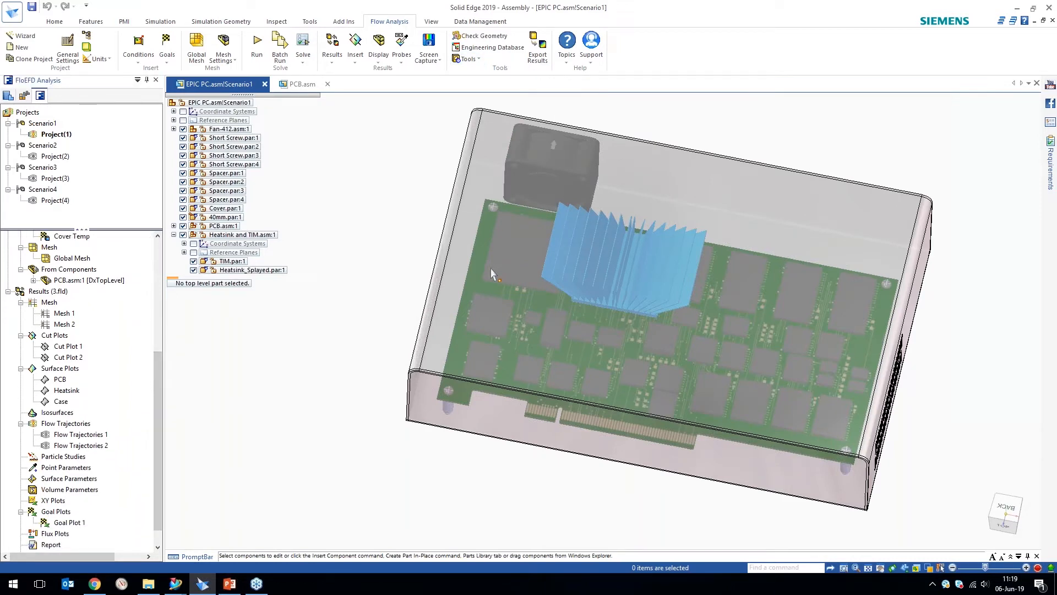
middle_click_drag(270, 338, 283, 349)
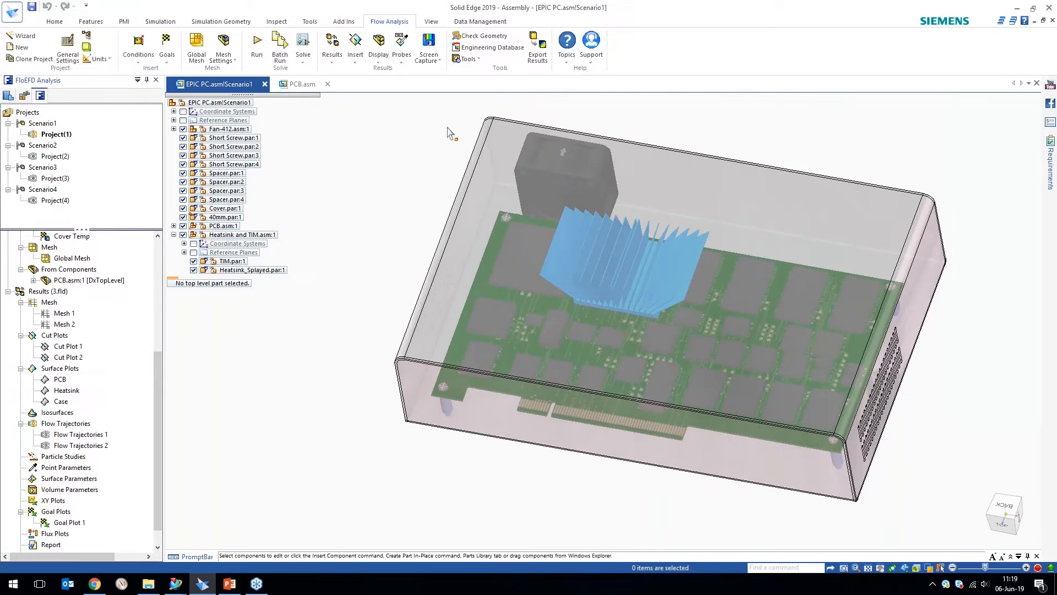
middle_click_drag(282, 390, 288, 372)
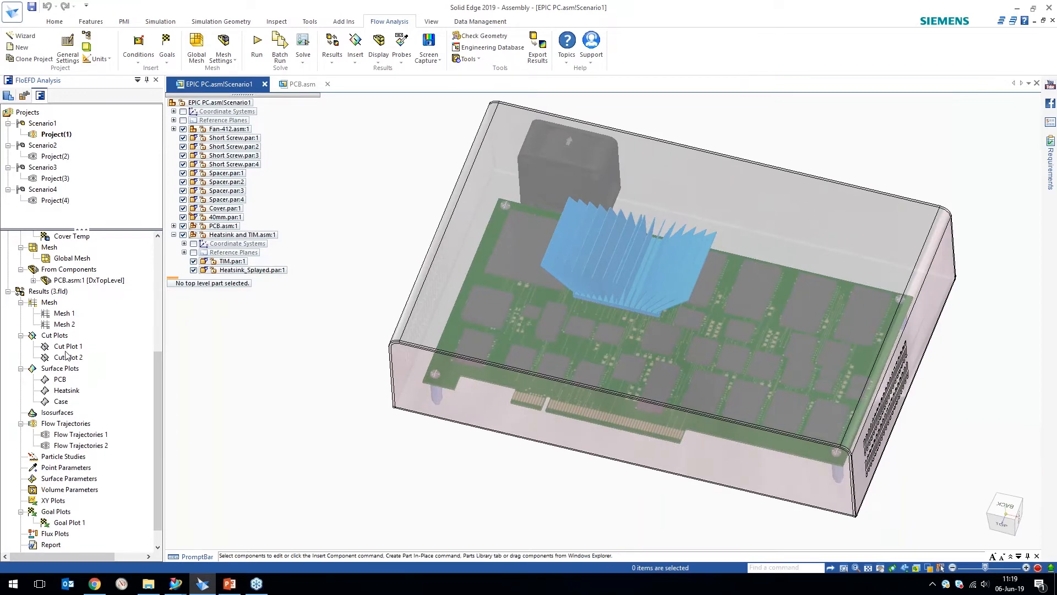
double_click(67, 346)
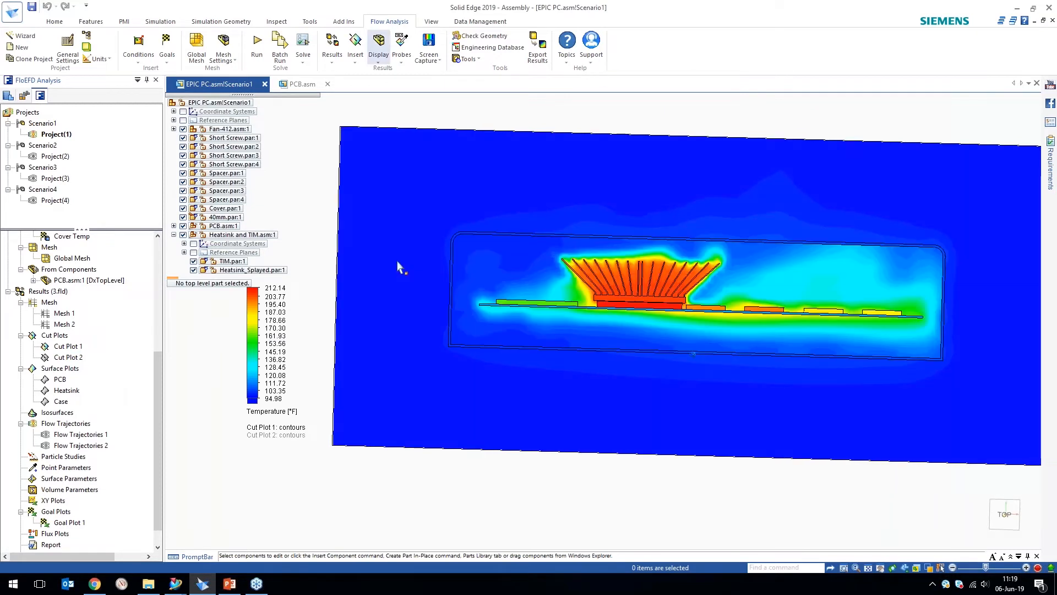
left_click(379, 50)
left_click(407, 70)
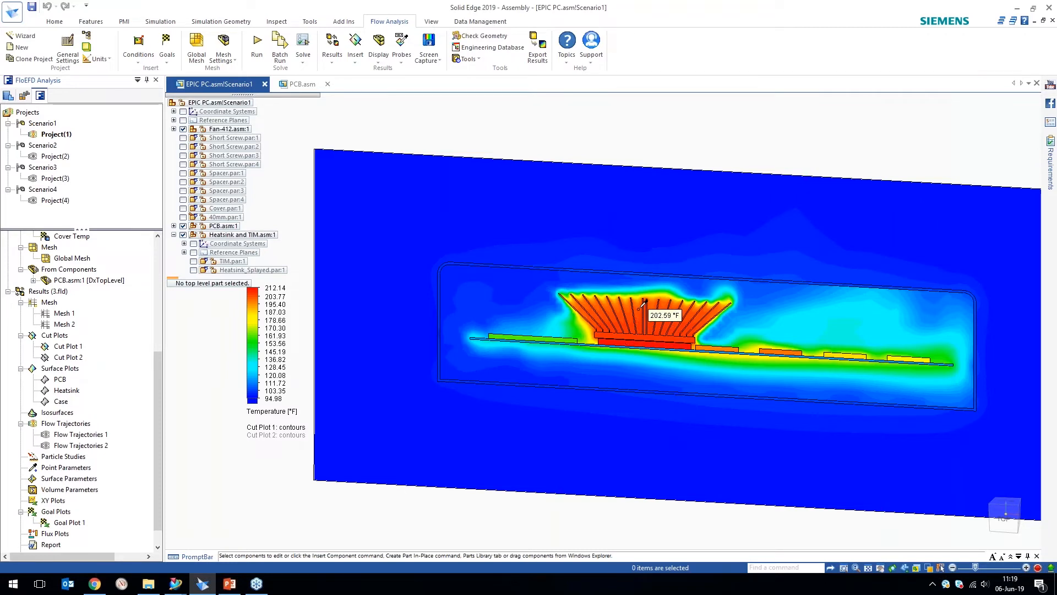
Hide Cut Plot 1 and display the Cut Plot 2 temperature contours across the enclosure.
left_click(72, 348)
left_click(68, 357)
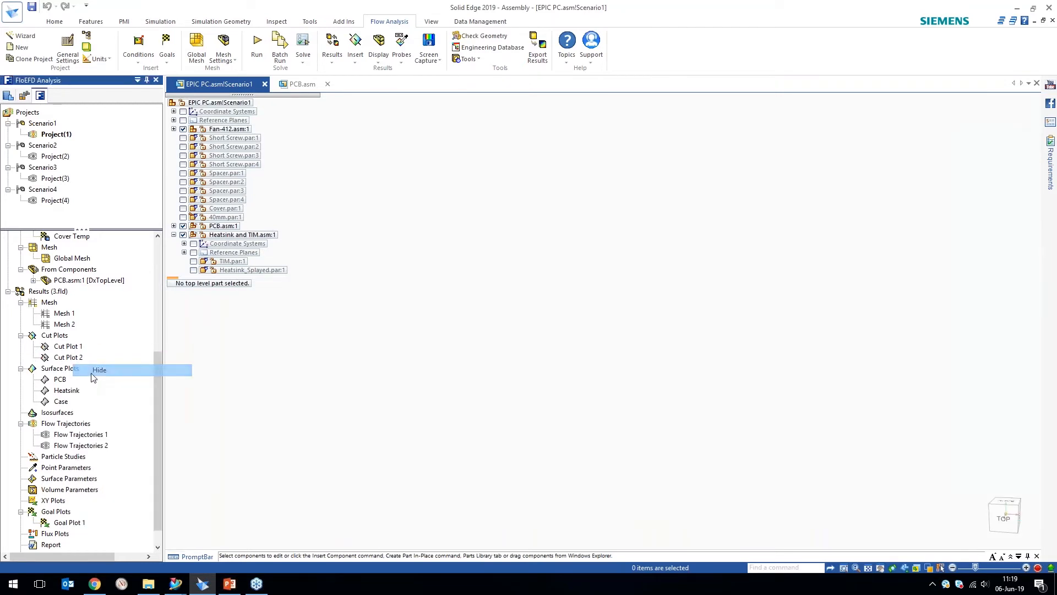
left_click(94, 379)
left_click(112, 385)
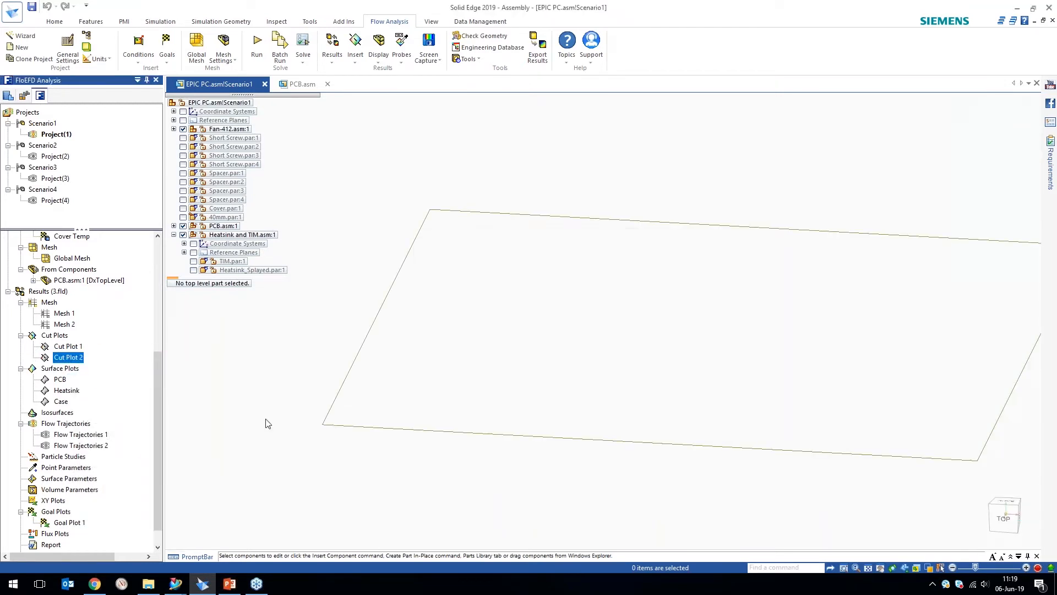
middle_click_drag(502, 435, 501, 509)
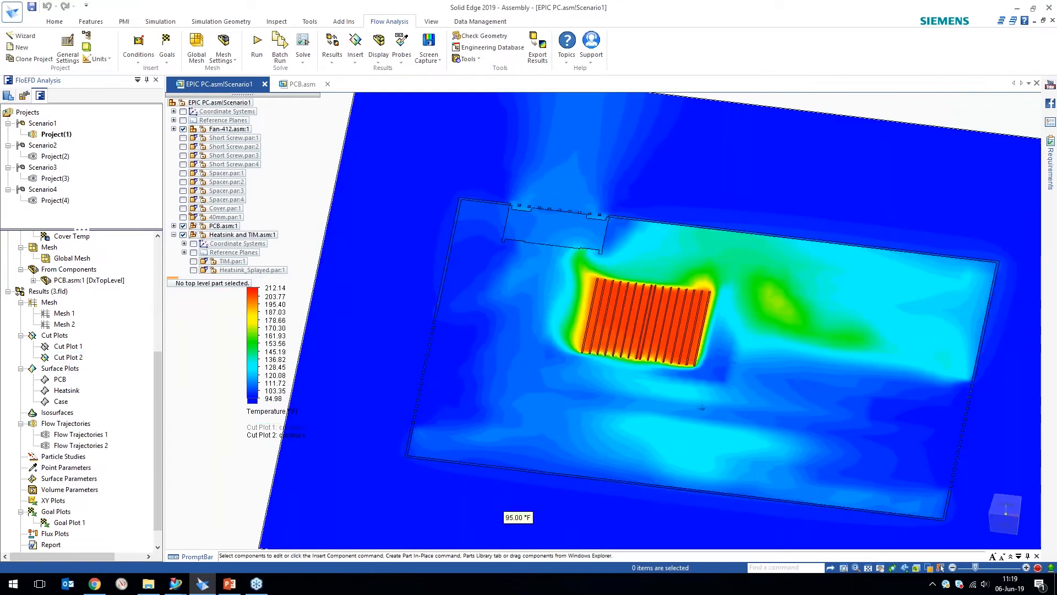
Move the Cut Plot 2 plane down from the heatsink fins to the board components and probe the hottest component's temperature.
left_click(707, 356)
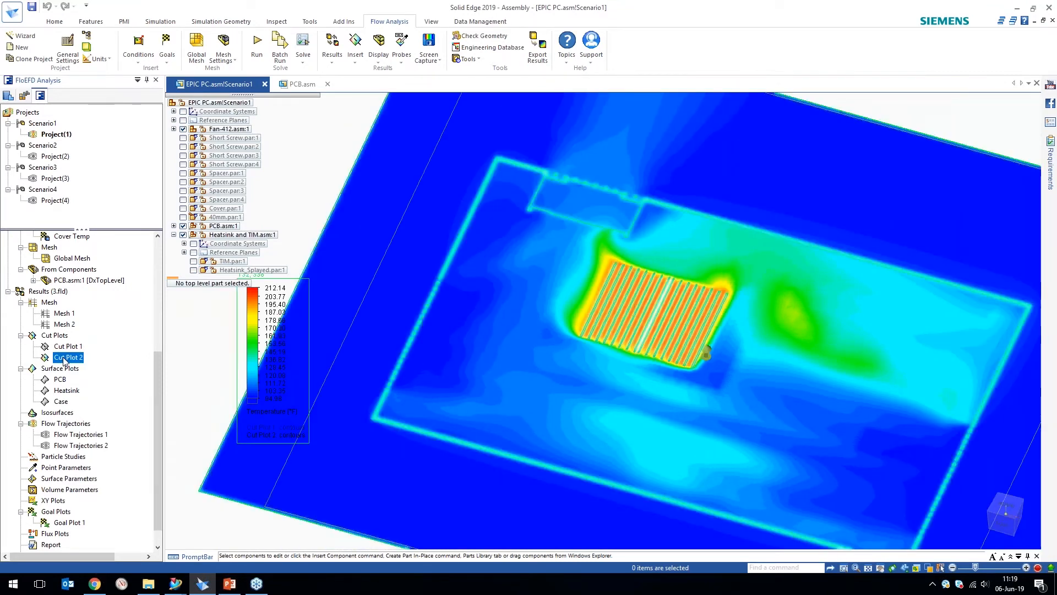
left_click_drag(708, 365, 707, 367)
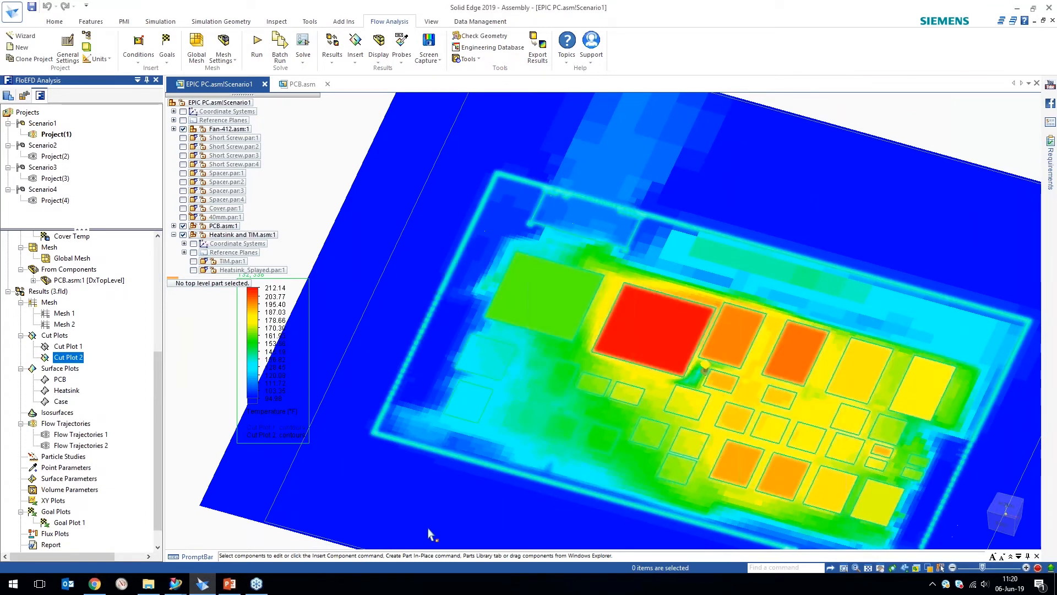
left_click(429, 534)
mouse_move(656, 348)
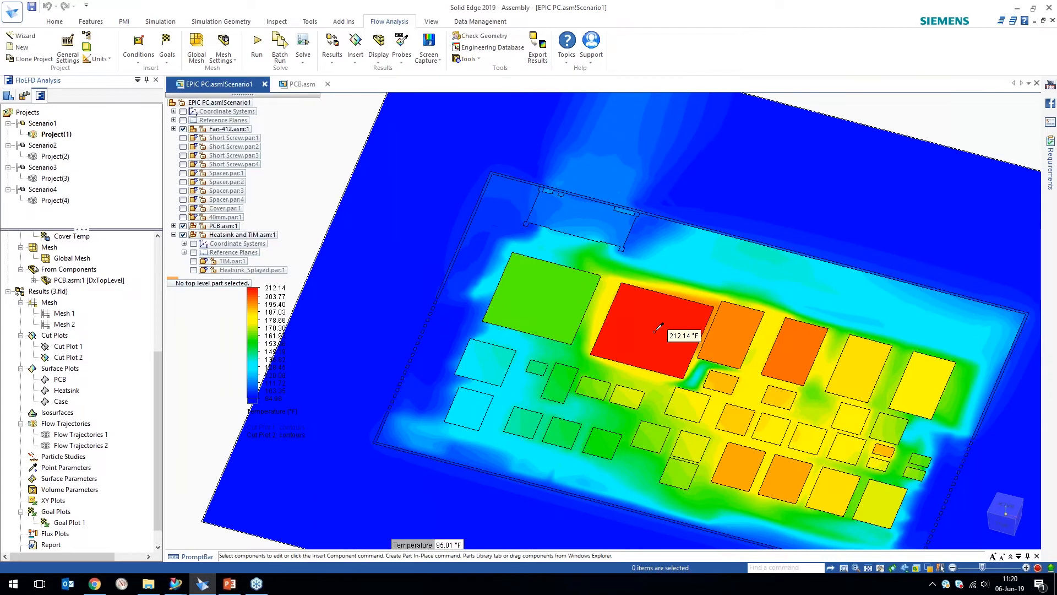
middle_click_drag(656, 347, 605, 335)
Hide Cut Plot 2 and bring the full enclosure geometry back into view.
right_click(48, 357)
left_click(80, 376)
right_click(457, 461)
left_click(484, 557)
Show the PCB surface plot of solid temperature on the board and its components.
left_click(60, 380)
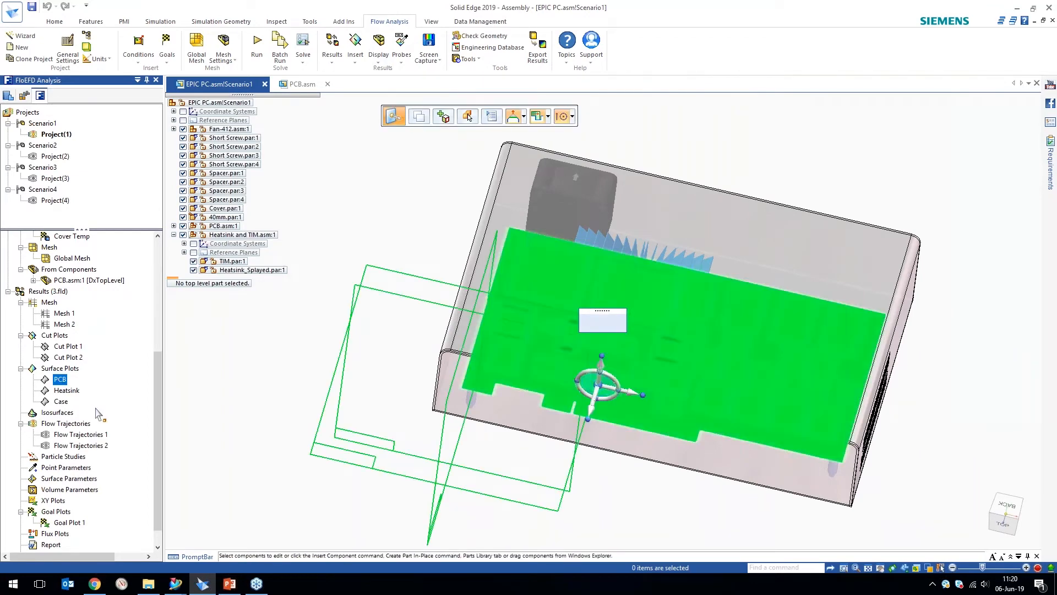
right_click(59, 380)
left_click(127, 413)
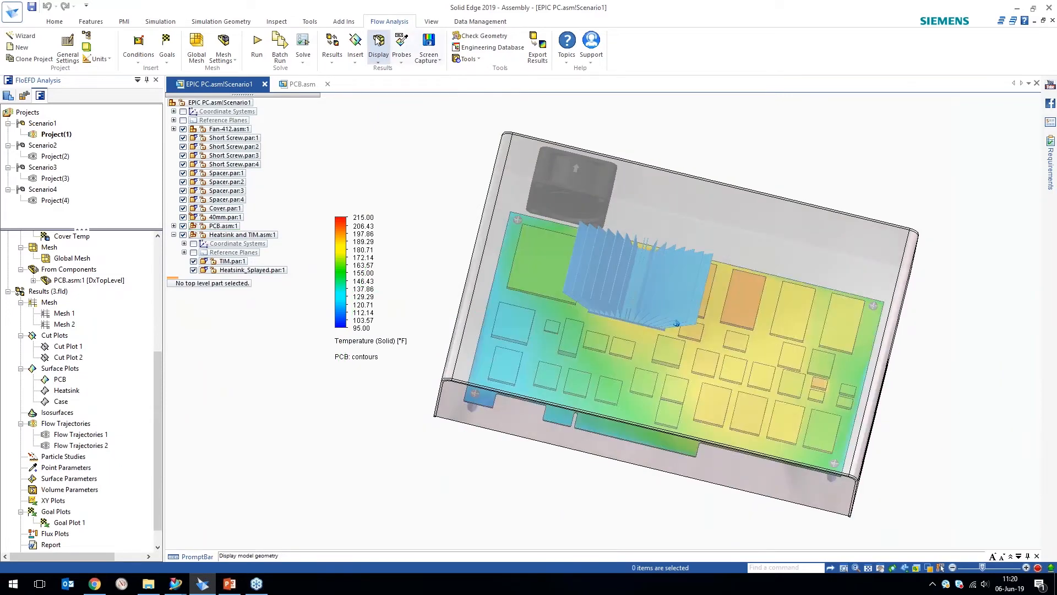
Load the user-defined SI Custom unit system from the database and apply it to the project.
left_click(108, 61)
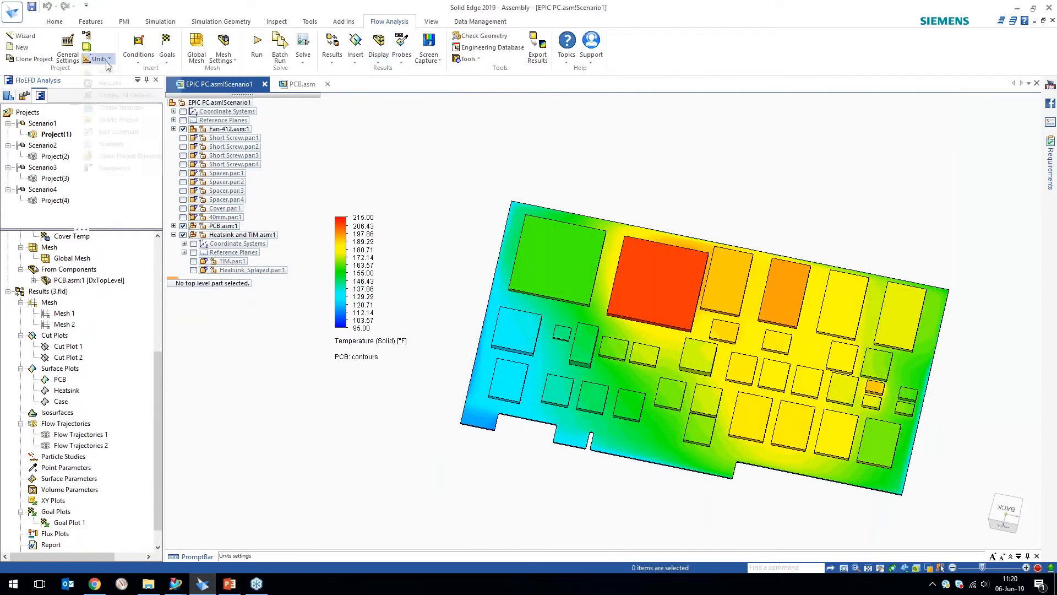
left_click(663, 202)
left_click(416, 309)
left_click(646, 240)
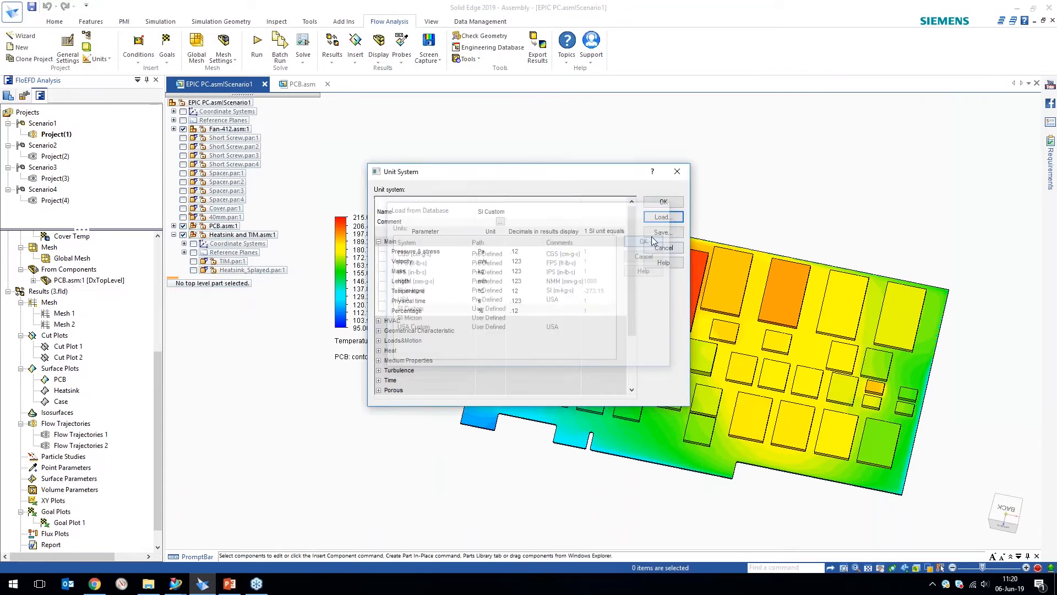
left_click(663, 202)
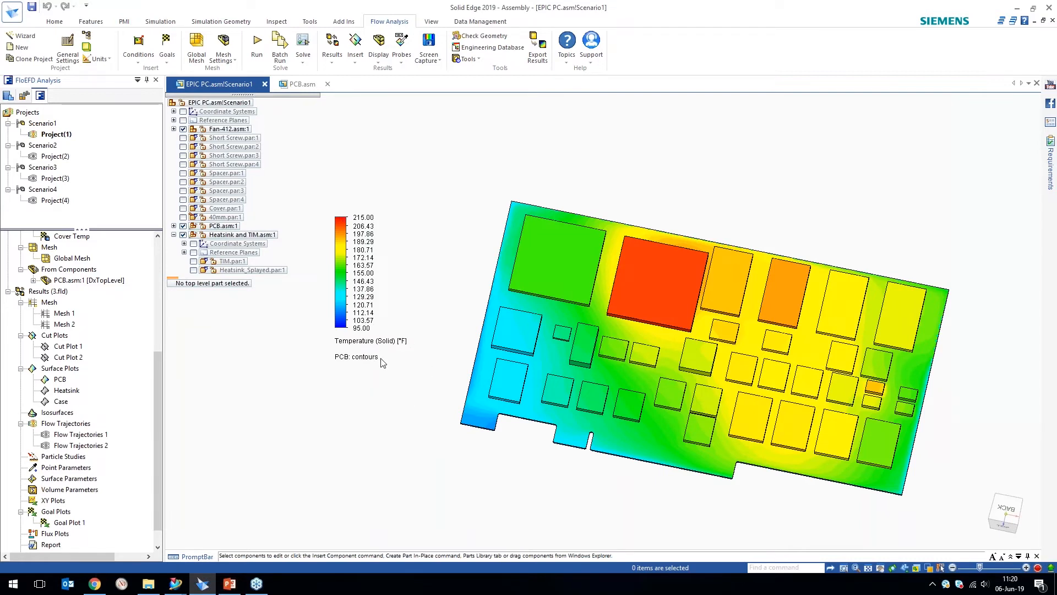
Switch to NX to view its Smart PCB temperature plot and return to the Solid Edge PCB surface plot.
left_click(201, 587)
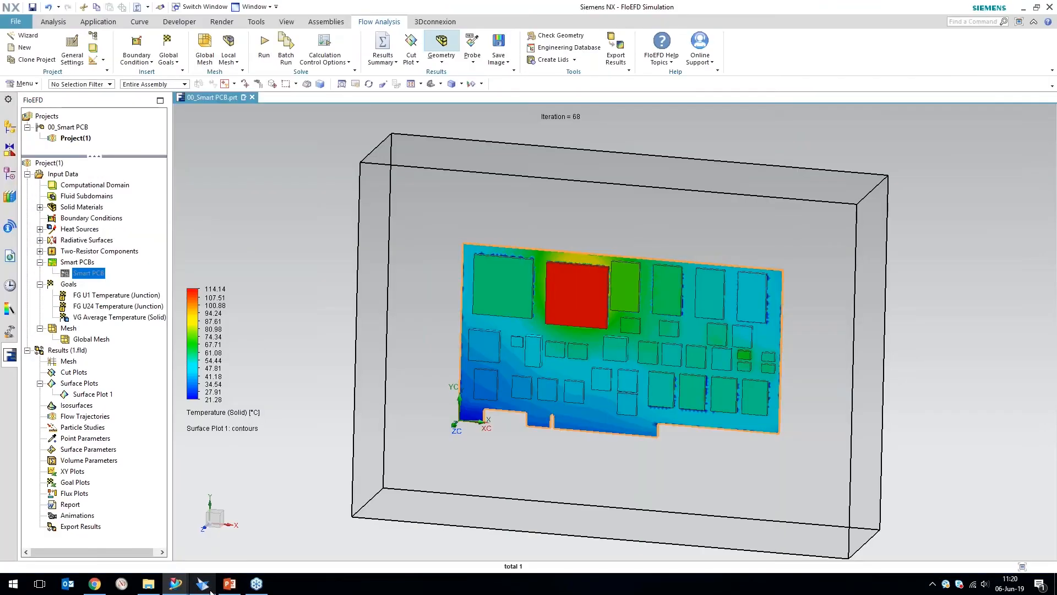
left_click(210, 590)
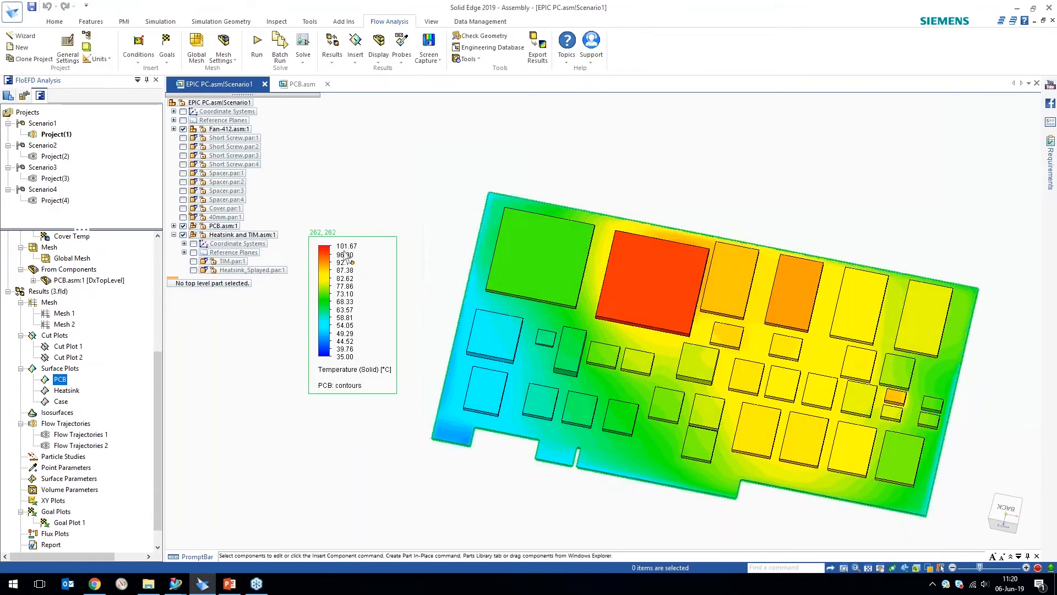
middle_click_drag(370, 170, 377, 189)
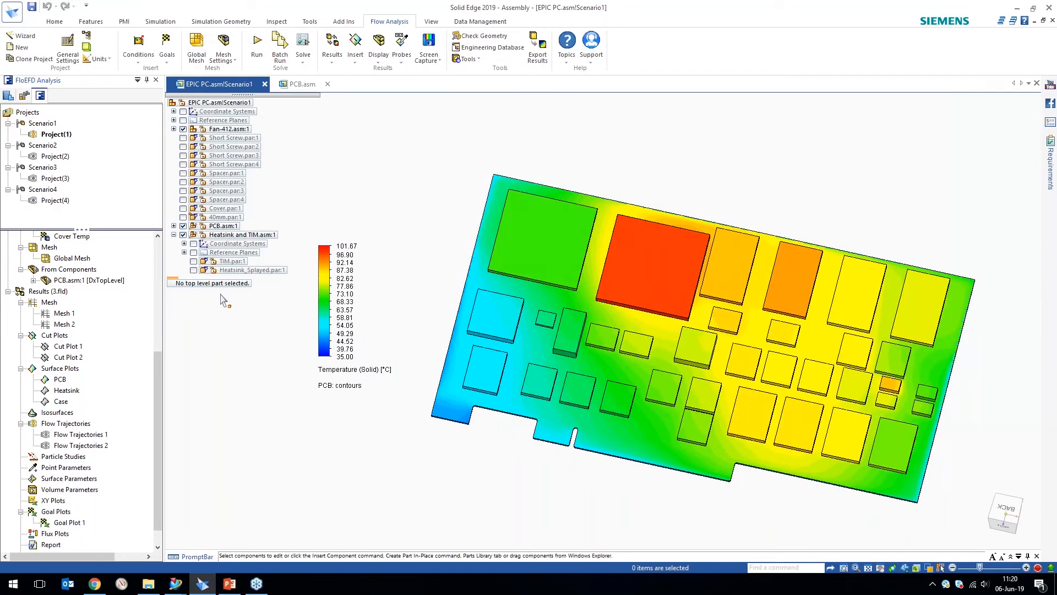
Show the Heatsink surface plot alongside the PCB plot and place its temperature legend below the PCB legend.
left_click(66, 390)
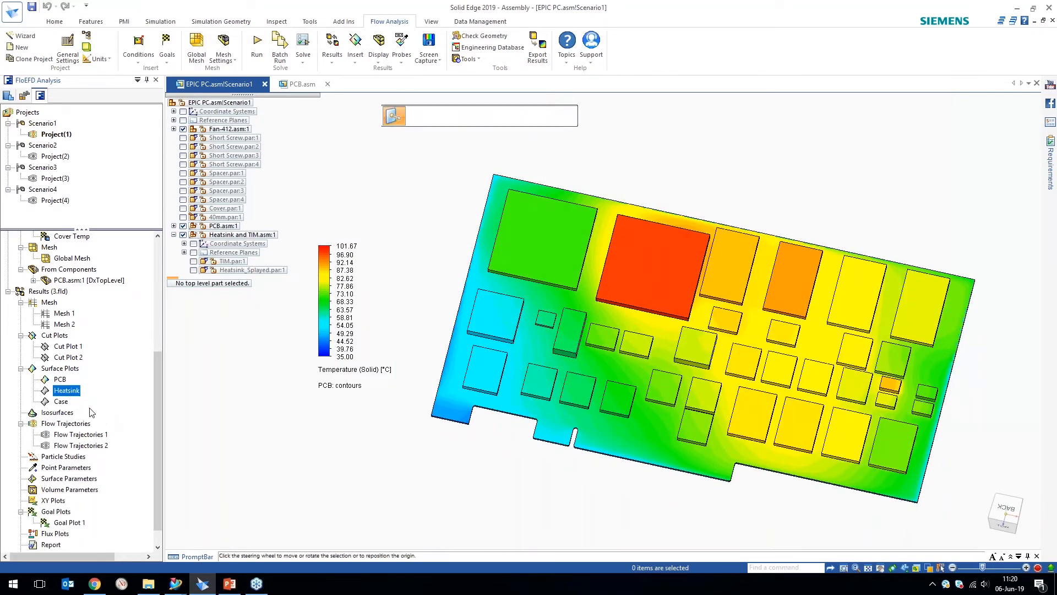
right_click(71, 392)
left_click(96, 414)
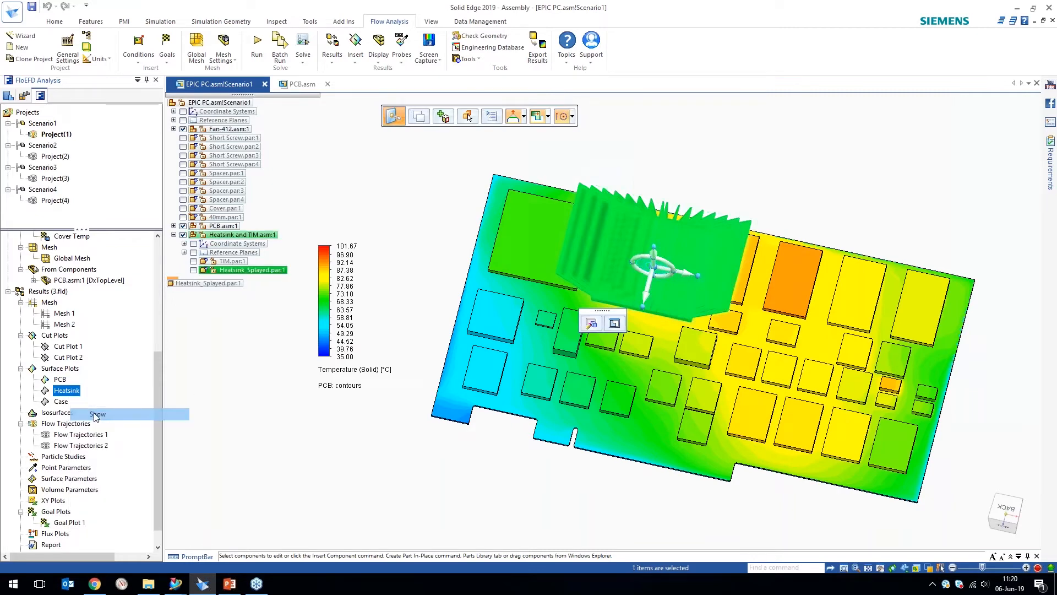
middle_click_drag(550, 418, 549, 352)
left_click_drag(275, 462, 342, 494)
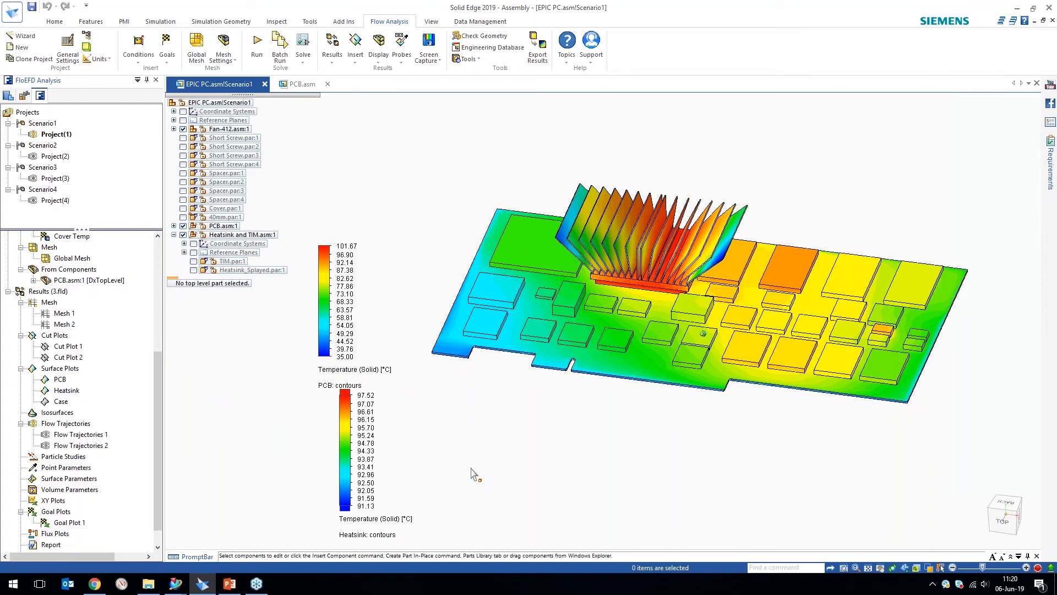
middle_click_drag(470, 468, 496, 487)
Hide the PCB and Heatsink surface plots and show the Case surface plot of solid temperature.
right_click(68, 380)
left_click(98, 405)
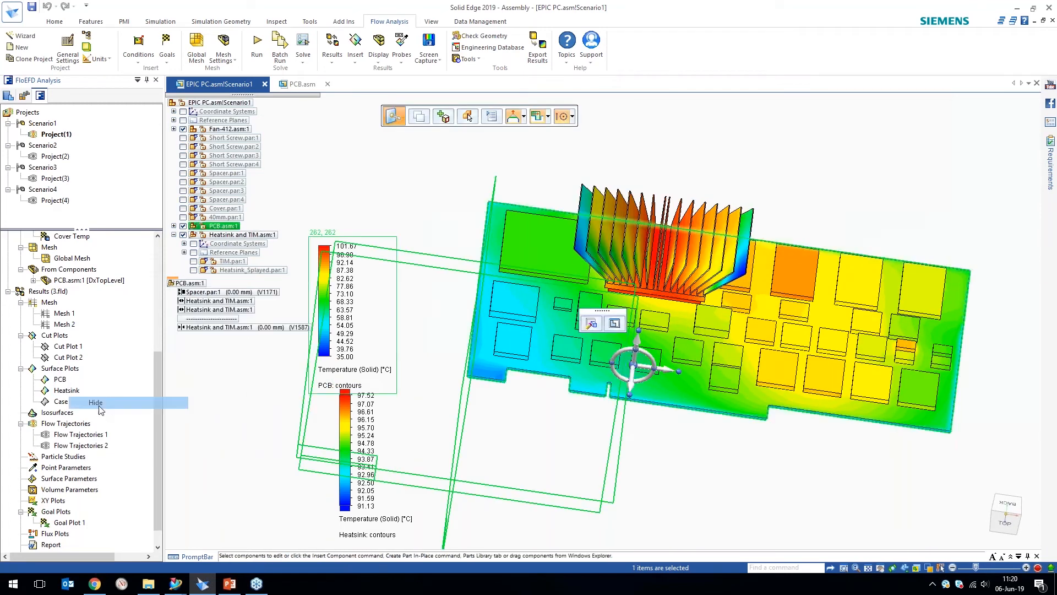
right_click(58, 391)
right_click(58, 391)
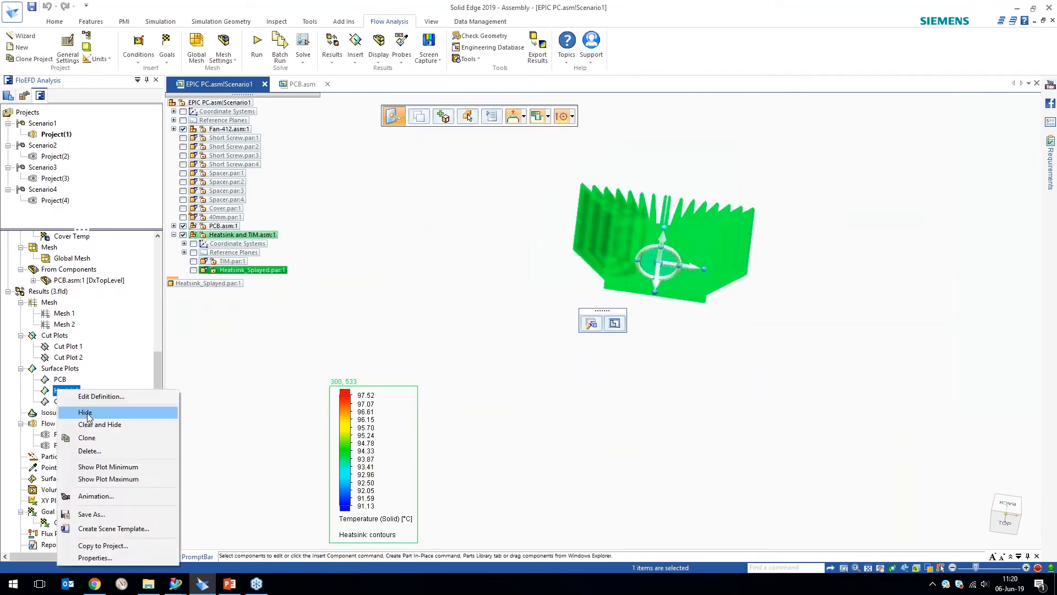
left_click(83, 412)
right_click(62, 401)
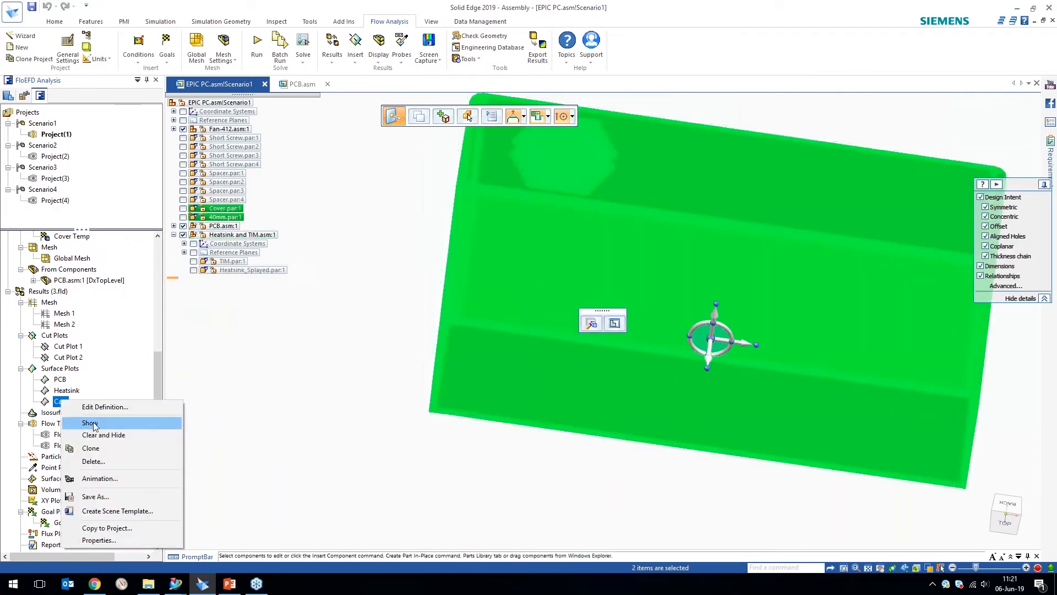
left_click(92, 424)
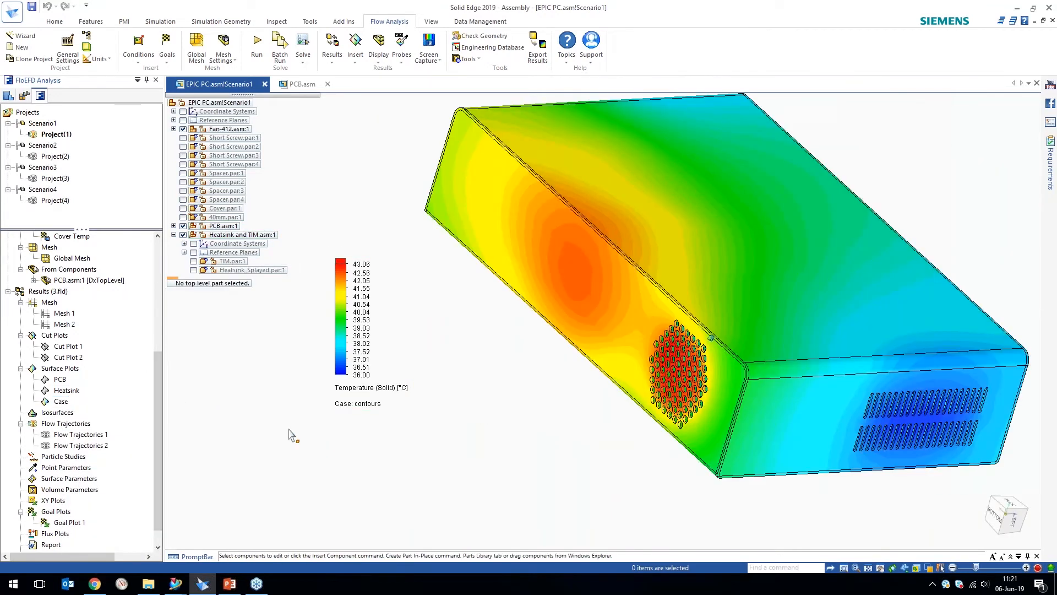
Move the Case plot's legend clear of the enclosure and probe surface temperatures around the fan grille and the case faces.
left_click_drag(340, 301, 244, 377)
left_click(463, 478)
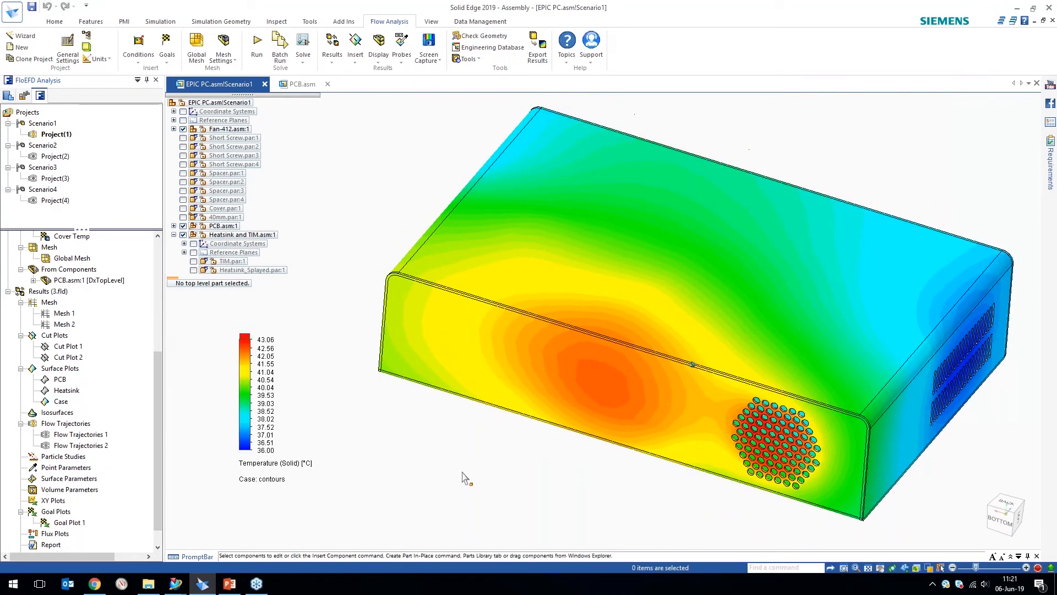
mouse_move(614, 388)
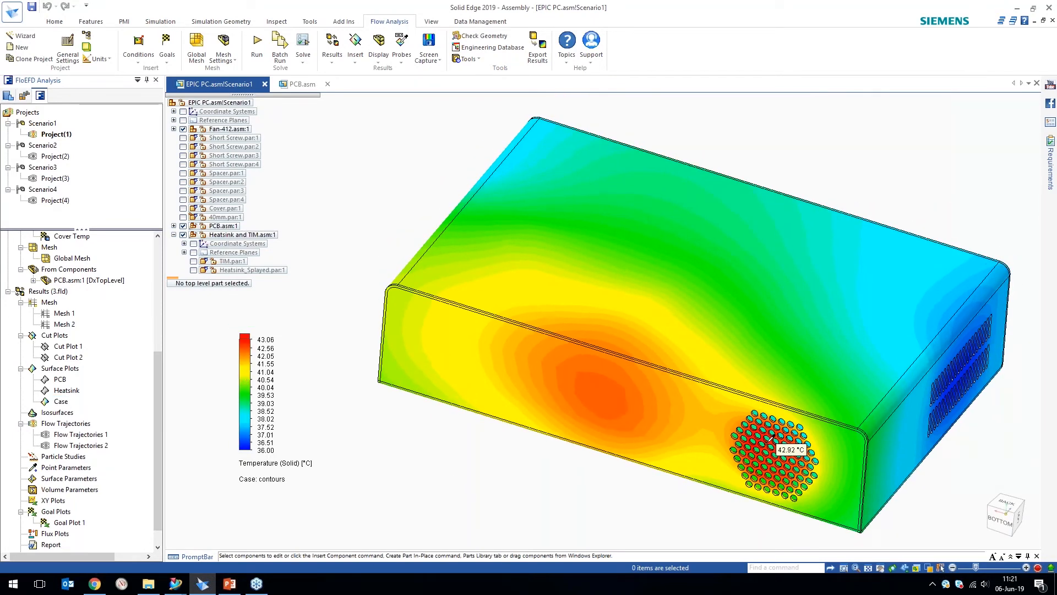
middle_click_drag(686, 286, 581, 307)
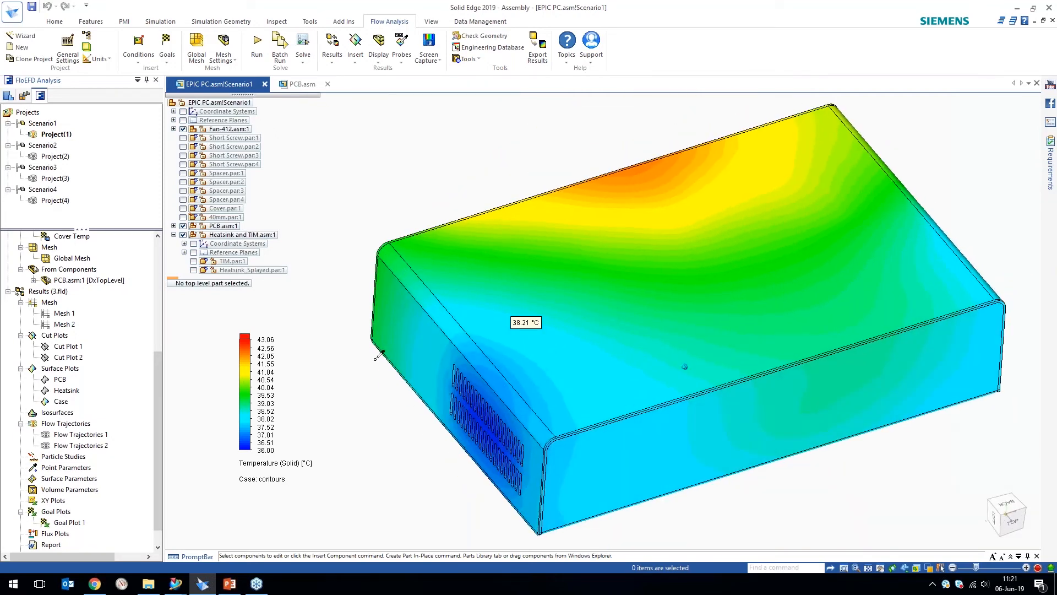
Hide the Case surface plot and bring the enclosure geometry back into view.
left_click(61, 400)
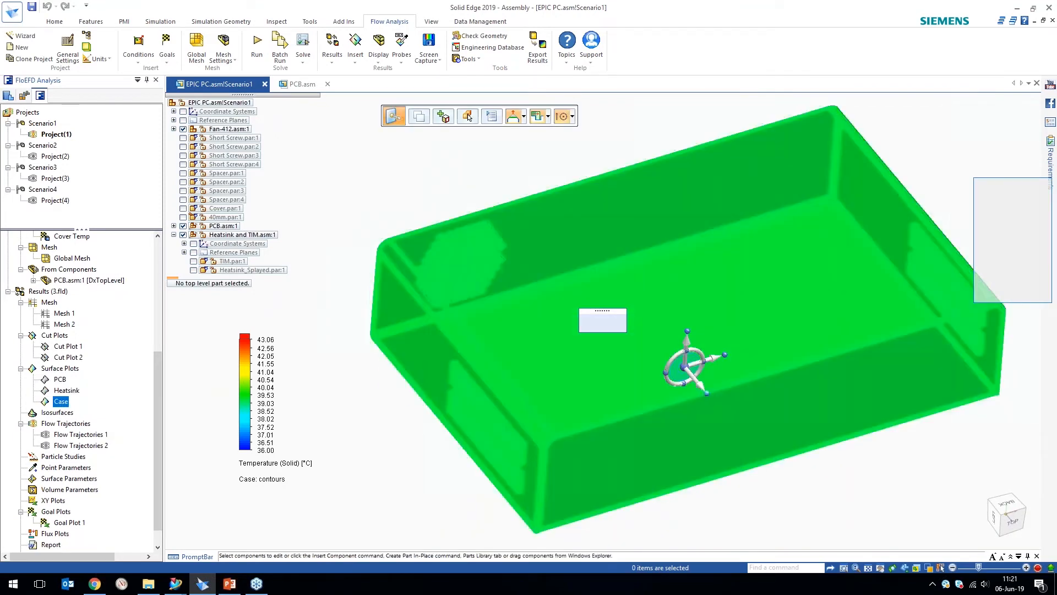
right_click(61, 401)
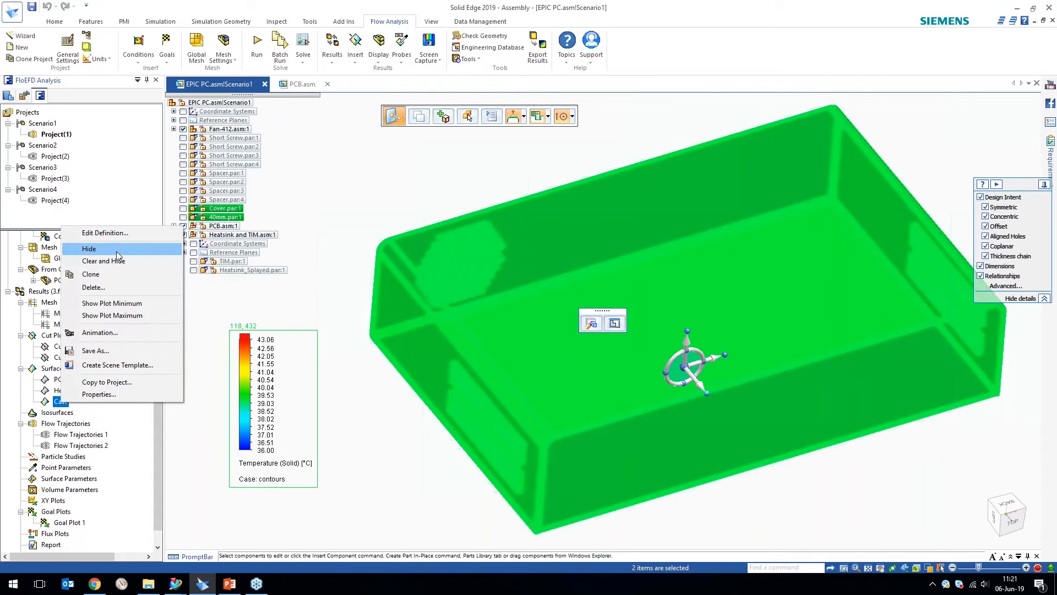
left_click(117, 251)
left_click(384, 60)
left_click(384, 71)
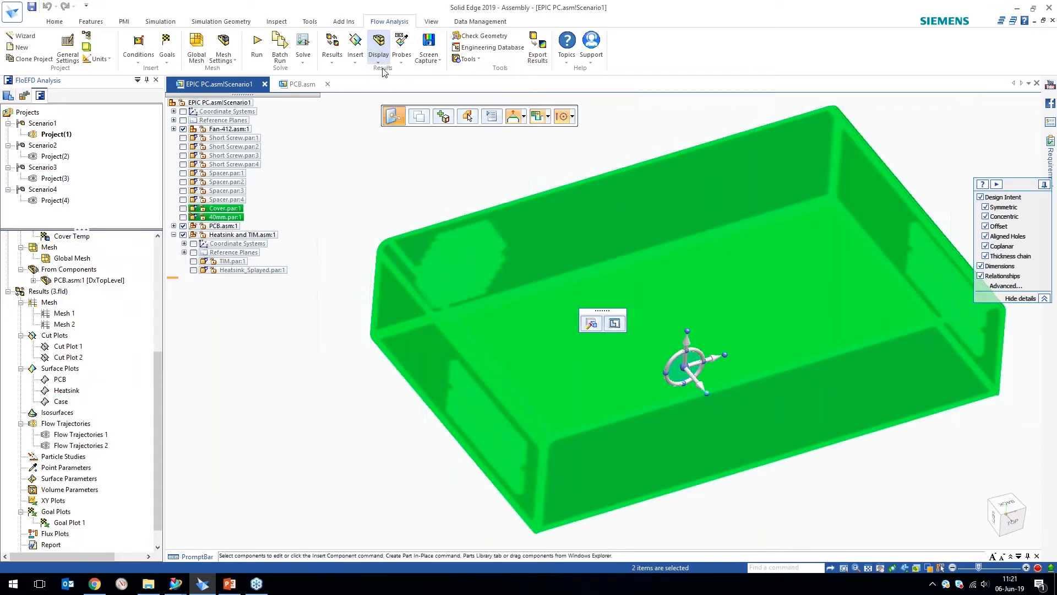
left_click(271, 431)
scroll(85, 477, "up", 1)
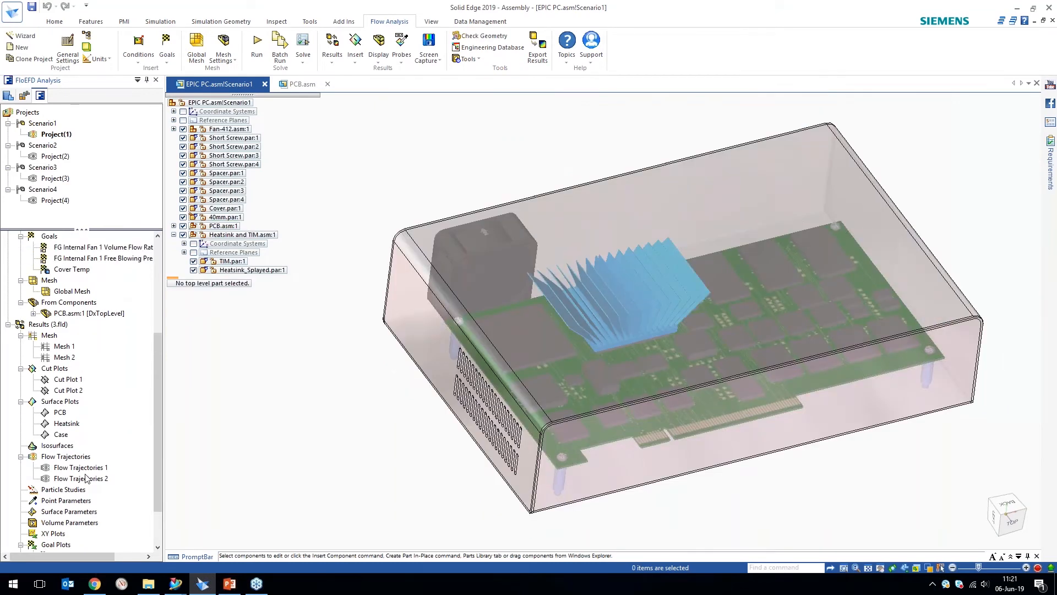
Play the Flow Trajectories 1 animation, examine the airflow through the enclosure, and clear it from the view.
right_click(87, 467)
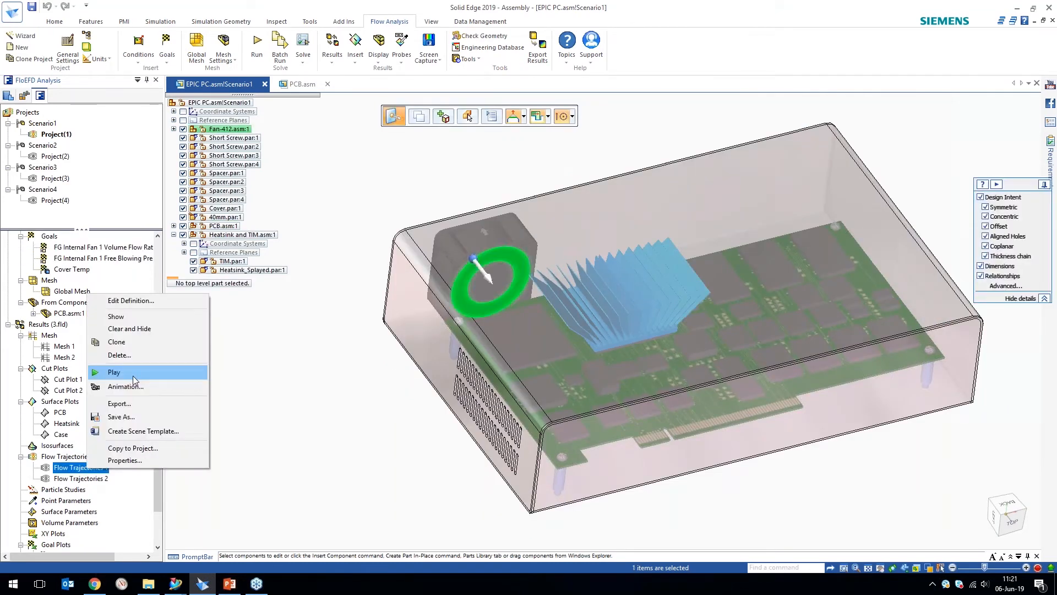
left_click(133, 376)
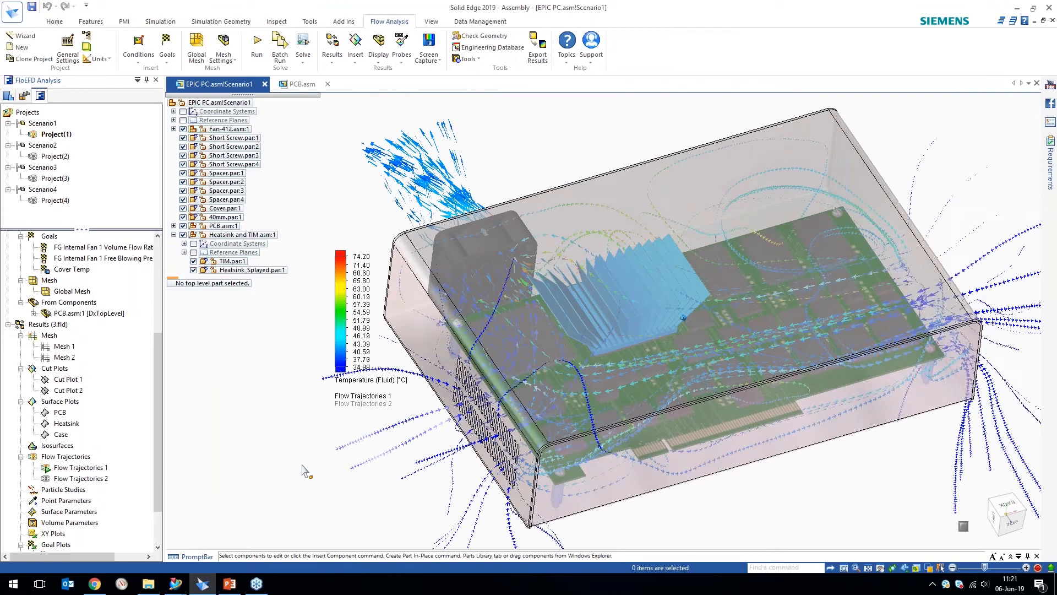
middle_click_drag(302, 465, 301, 460)
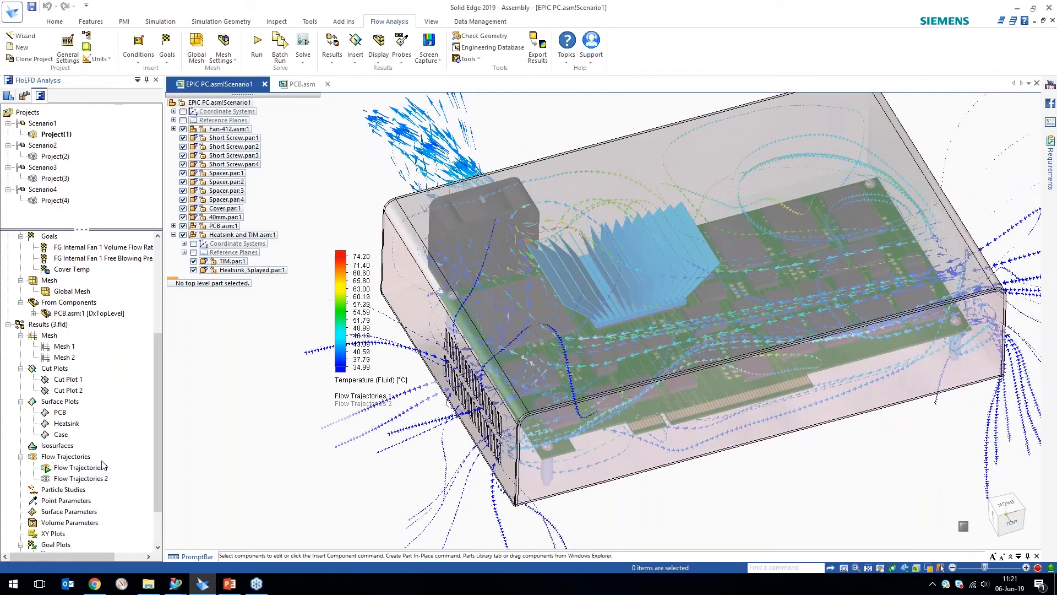
left_click(102, 465)
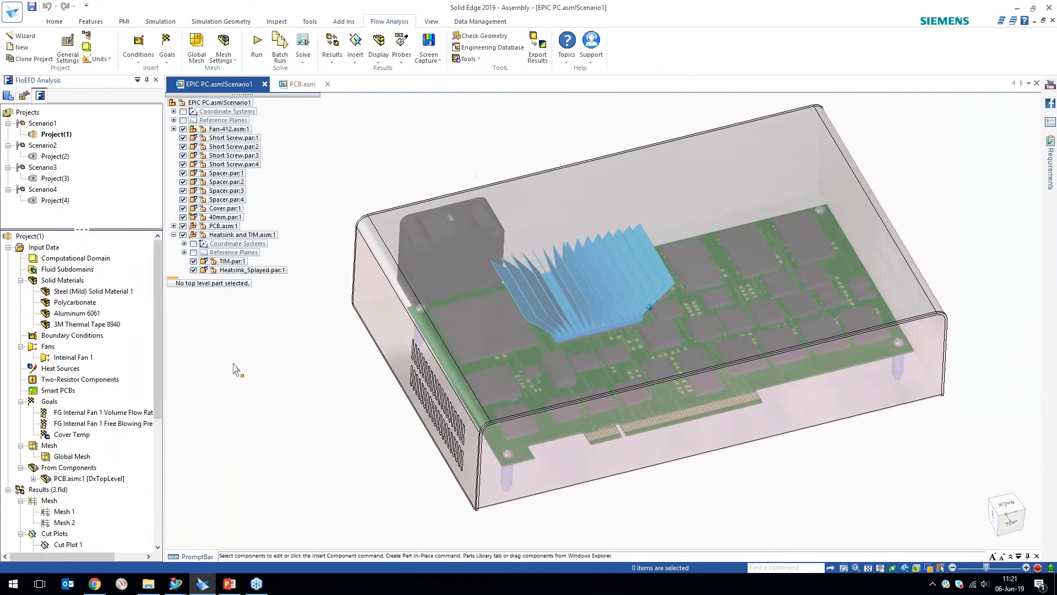
Review the case variants assigned to the four scenarios in the Alternate Assemblies Table and leave it without changes.
middle_click_drag(232, 364, 279, 390)
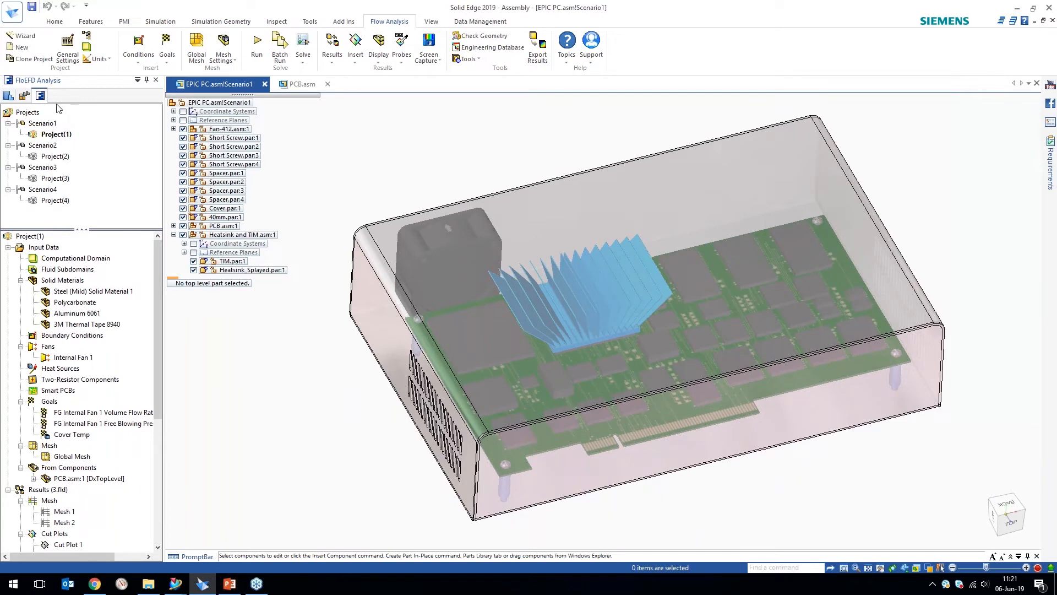
left_click(22, 97)
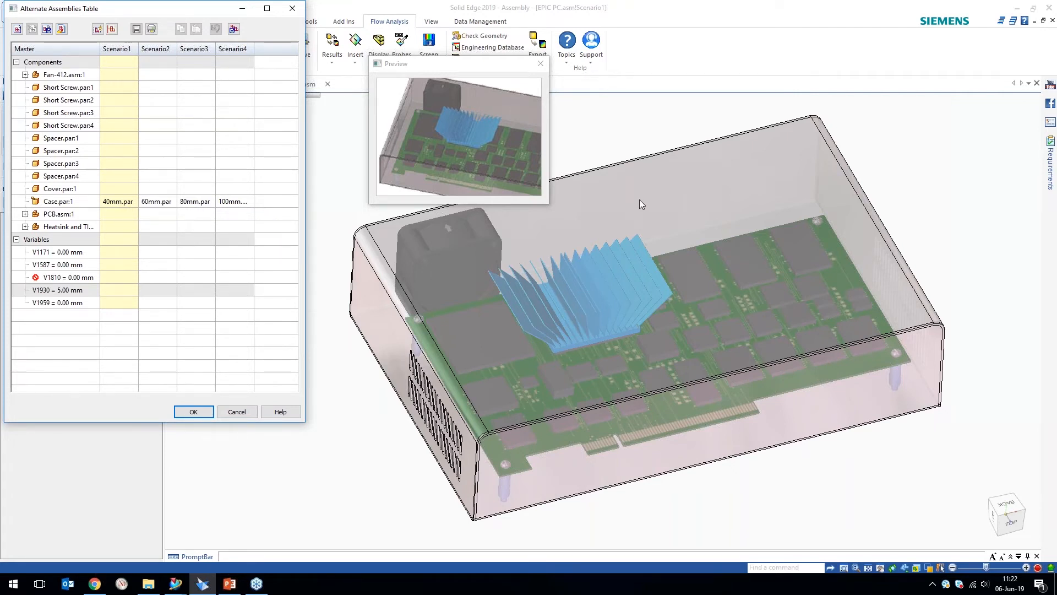
left_click(231, 413)
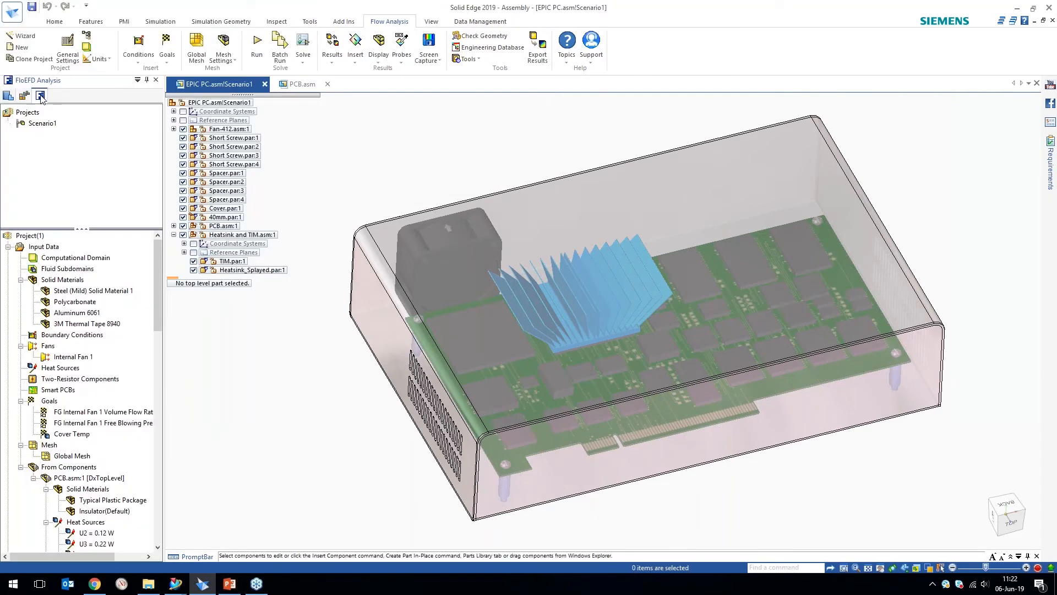
Activate Project(3) of Scenario3 to inspect its geometry and goals, and reactivate Project(1) of Scenario1.
left_click(55, 180)
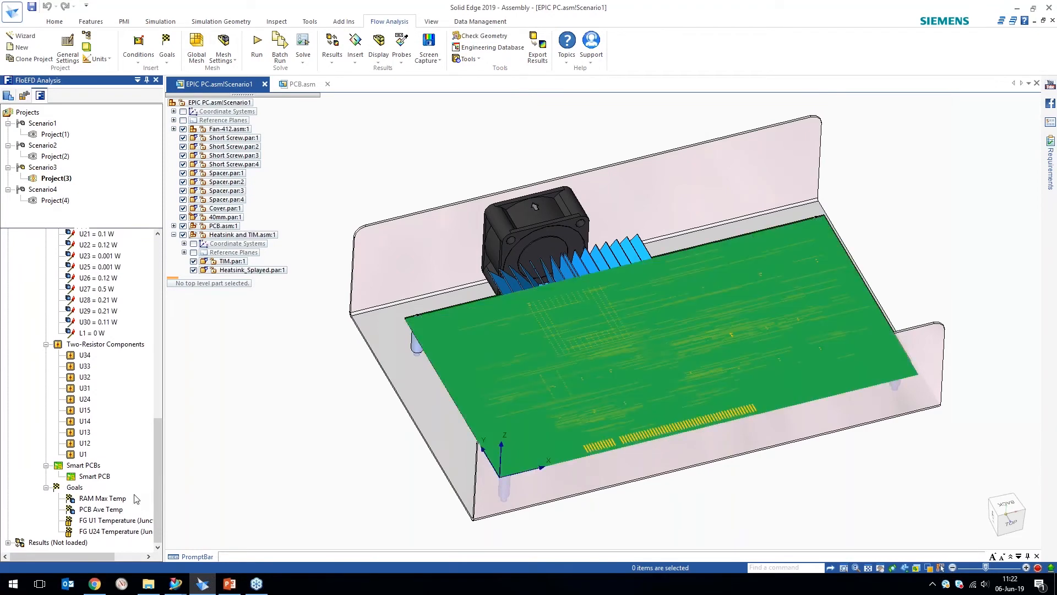
left_click(94, 506)
right_click(94, 507)
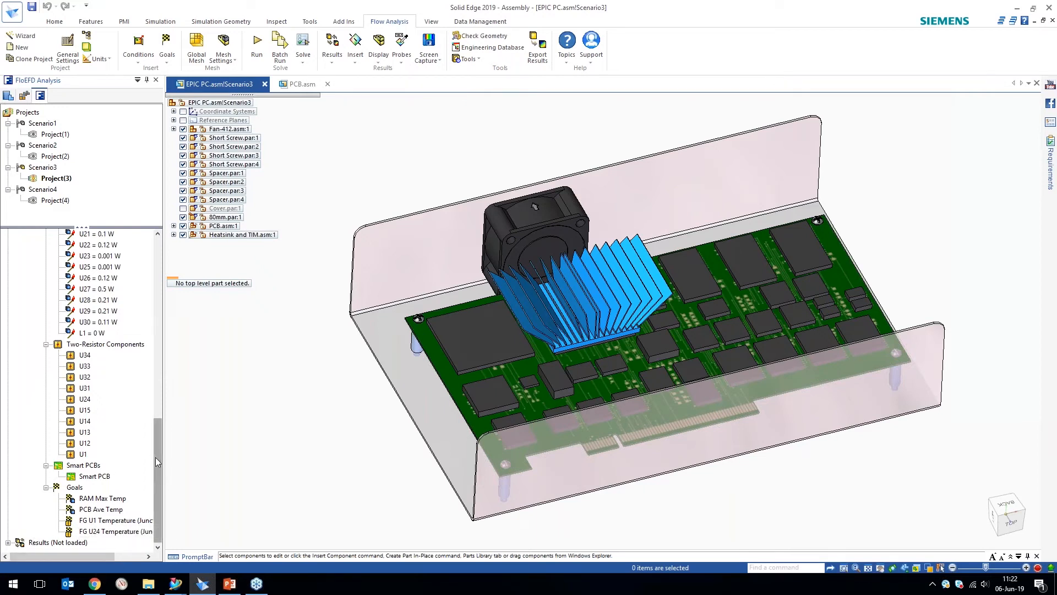
left_click(59, 135)
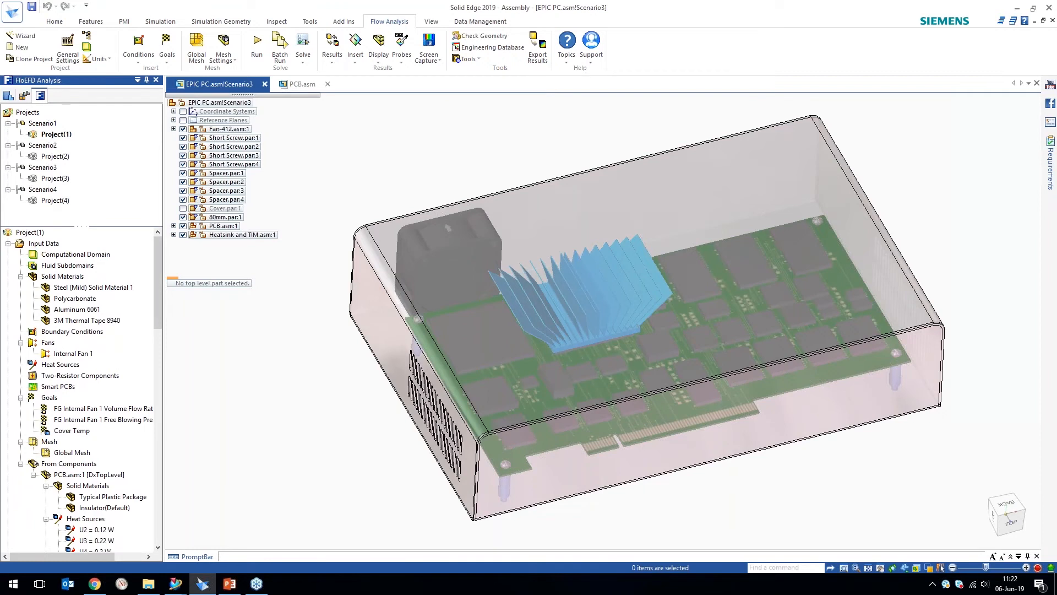
Open the results Compare tool for the four projects and include the PCB surface plot in the data to compare.
left_click(332, 55)
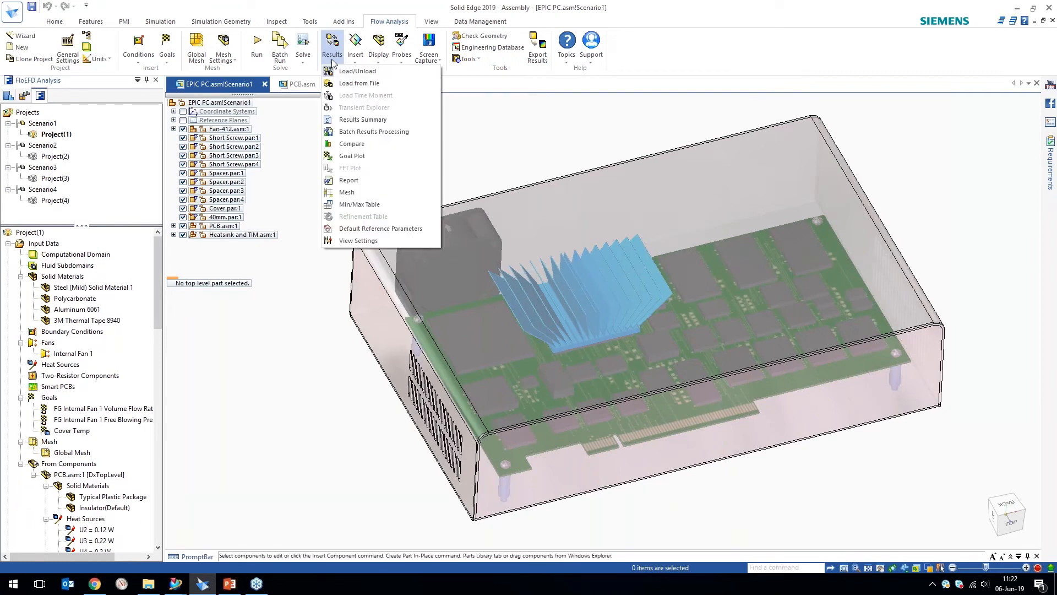
left_click(368, 149)
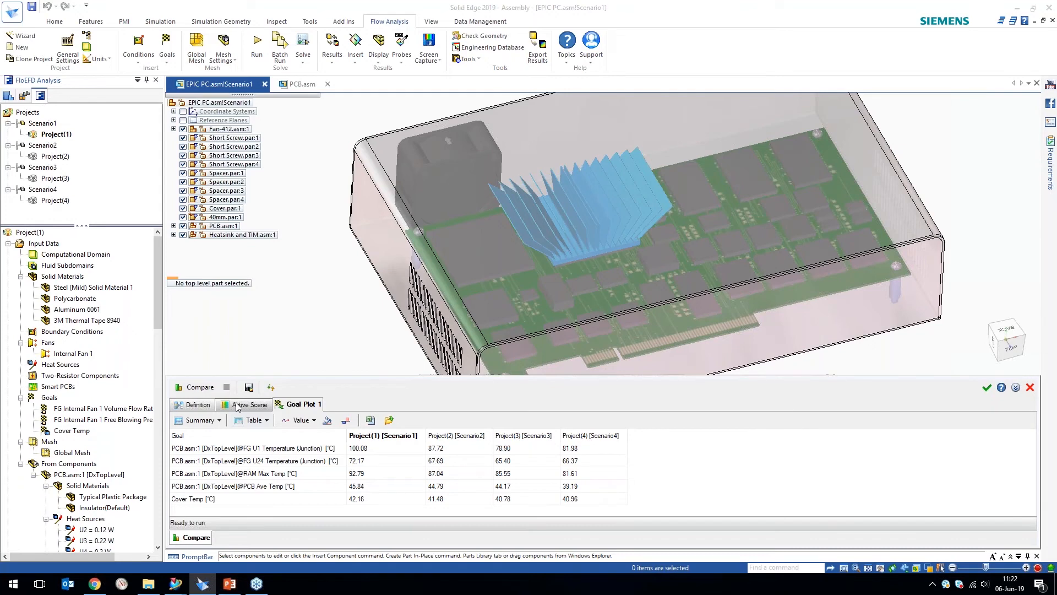
left_click(195, 404)
scroll(261, 468, "down", 3)
left_click(261, 433)
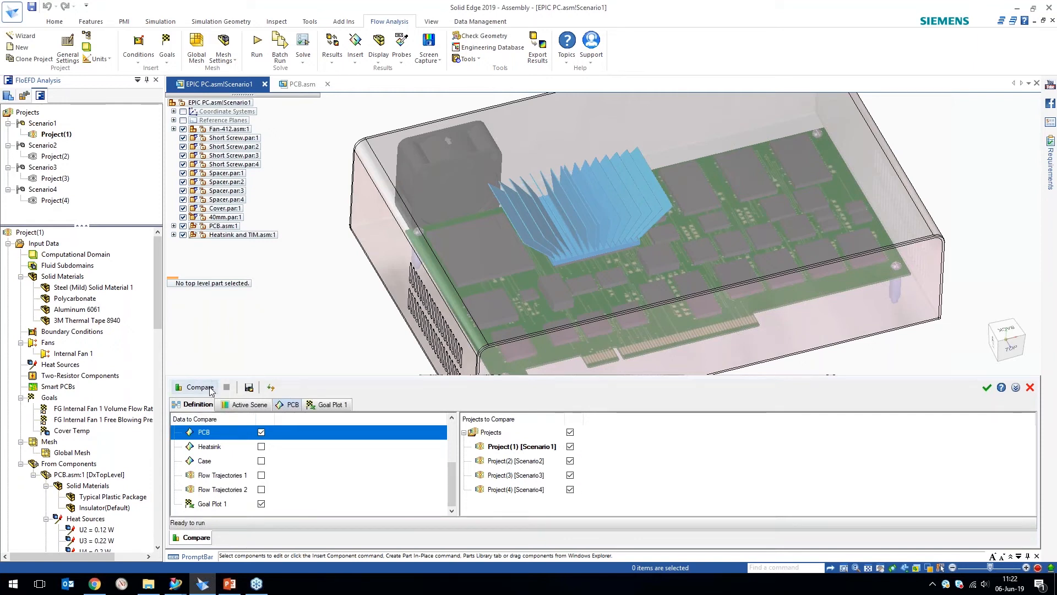
Enlarge the active-scene PCB temperature images of Project(1) through Project(4) one at a time to compare the scenarios.
left_click(251, 405)
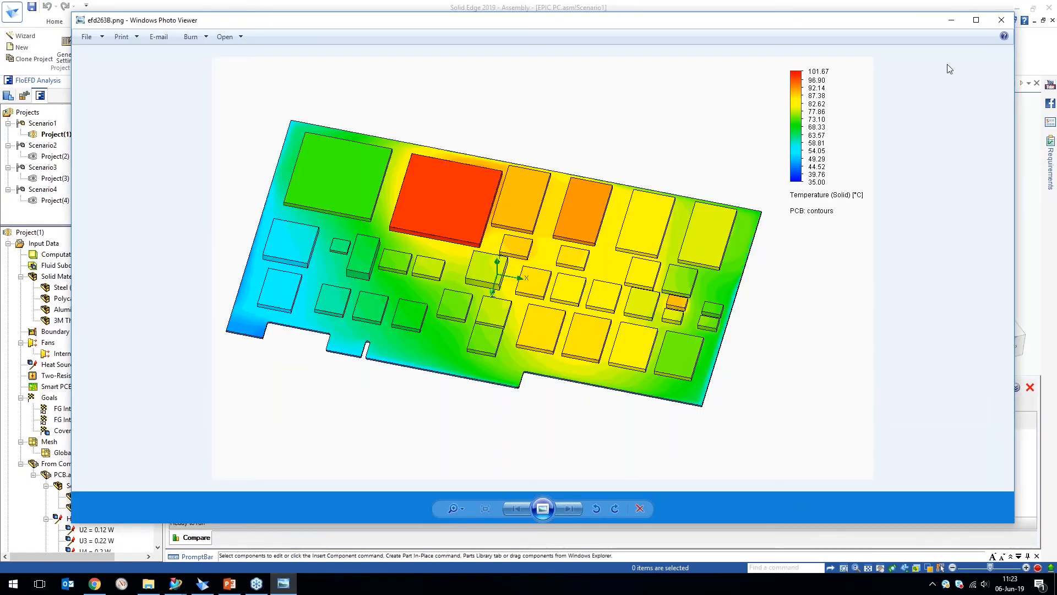
left_click(1004, 25)
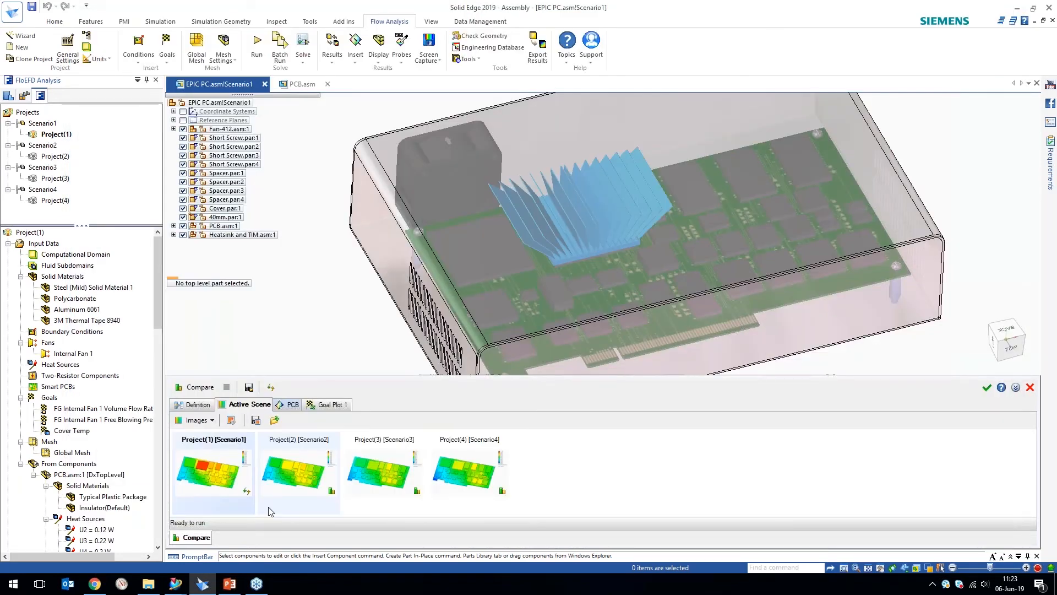
double_click(269, 511)
left_click(996, 20)
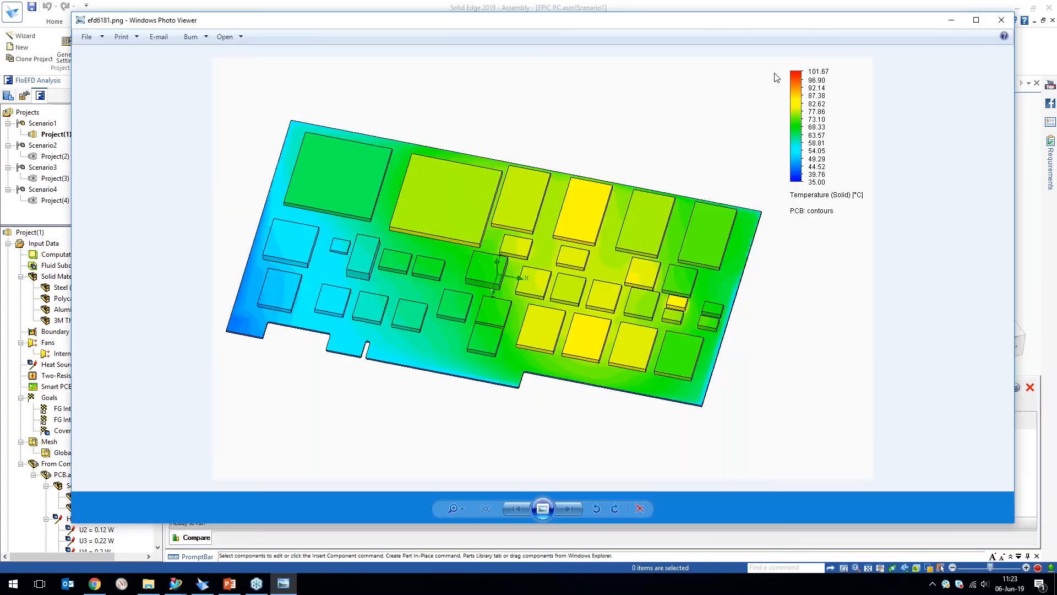
left_click(997, 19)
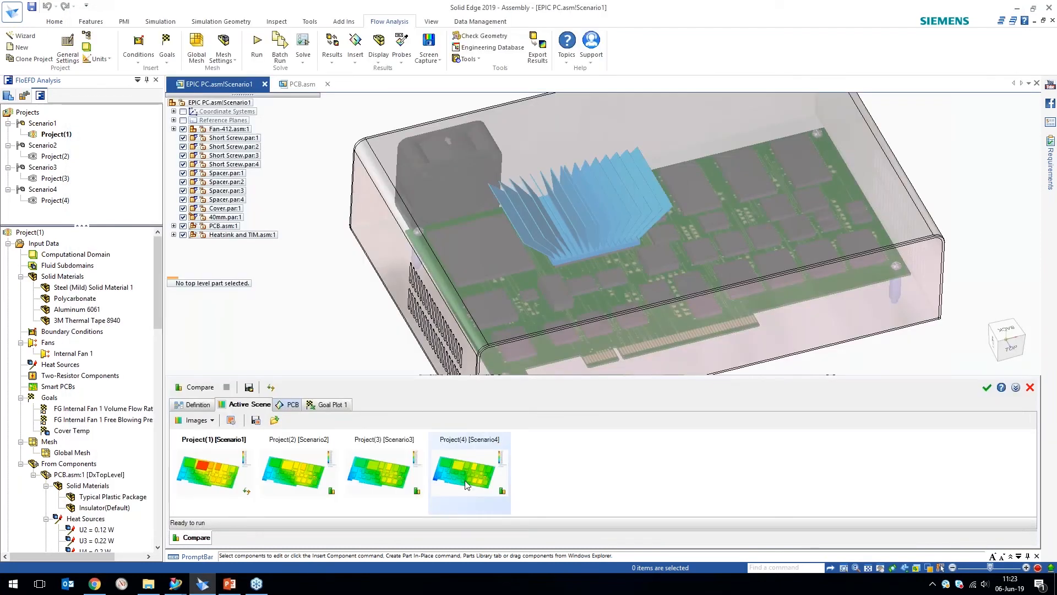
double_click(468, 475)
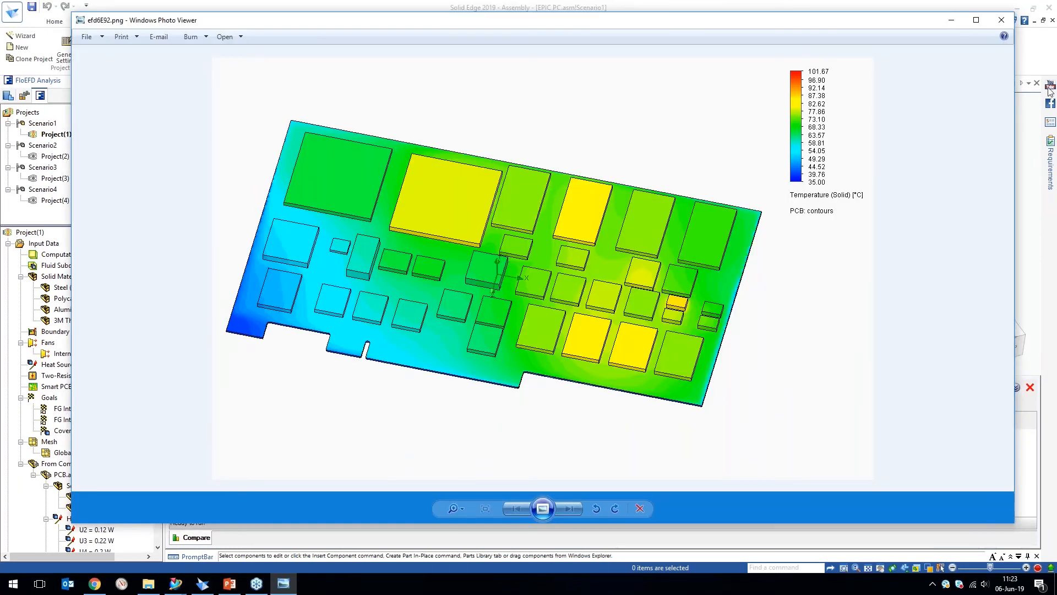
Compare the goal values of the four projects in the Goal Plot 1 summary table, checking the U1 and U24 junction temperatures, and close the comparison.
left_click(1000, 22)
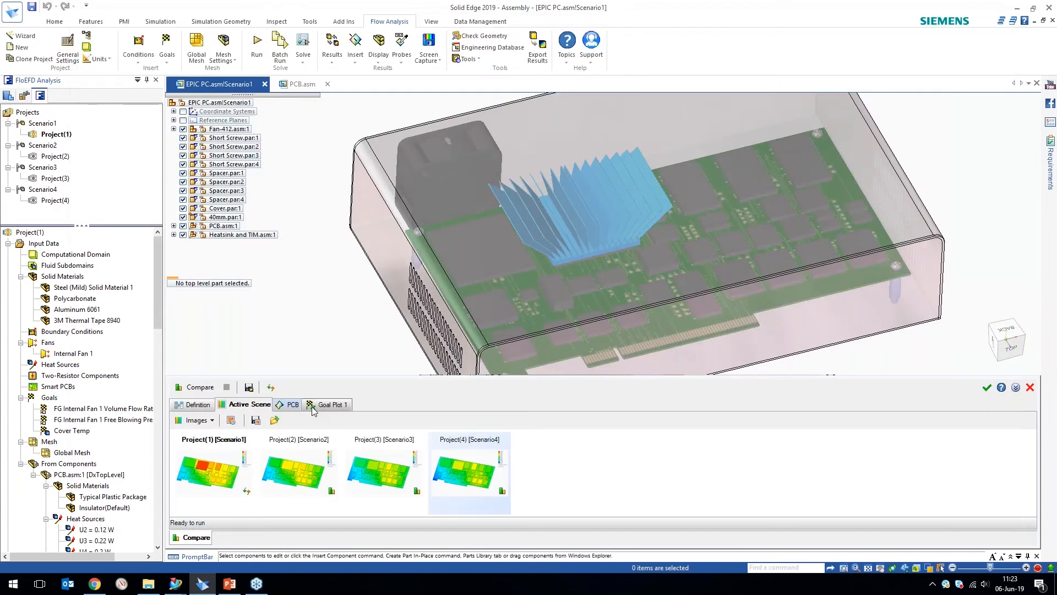
left_click(330, 405)
left_click(374, 449)
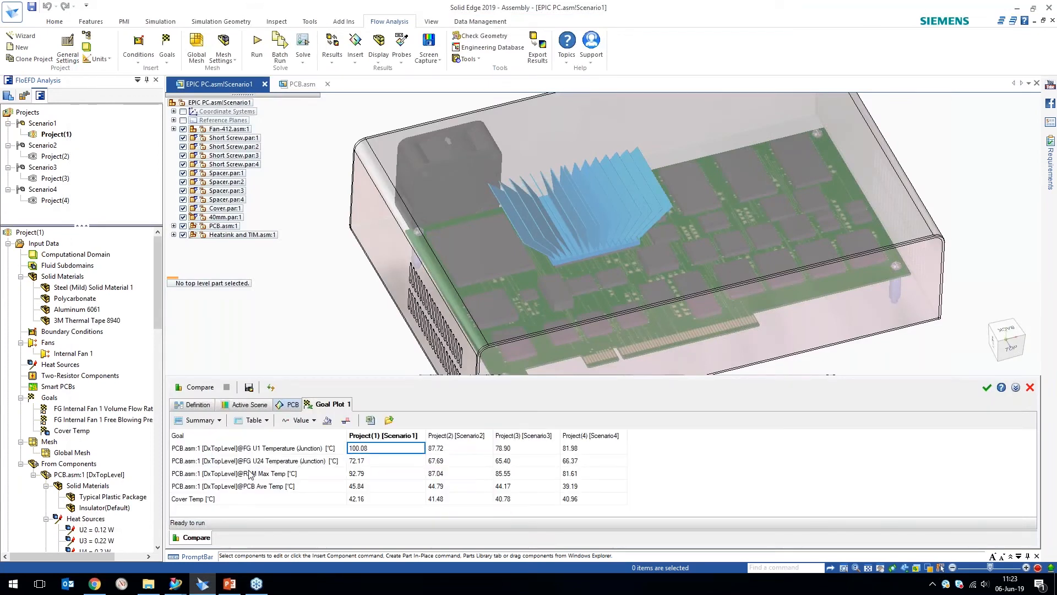
left_click(445, 453)
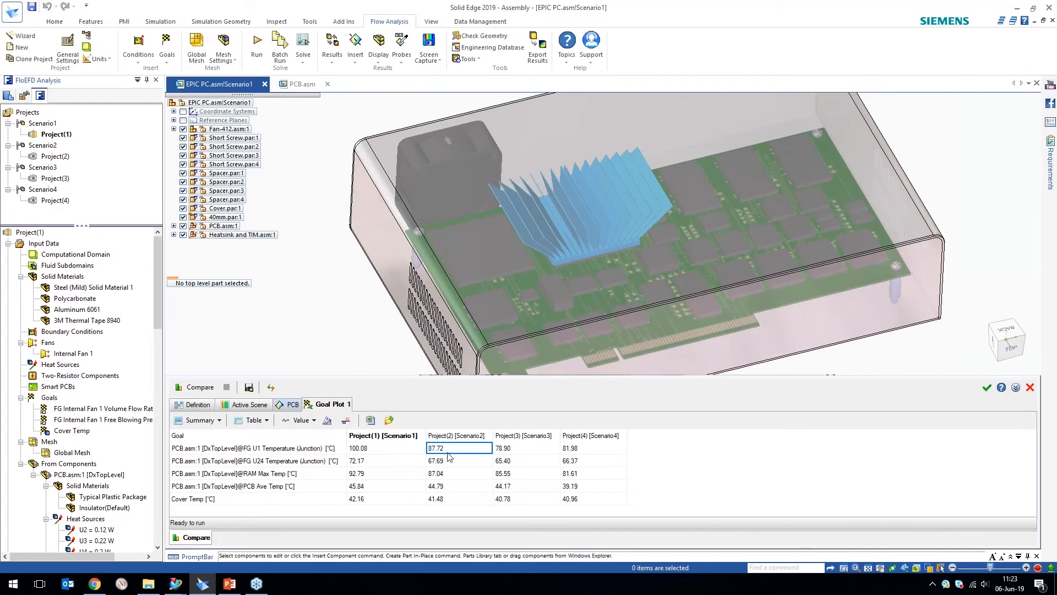
left_click(513, 453)
left_click(585, 451)
left_click(510, 465)
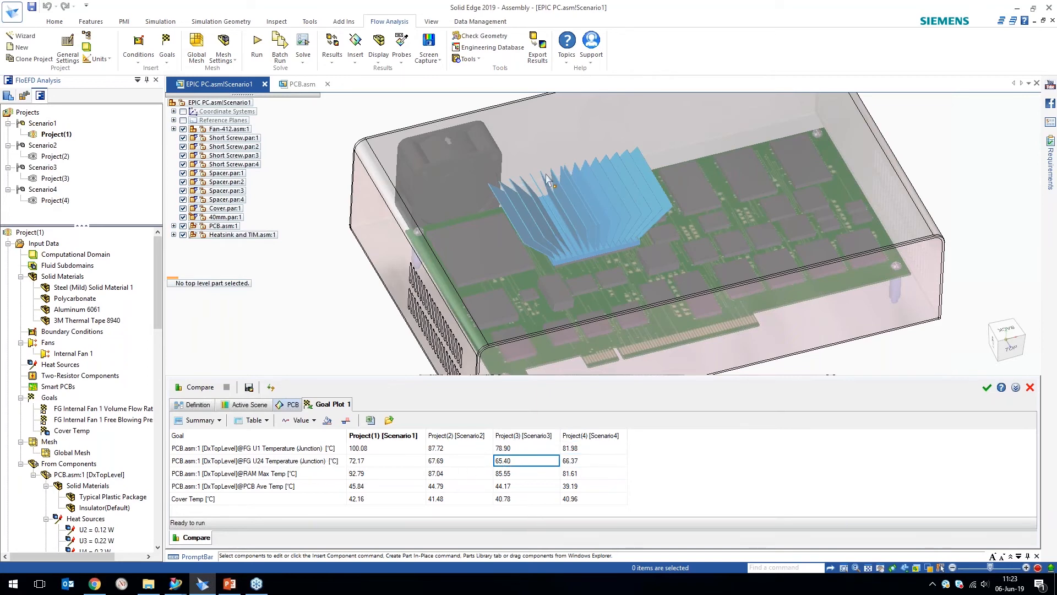
mouse_move(341, 272)
middle_mouse_down()
mouse_move(263, 303)
mouse_move(275, 300)
middle_mouse_up()
left_click(496, 509)
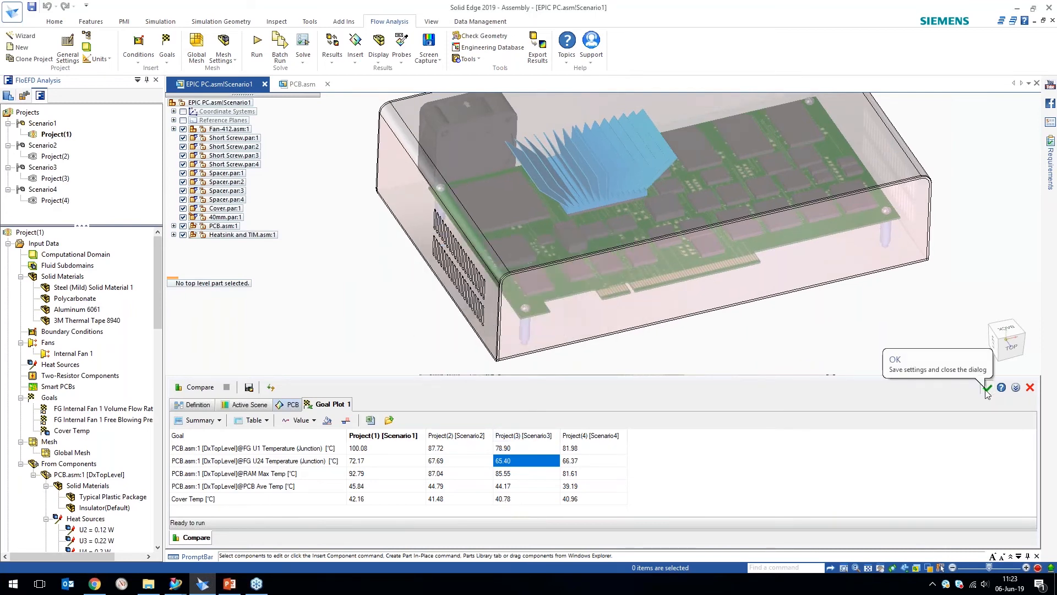
left_click(987, 388)
Activate Project(3) of Scenario3 to show its fan, heatsink and PCB geometry.
double_click(63, 179)
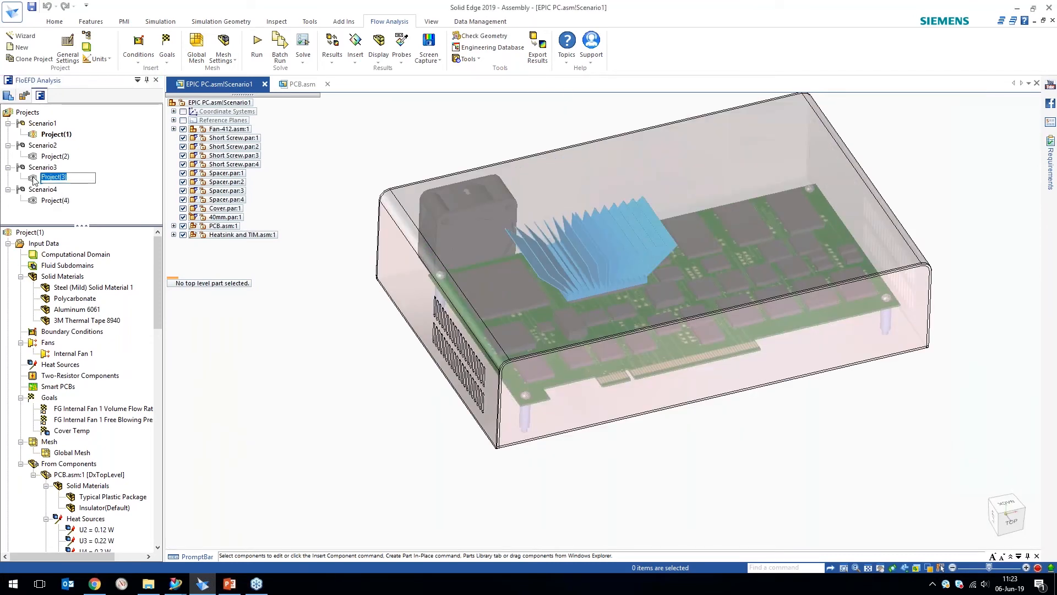
key("BackSpace")
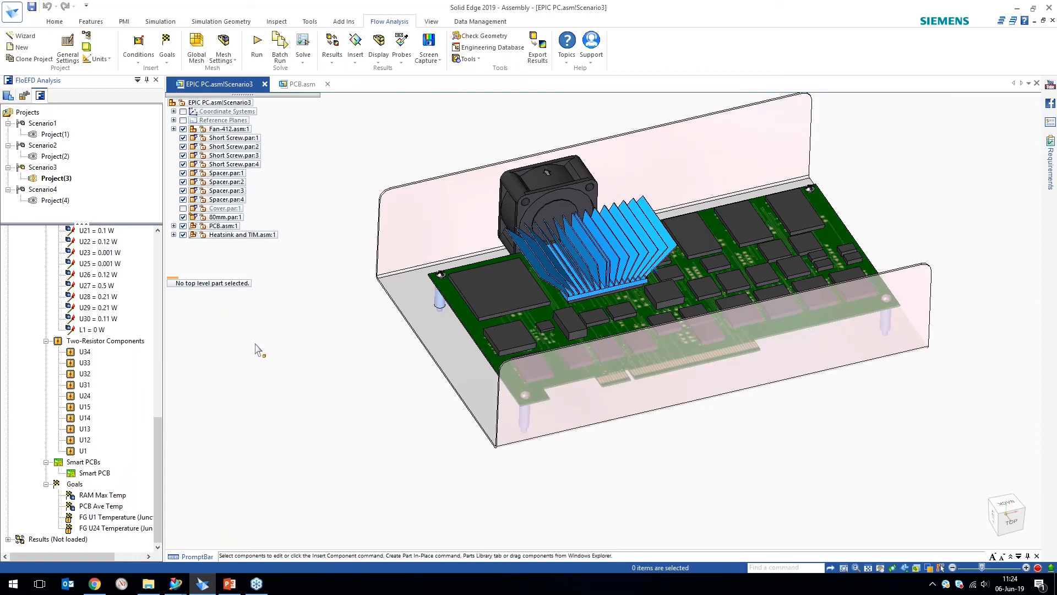
middle_click_drag(255, 344, 280, 352)
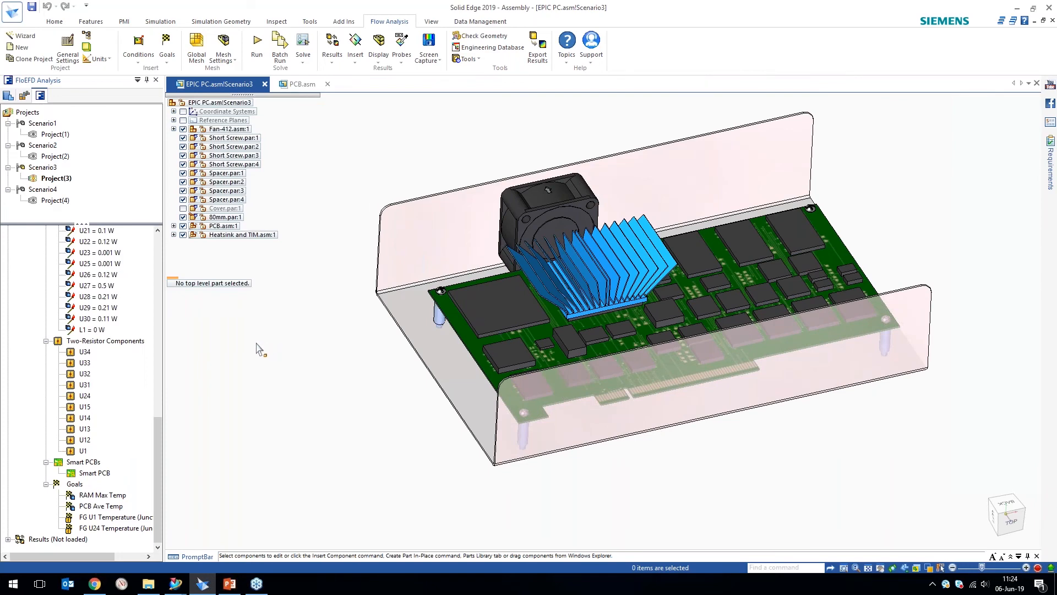
Switch to the FloEFD Intro presentation in PowerPoint and start the slide show from slide 8 on Renault headlight improvements.
left_click(224, 588)
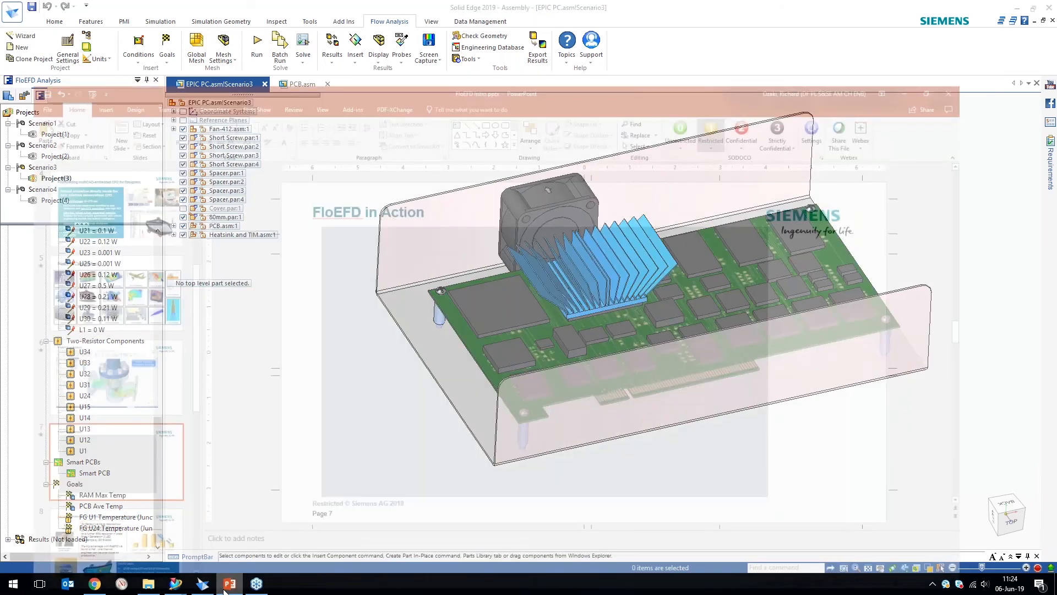
left_click(99, 508)
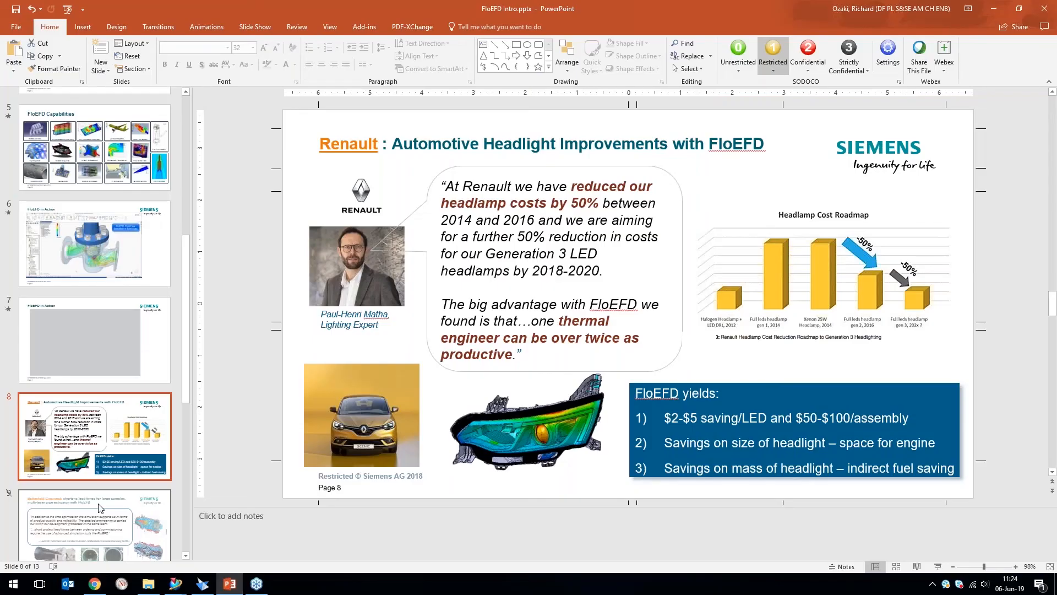
key("shift+F5")
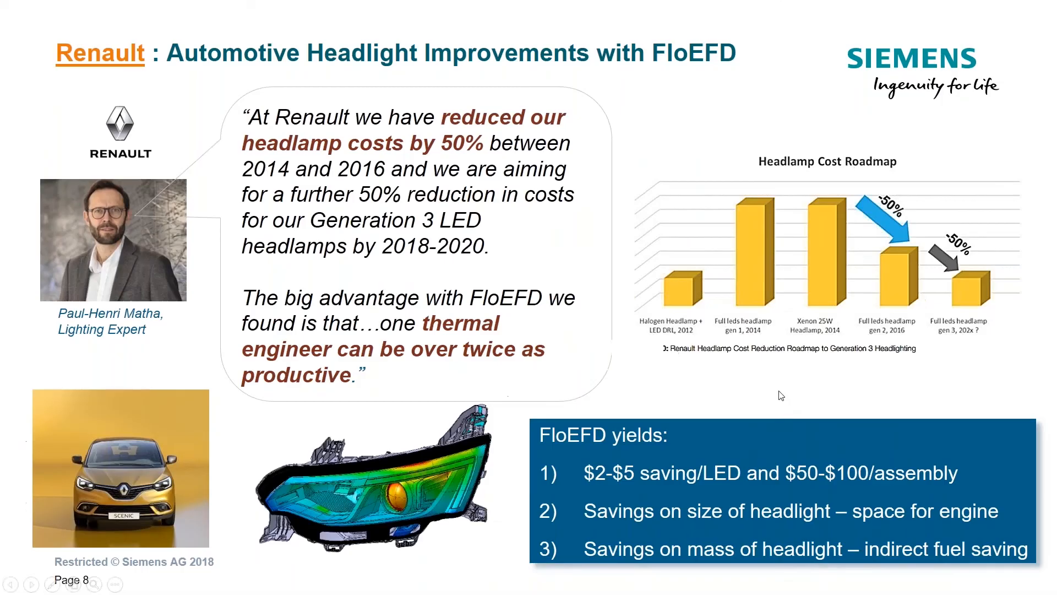